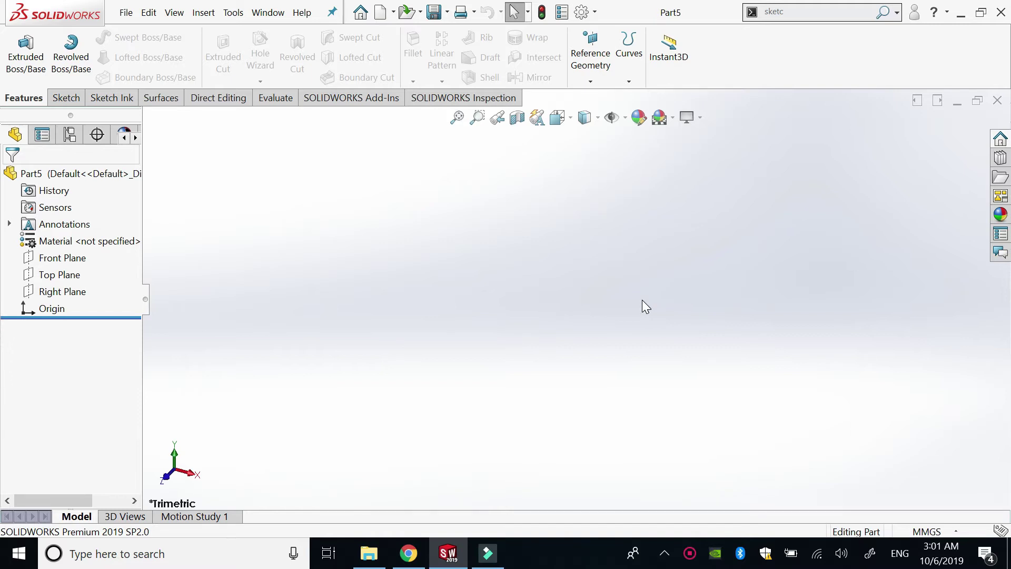
# Sketch the C-channel profile on the Front Plane, dimensioned 1000, 1500 and 100.
pyautogui.click(70, 258)
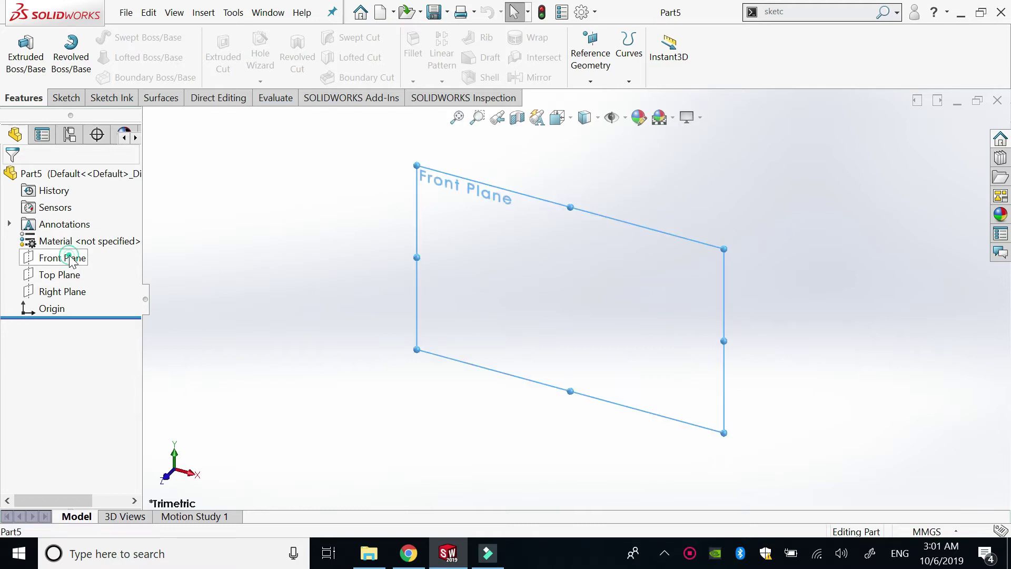
pyautogui.click(82, 235)
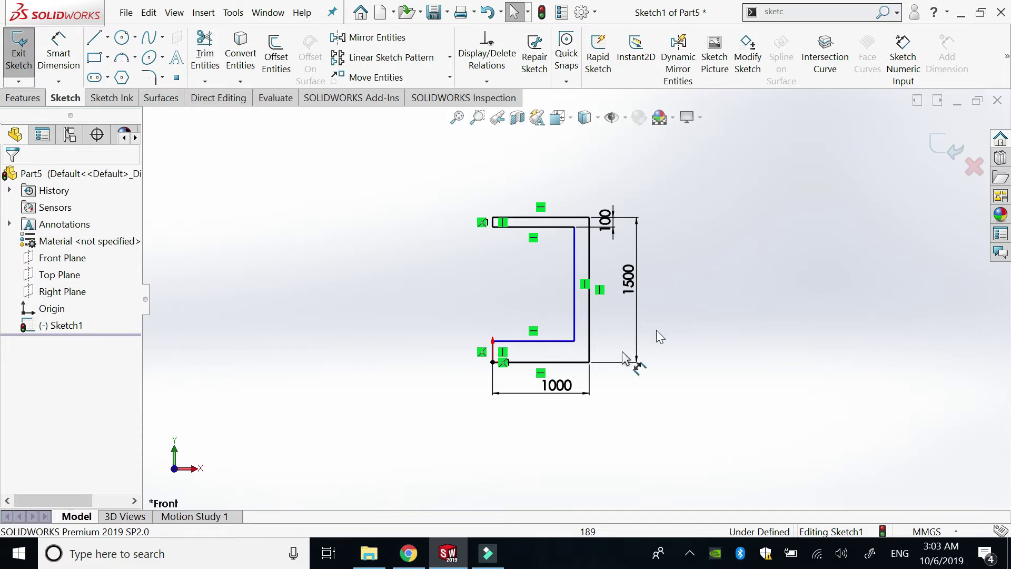
pyautogui.scroll(-1, 632, 324)
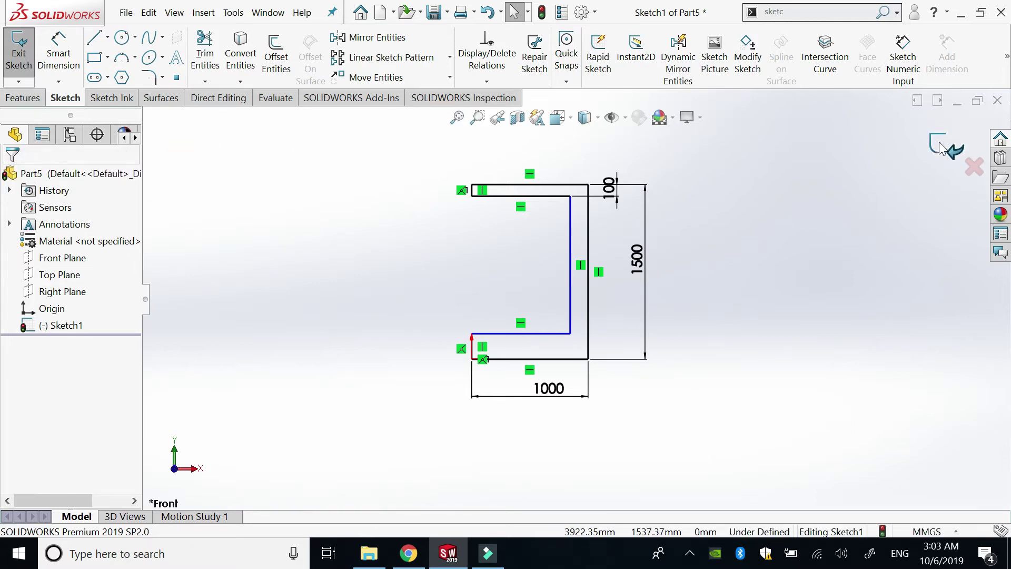
pyautogui.click(22, 98)
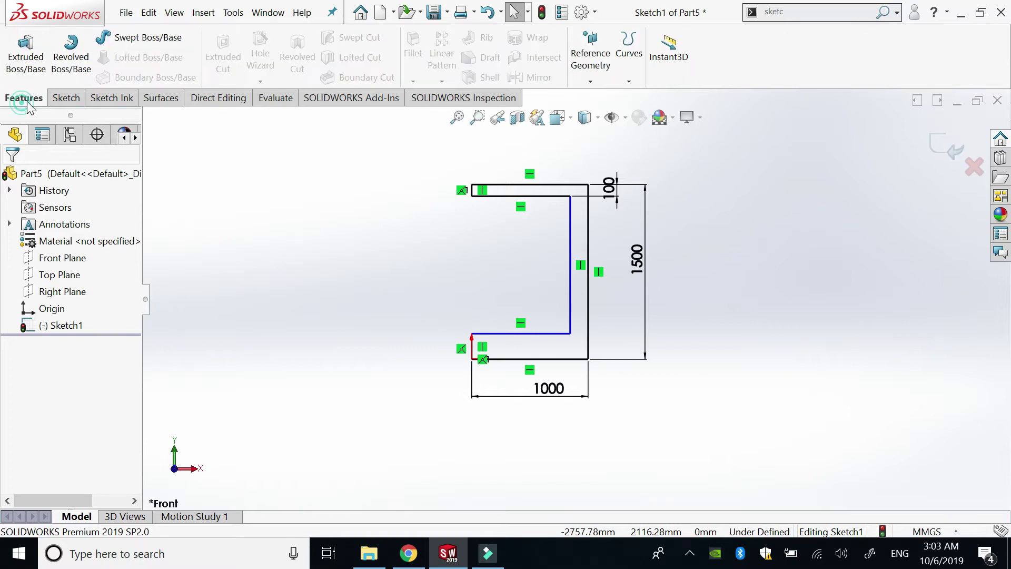
# Extrude Sketch1 1000 mm into Boss-Extrude1 and orbit to inspect the solid C-channel.
pyautogui.click(26, 55)
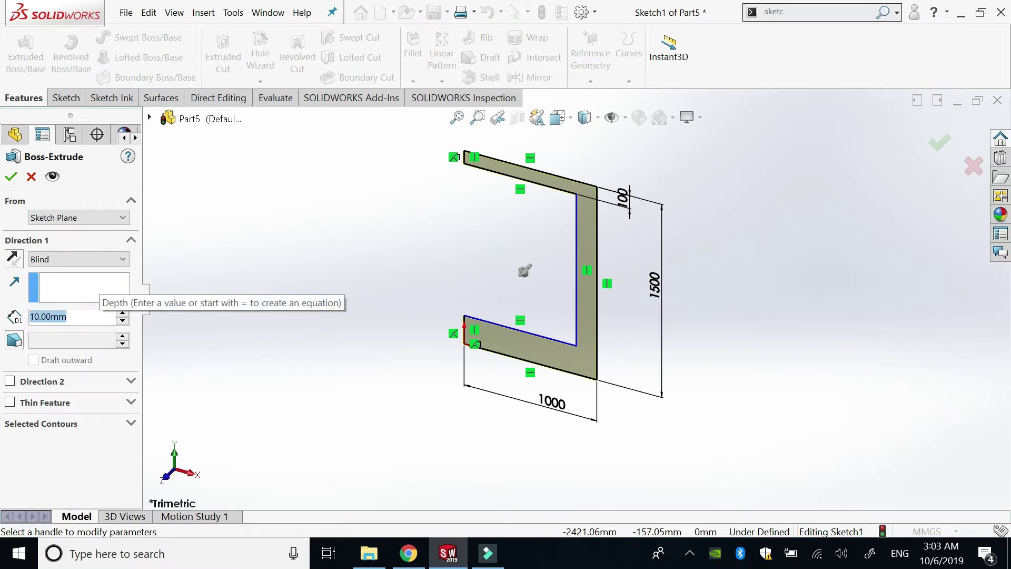
pyautogui.write('1000')
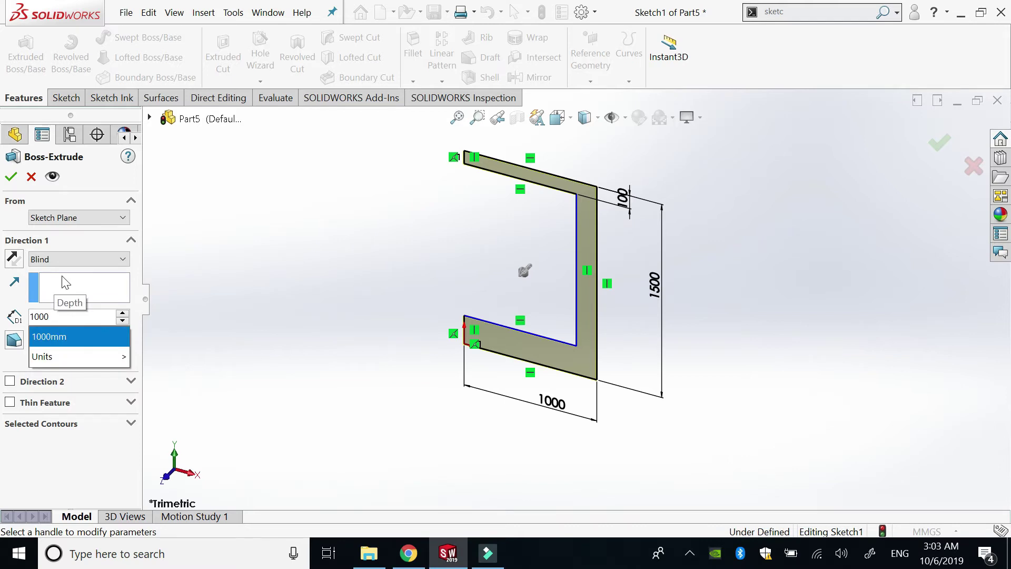
pyautogui.press('Return')
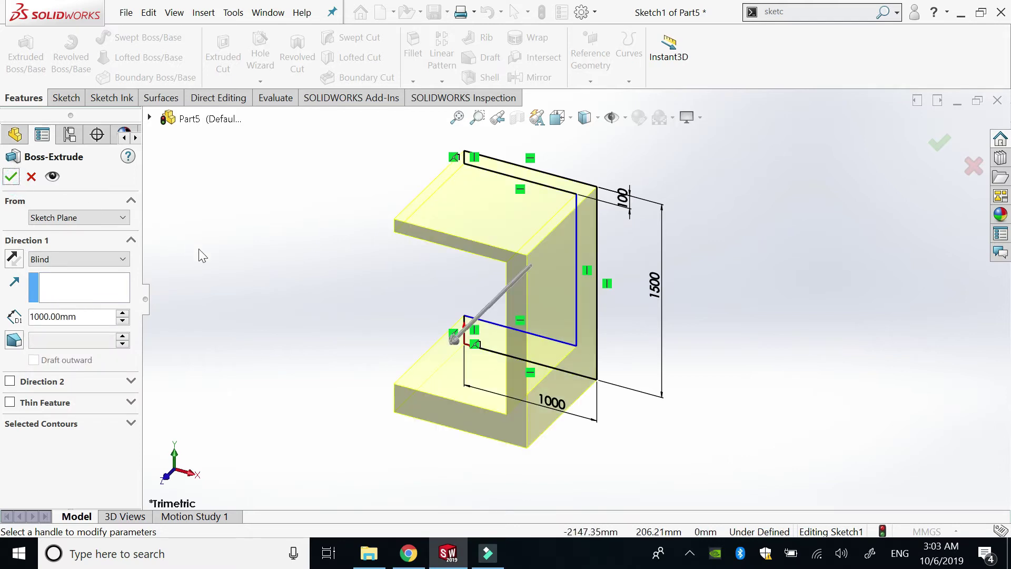
pyautogui.click(11, 176)
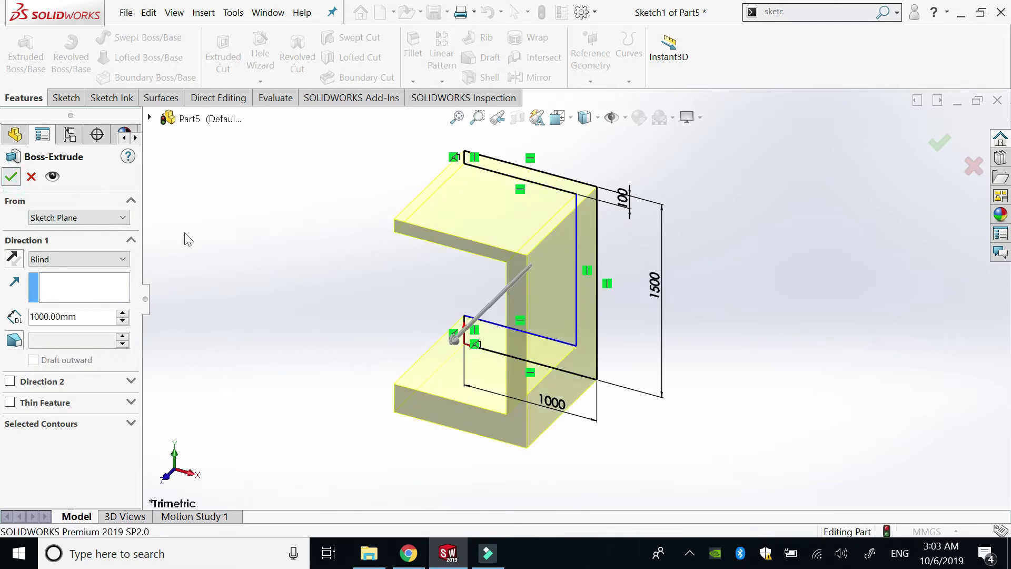
pyautogui.scroll(3, 644, 391)
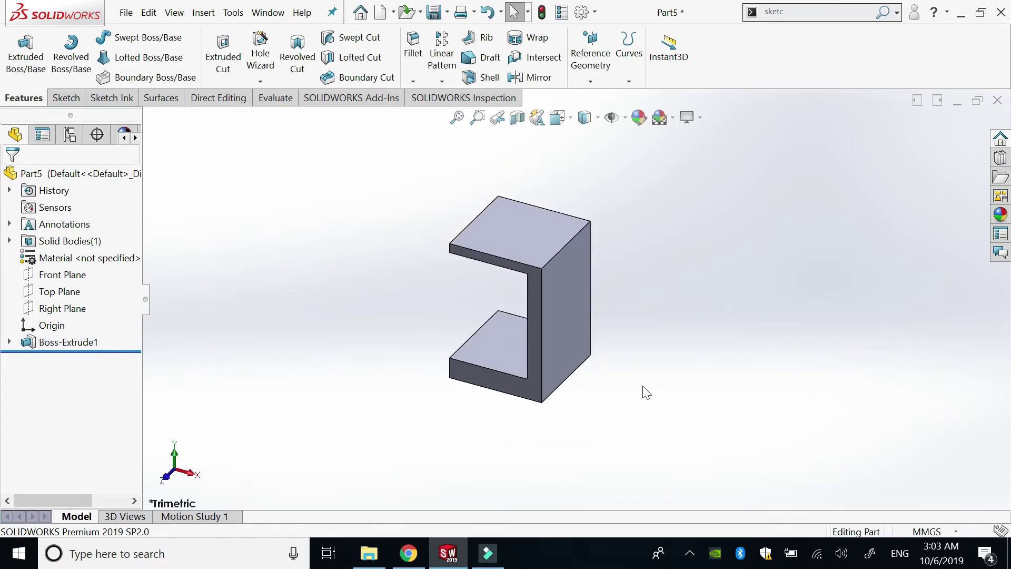
pyautogui.moveTo(631, 340)
pyautogui.mouseDown(button='middle')
pyautogui.moveTo(672, 364)
pyautogui.moveTo(573, 319)
pyautogui.moveTo(431, 334)
pyautogui.mouseUp(button='middle')
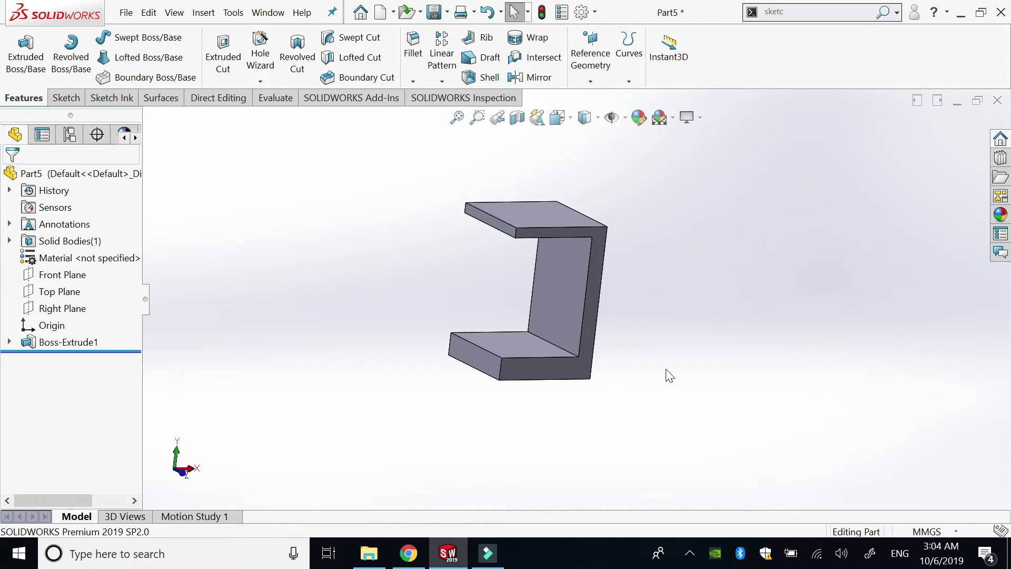
pyautogui.moveTo(682, 409); pyautogui.dragTo(658, 419, button='middle')
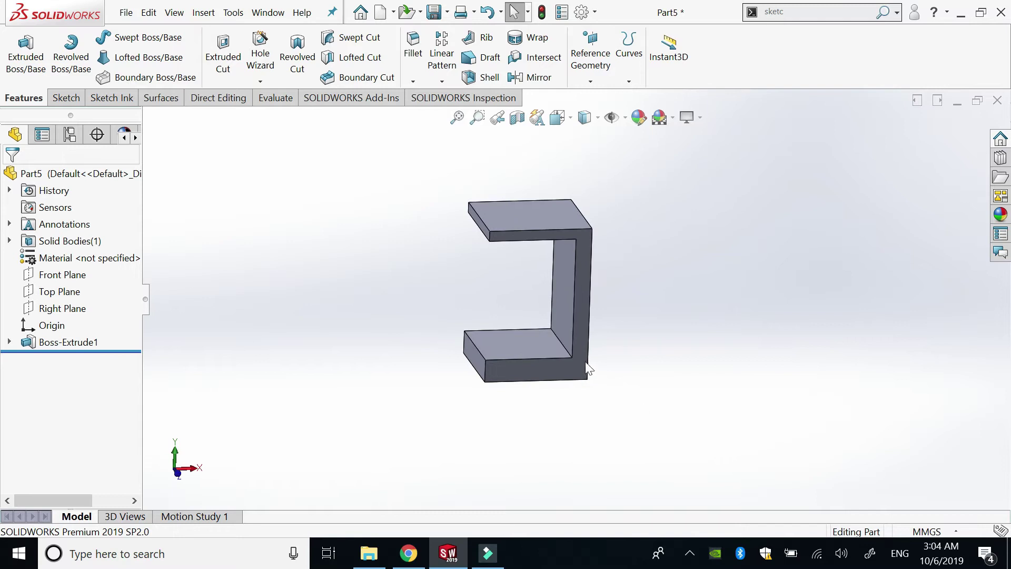
pyautogui.scroll(-2, 553, 371)
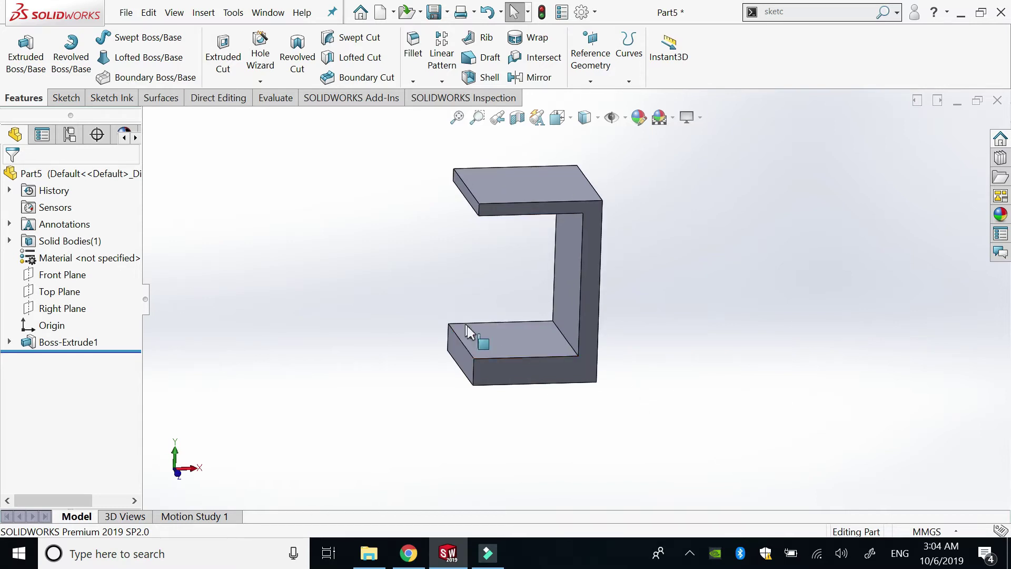
# Draw a 500×500 square Sketch2 on the C's inner bottom face and start extruding it.
pyautogui.click(496, 338)
pyautogui.click(550, 303)
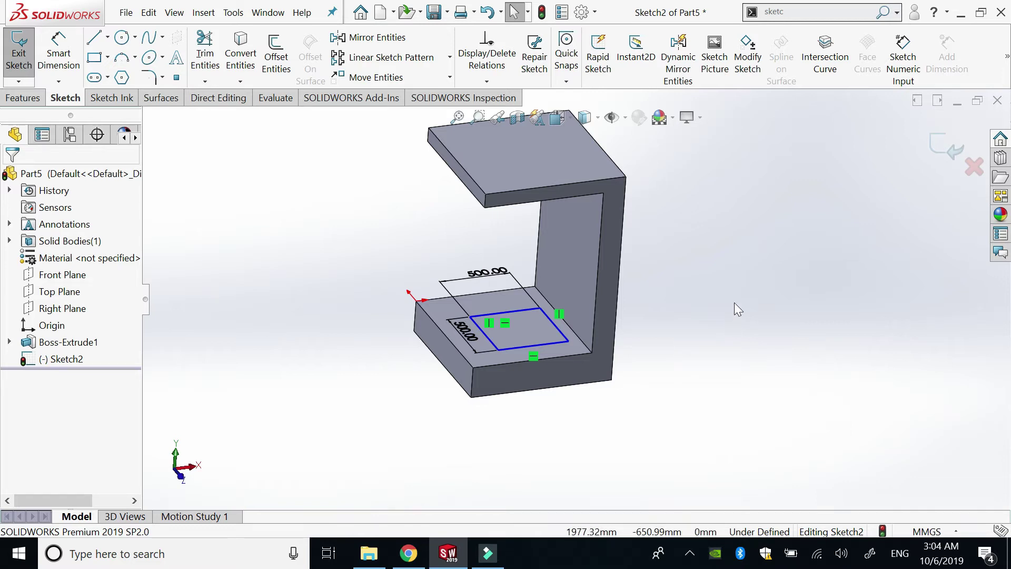
pyautogui.click(950, 152)
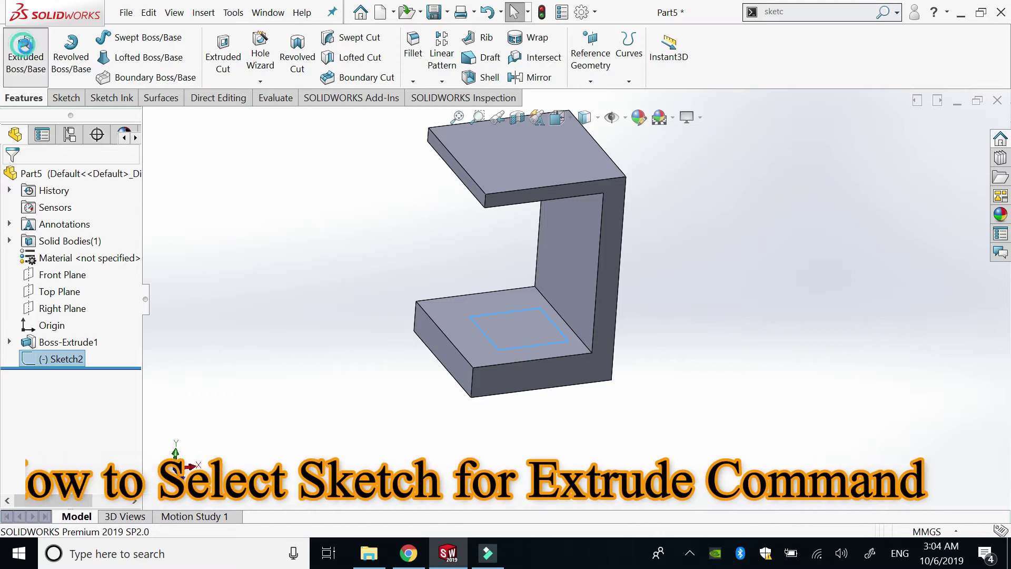
pyautogui.click(25, 55)
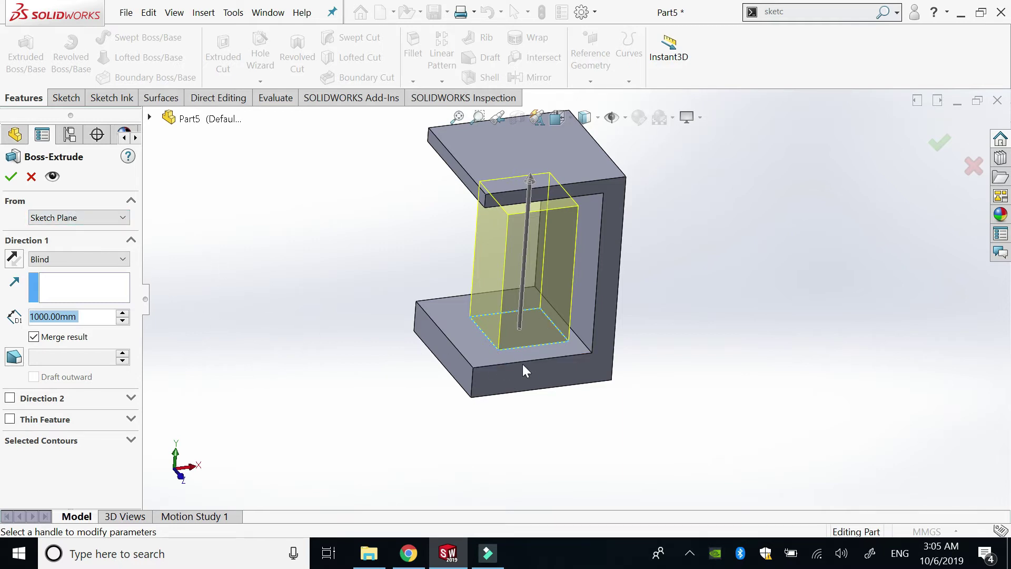
# Set the Sketch2 boss depth to 500 mm and check the block preview.
pyautogui.click(150, 117)
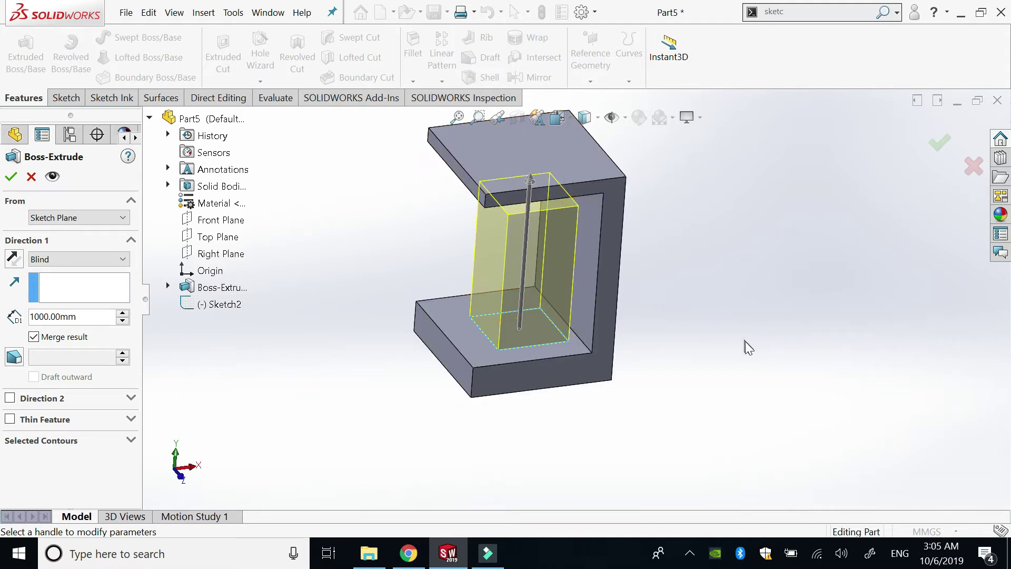
pyautogui.press('z')
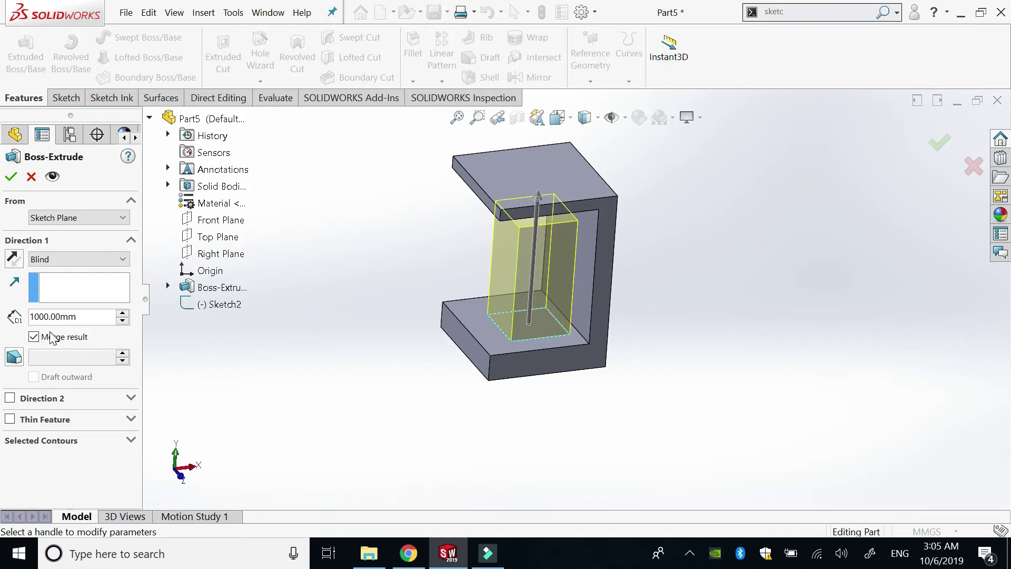
pyautogui.click(86, 319)
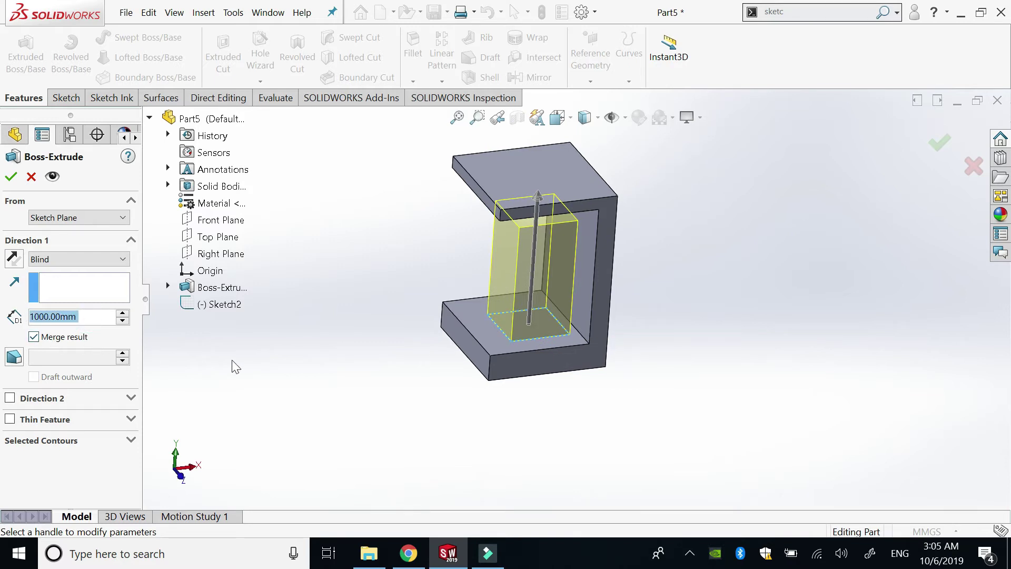
pyautogui.write('500')
pyautogui.press('Return')
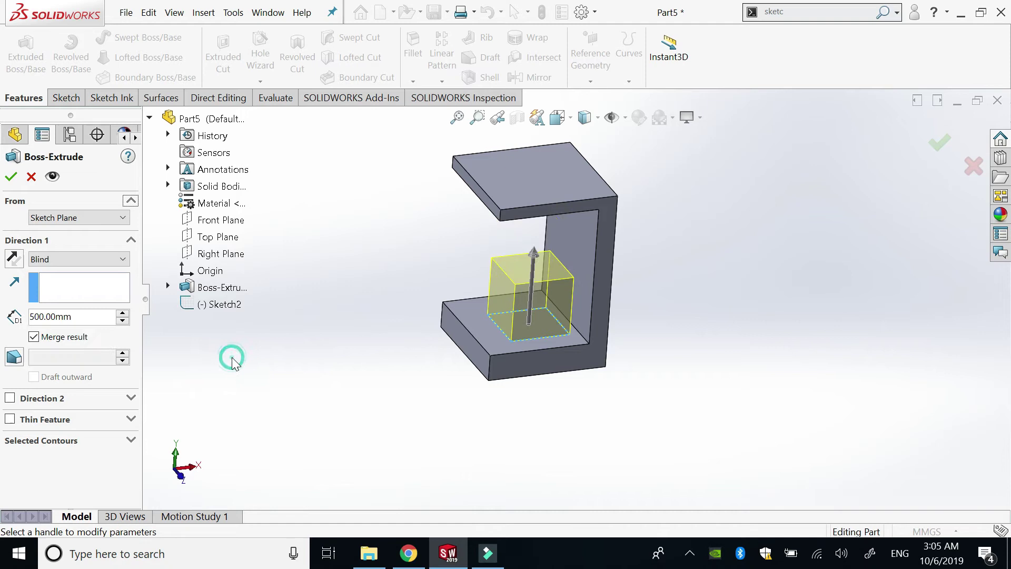
pyautogui.moveTo(572, 395); pyautogui.dragTo(571, 385, button='middle')
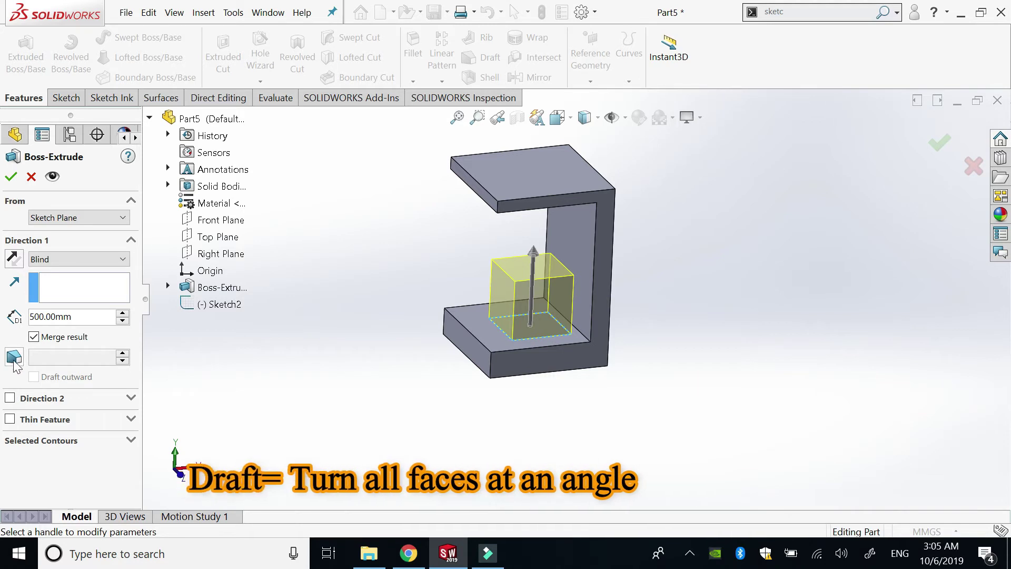
# Turn on a 30° draft for the square boss.
pyautogui.click(14, 358)
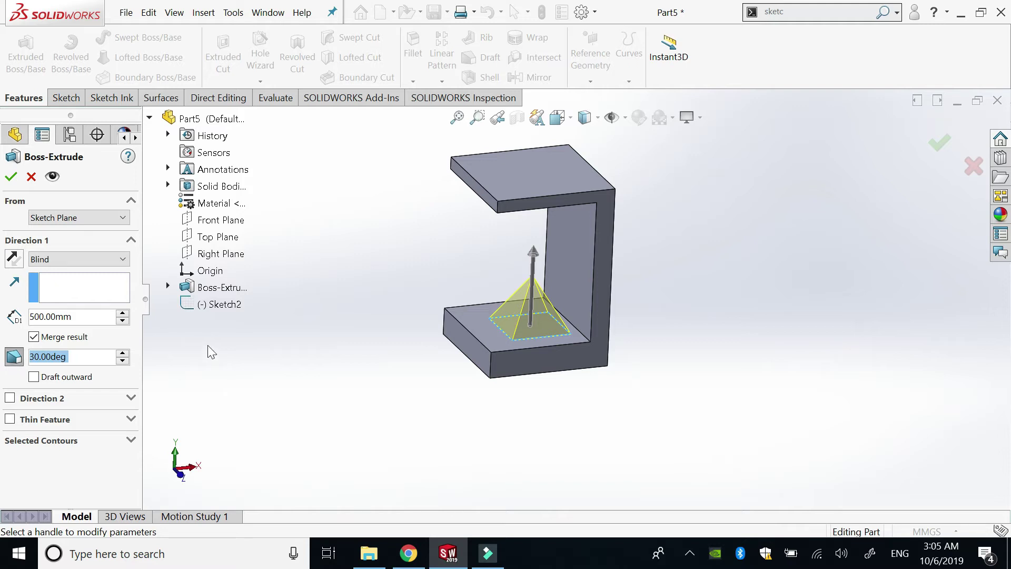
pyautogui.scroll(-2, 564, 300)
pyautogui.scroll(-2, 529, 345)
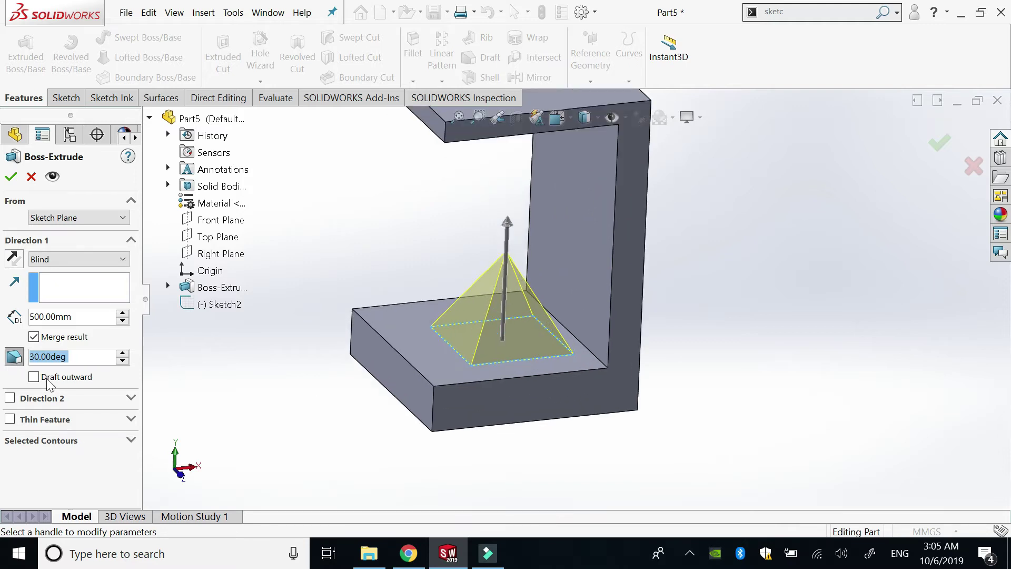
pyautogui.click(67, 358)
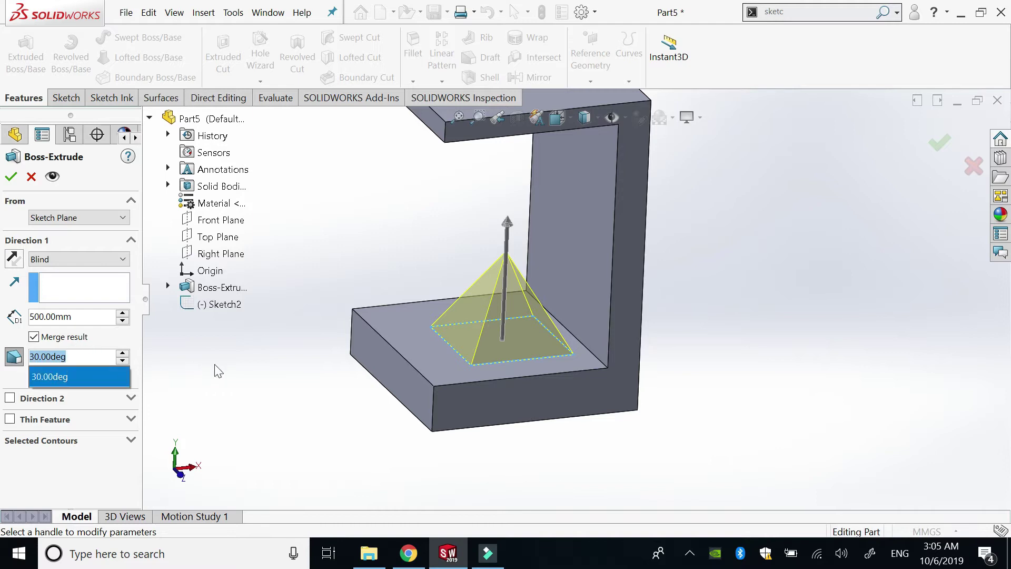
pyautogui.click(66, 376)
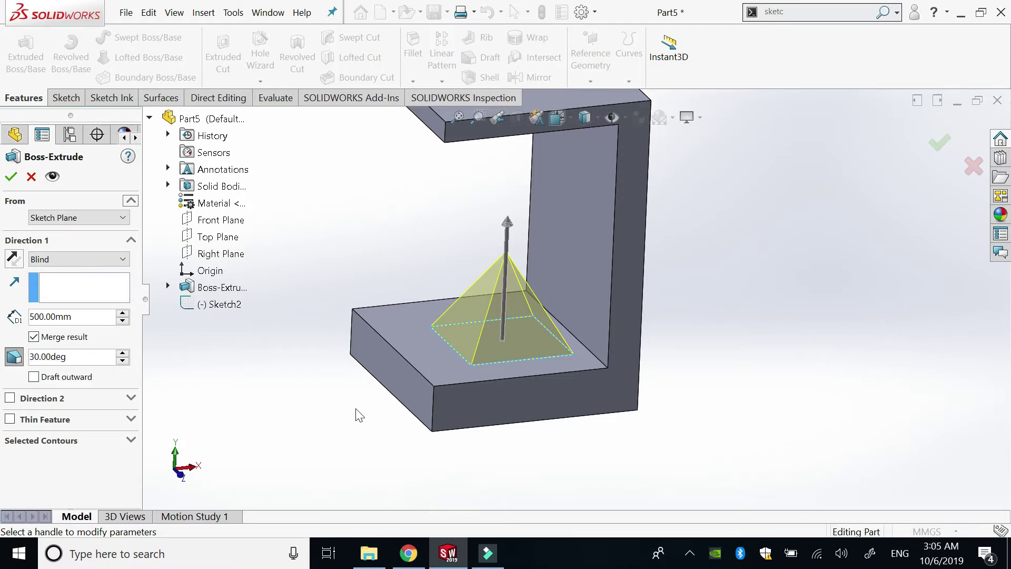
pyautogui.press('z')
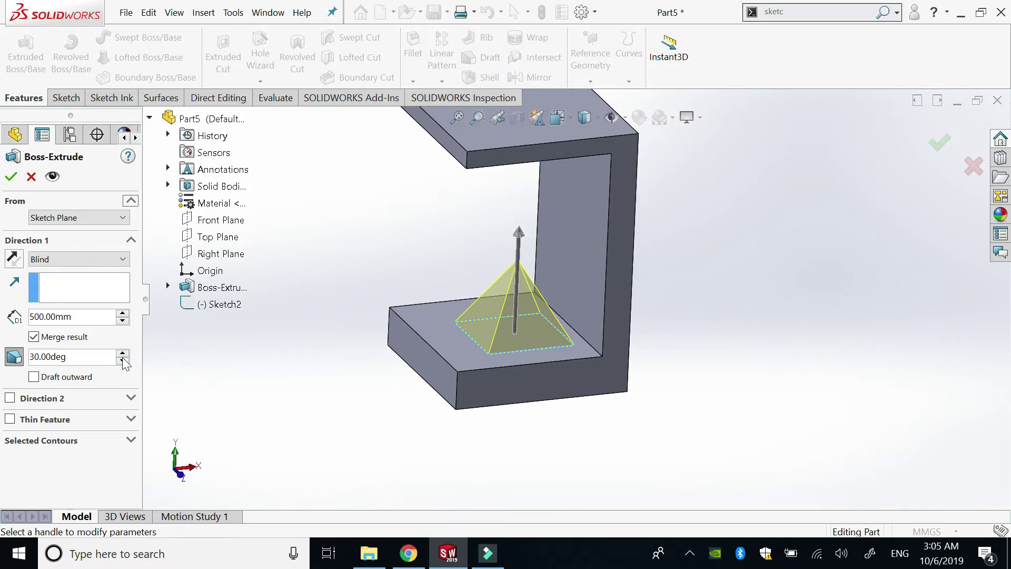
# Try the draft outward, revert it to inward, and confirm the pyramid Boss-Extrude2.
pyautogui.click(34, 382)
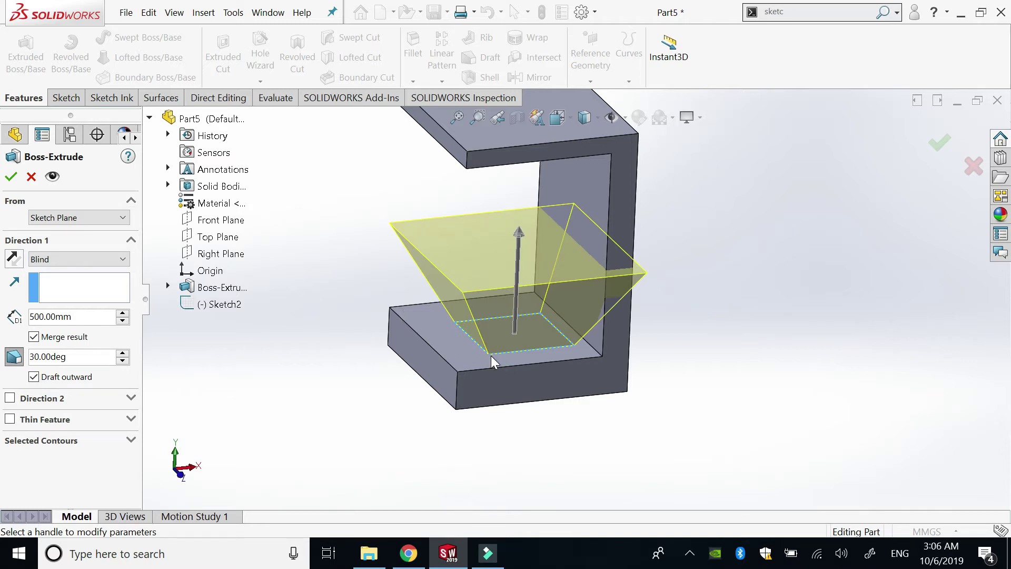
pyautogui.click(34, 376)
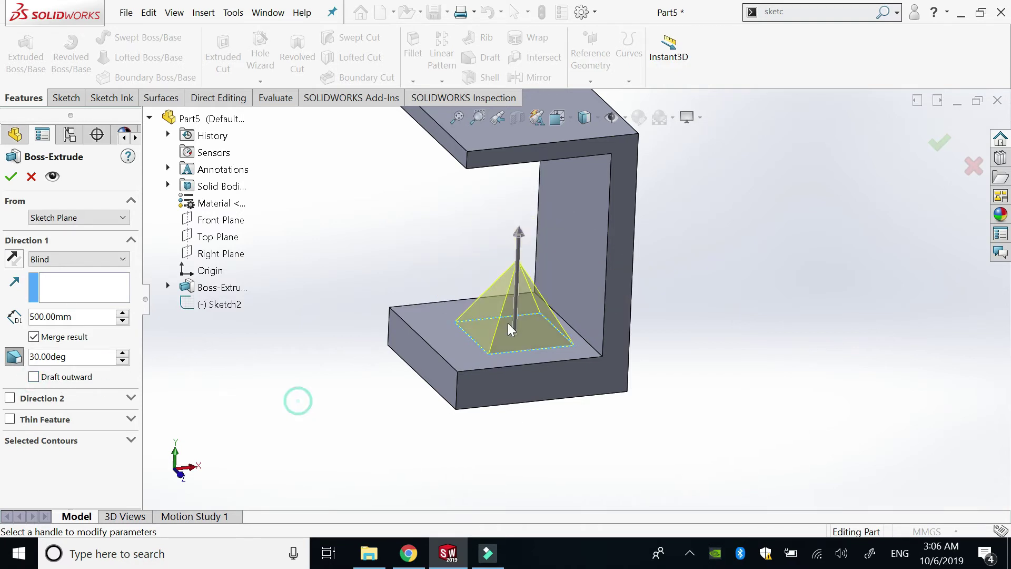
pyautogui.moveTo(457, 479)
pyautogui.mouseDown(button='middle')
pyautogui.moveTo(501, 378)
pyautogui.moveTo(507, 383)
pyautogui.mouseUp(button='middle')
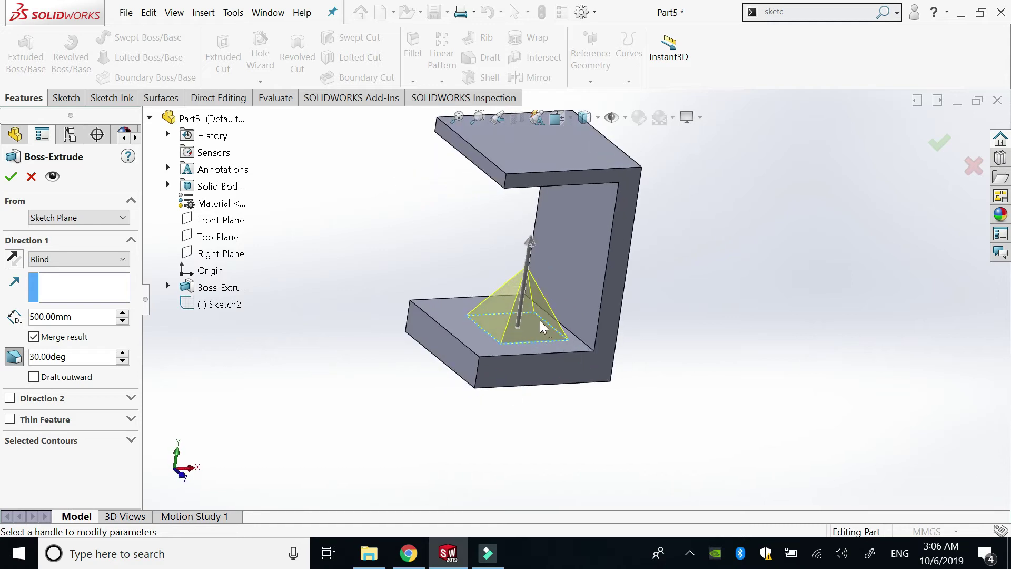
pyautogui.scroll(-2, 542, 327)
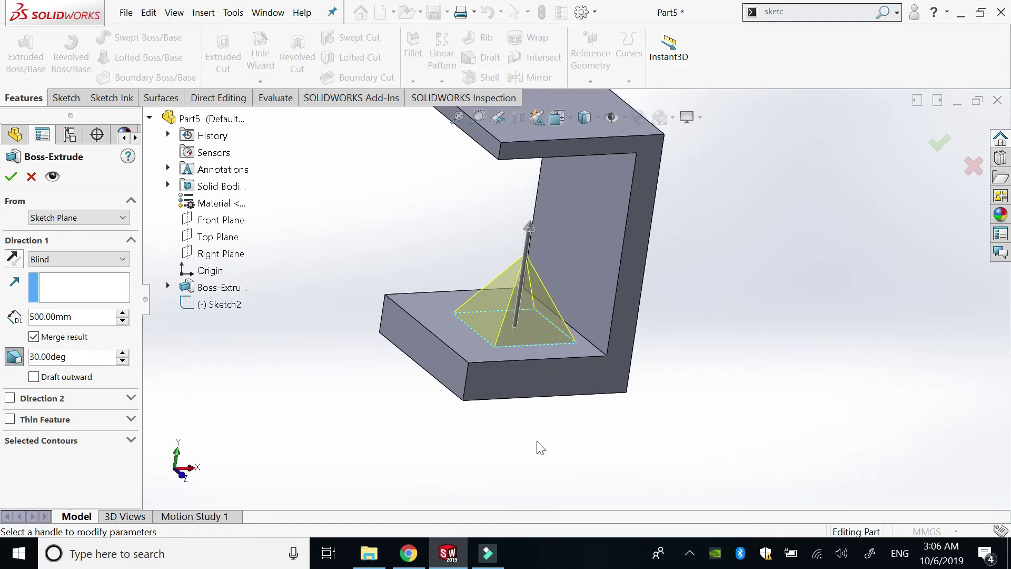
pyautogui.press('Return')
pyautogui.click(510, 364)
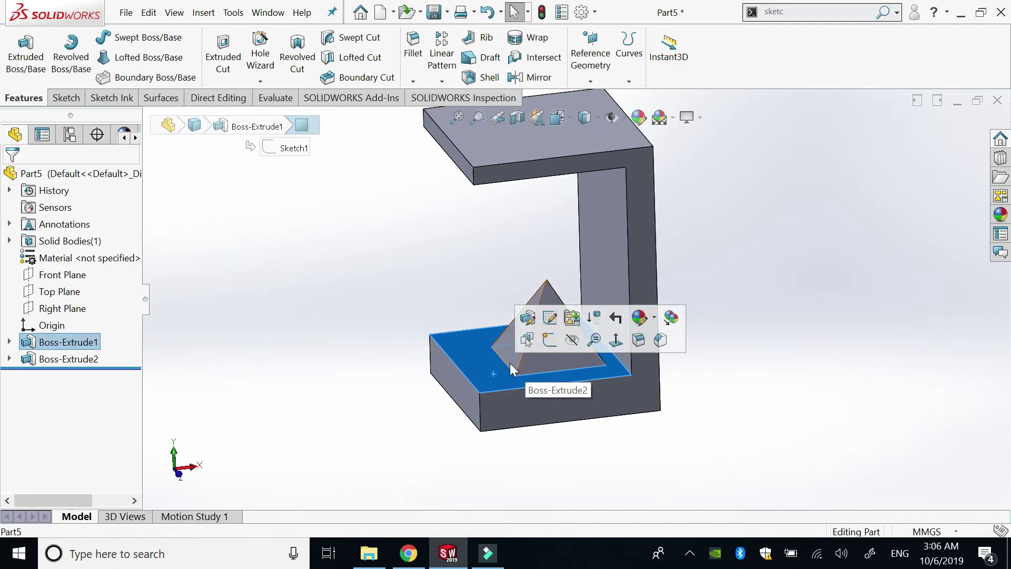
# Convert Sketch2's square into a new Sketch3 on the base face and exit.
pyautogui.click(550, 340)
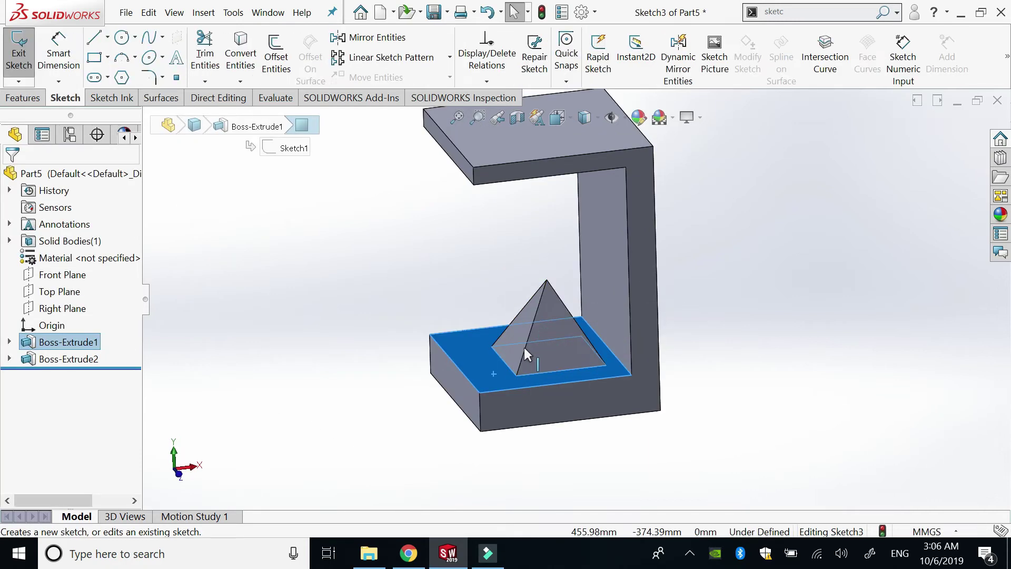
pyautogui.click(320, 333)
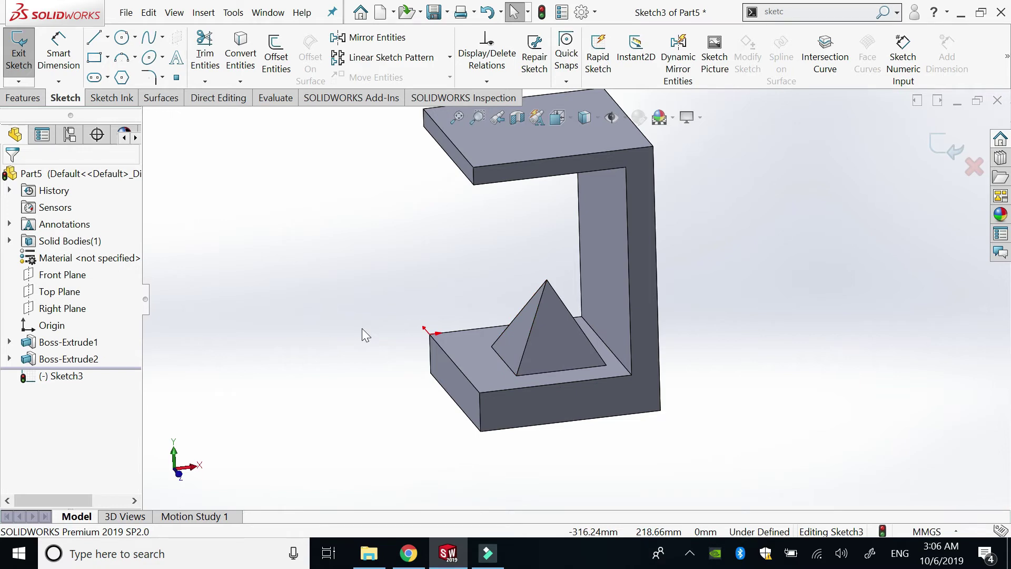
pyautogui.click(9, 359)
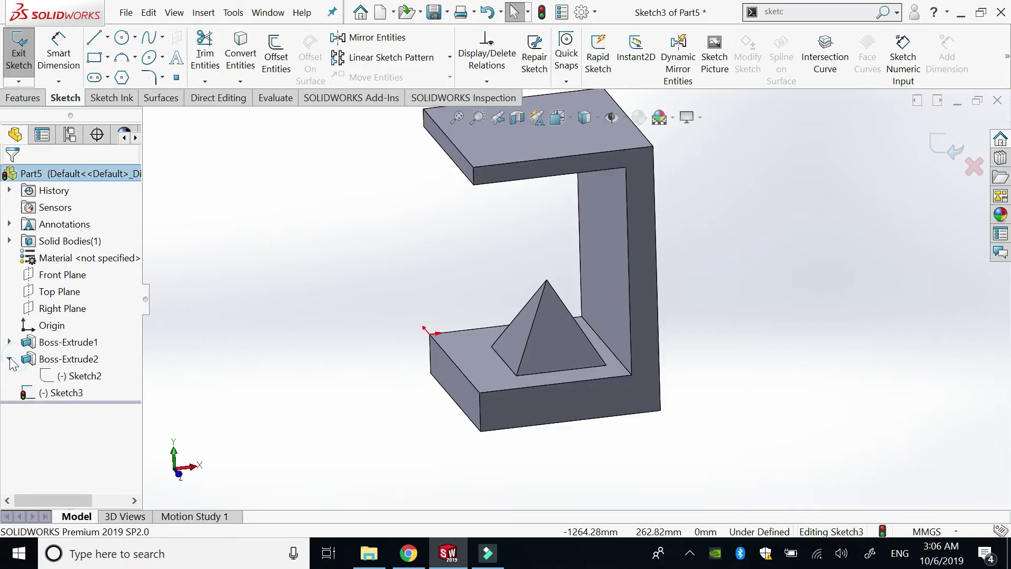
pyautogui.click(80, 377)
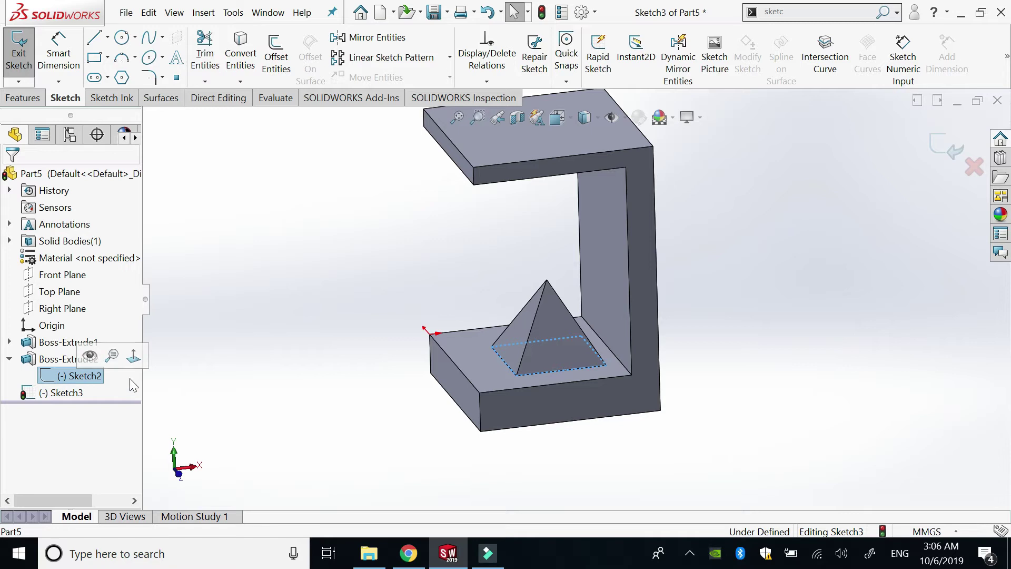
pyautogui.click(240, 55)
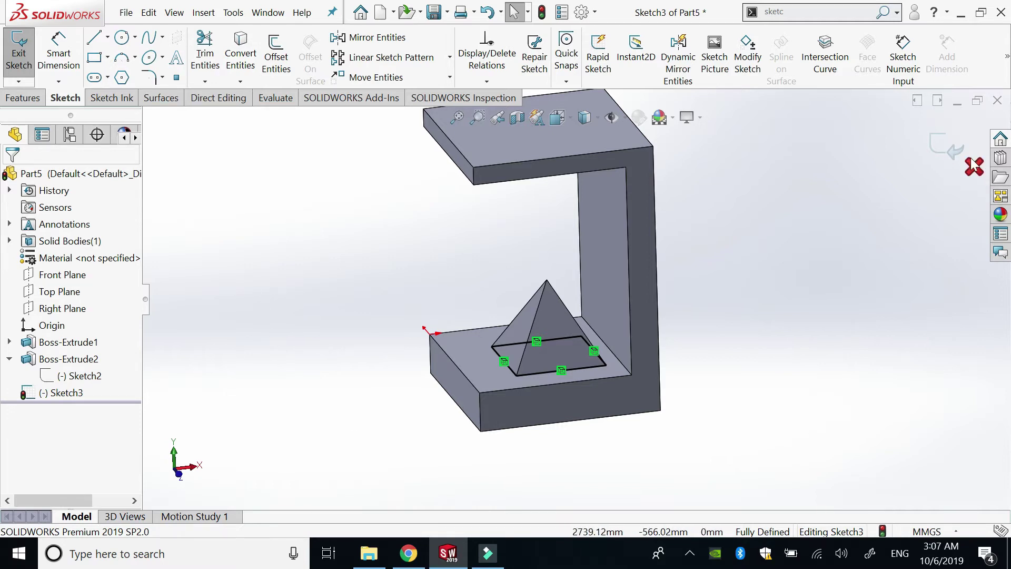
pyautogui.click(945, 148)
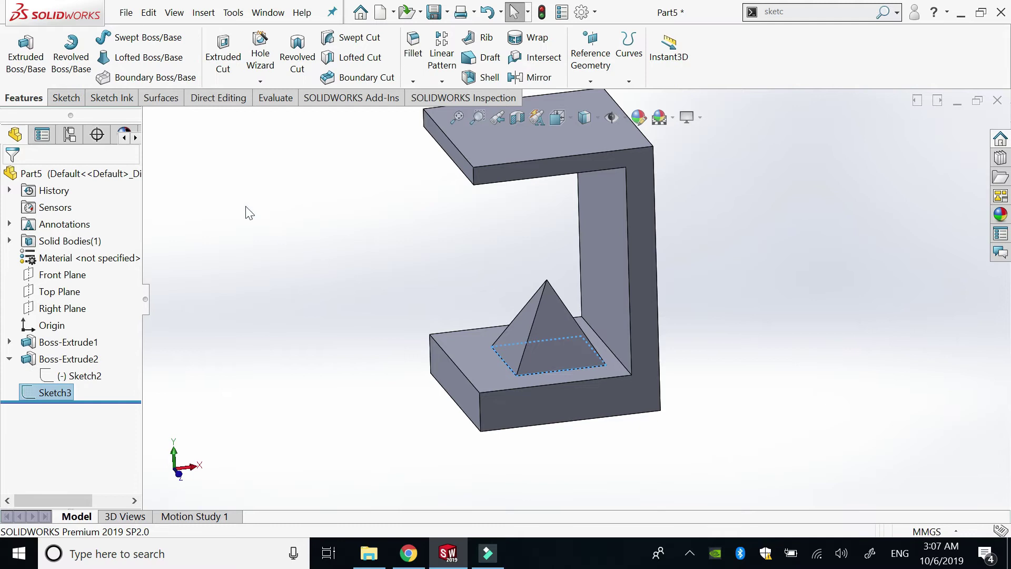
# Start extruding Sketch3 and review the From start-condition options.
pyautogui.click(20, 61)
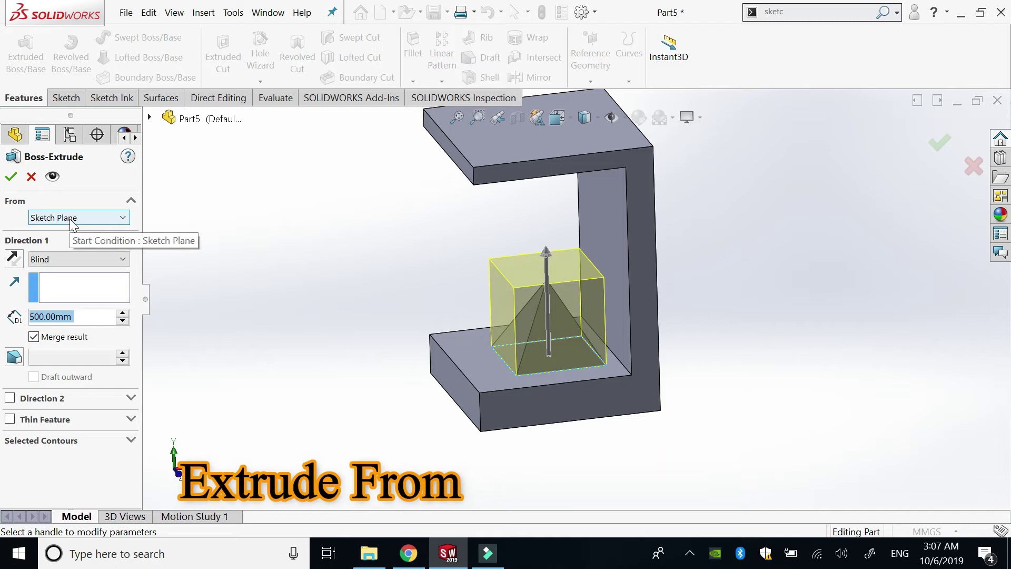
pyautogui.click(73, 225)
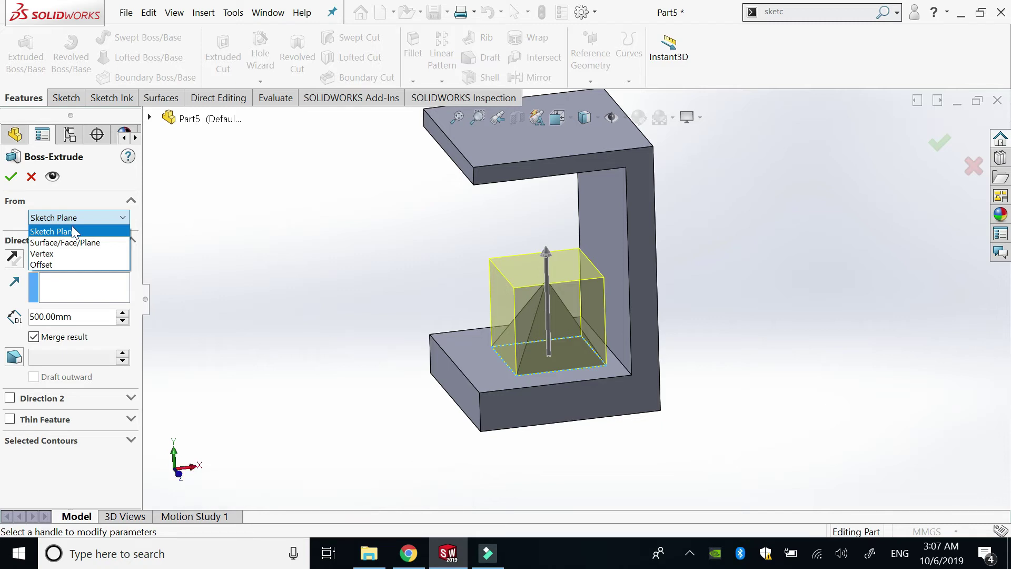
pyautogui.click(76, 228)
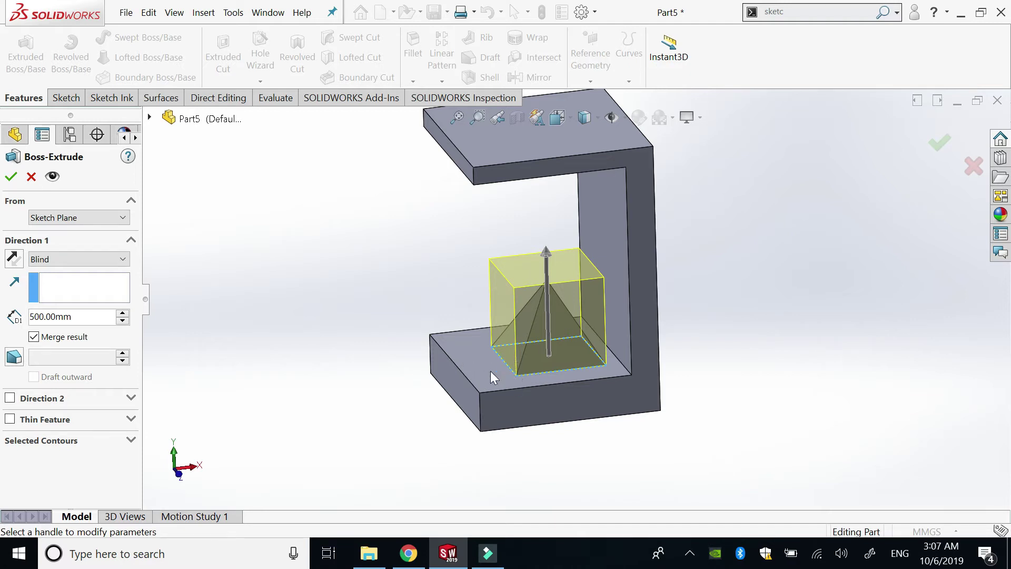
pyautogui.click(94, 221)
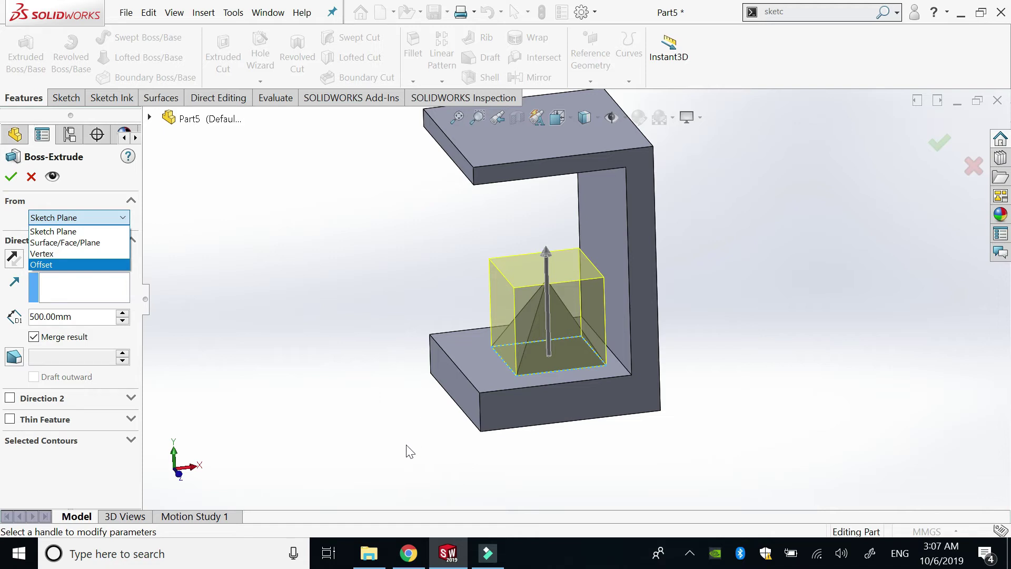
pyautogui.hotkey('shift', 'z')
pyautogui.hotkey('ctrl', 'Down')
pyautogui.hotkey('ctrl', 'Down')
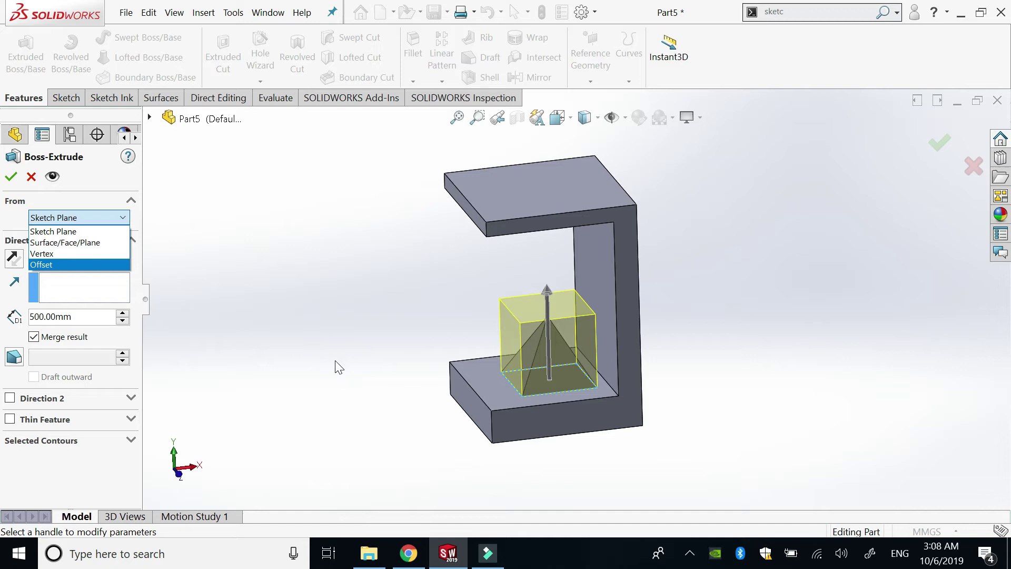
# Set From to Surface/Face/Plane using the C-shape's top face.
pyautogui.click(78, 247)
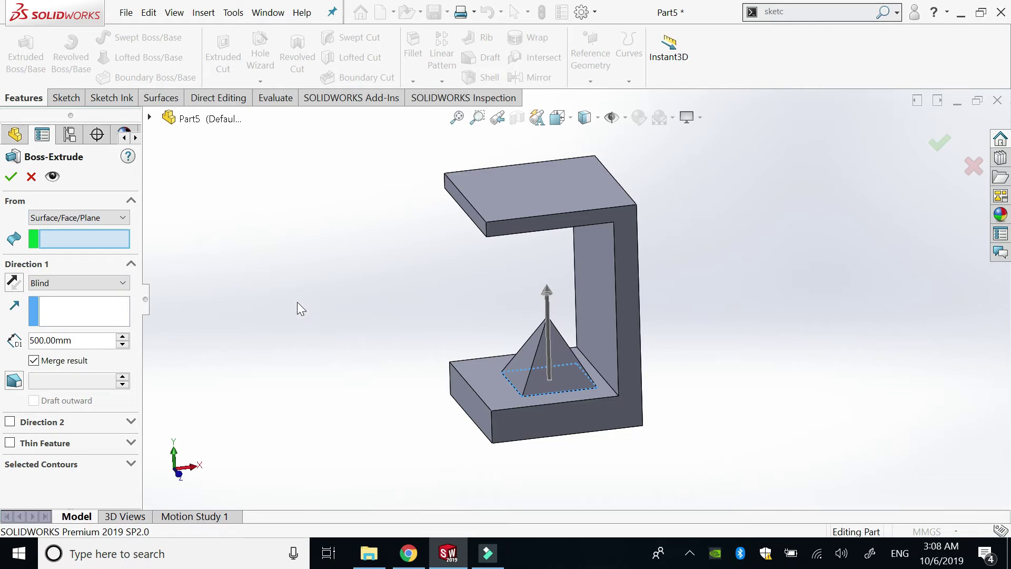
pyautogui.press('z')
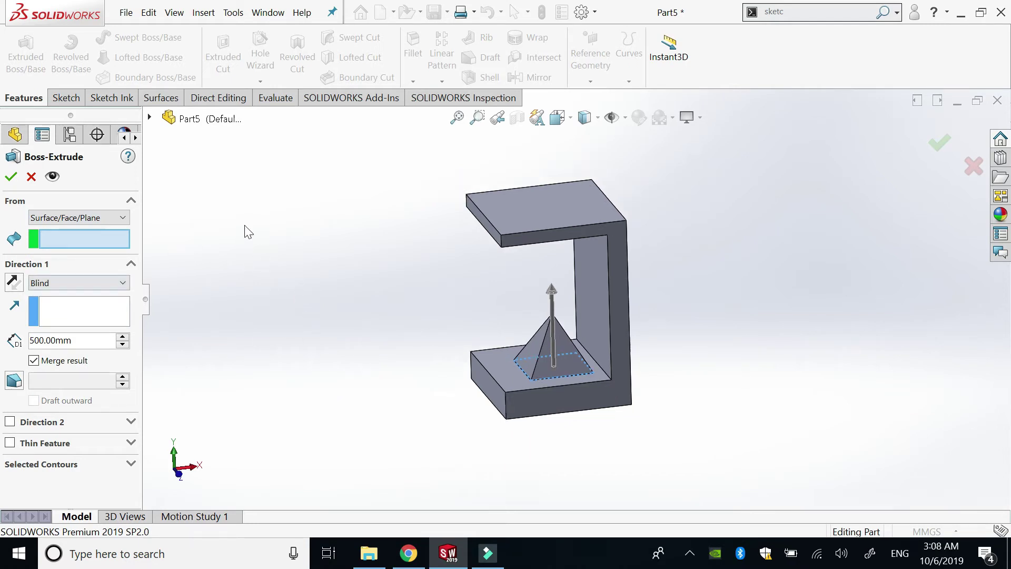
pyautogui.click(64, 235)
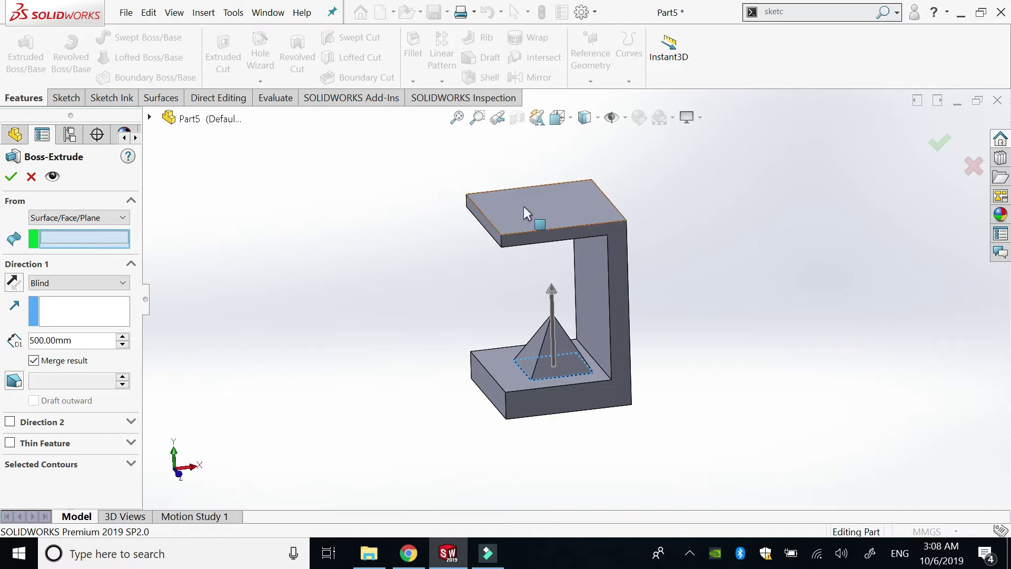
pyautogui.click(557, 208)
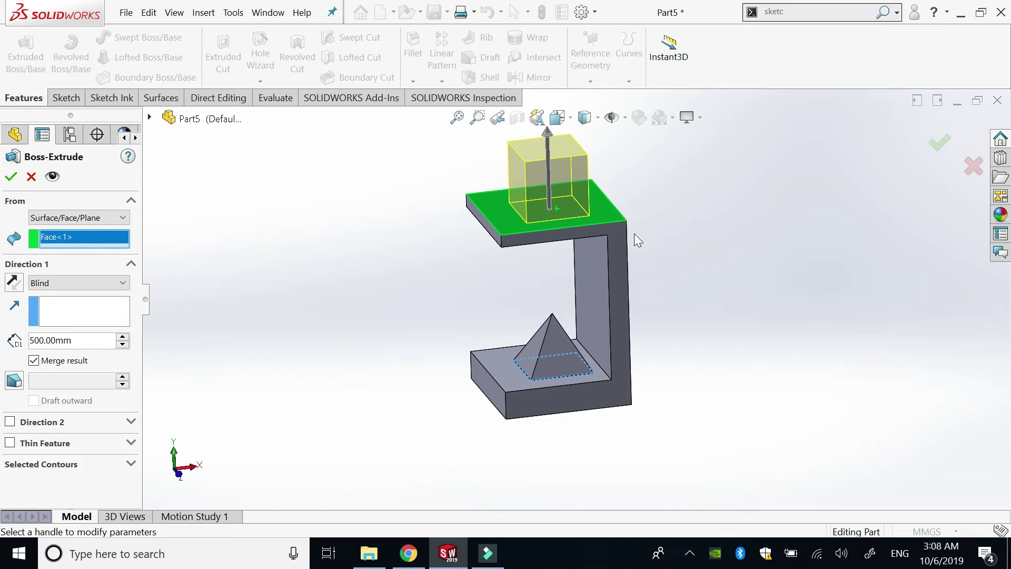
pyautogui.moveTo(634, 233); pyautogui.dragTo(625, 322, button='middle')
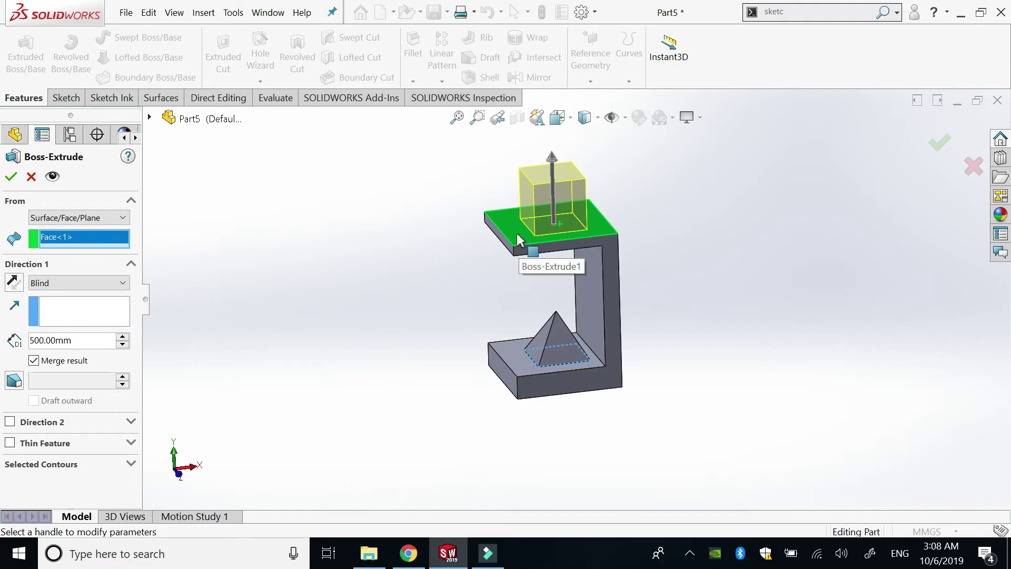
pyautogui.click(120, 220)
# Start the extrusion from the pyramid's apex vertex, then switch From to Offset.
pyautogui.click(102, 254)
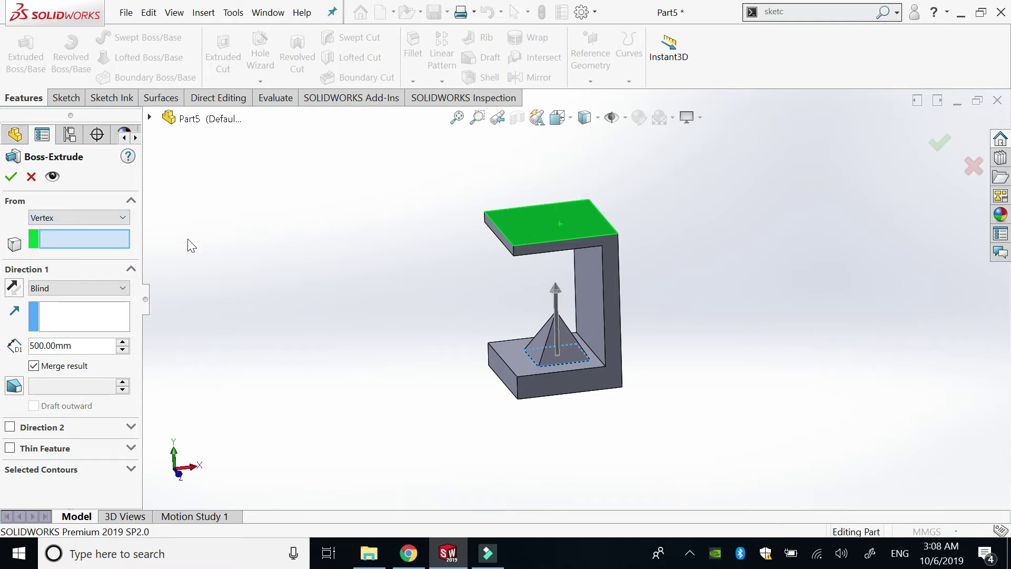
pyautogui.scroll(-1, 570, 334)
pyautogui.scroll(-1, 569, 334)
pyautogui.scroll(-2, 532, 287)
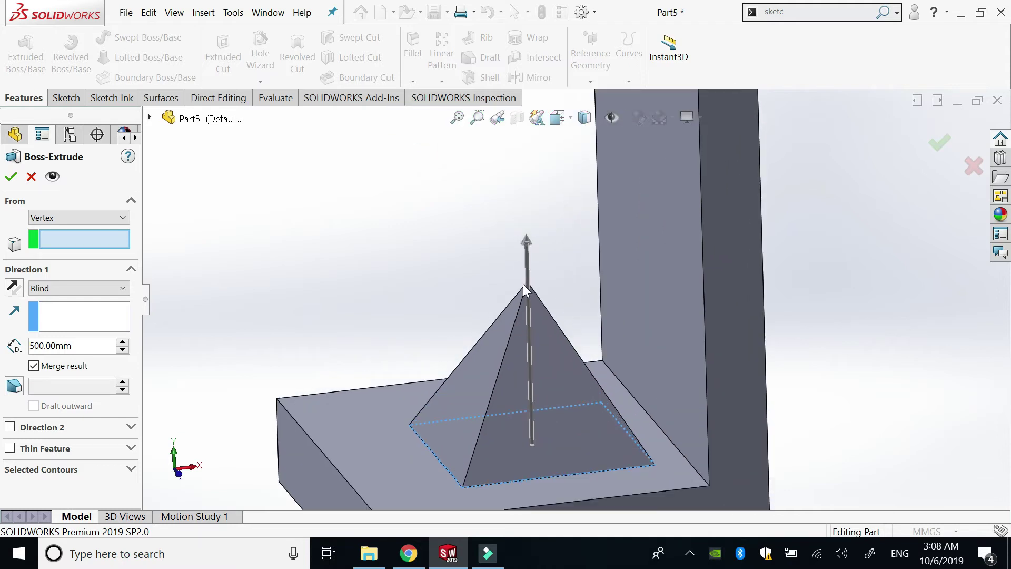
pyautogui.scroll(-2, 532, 287)
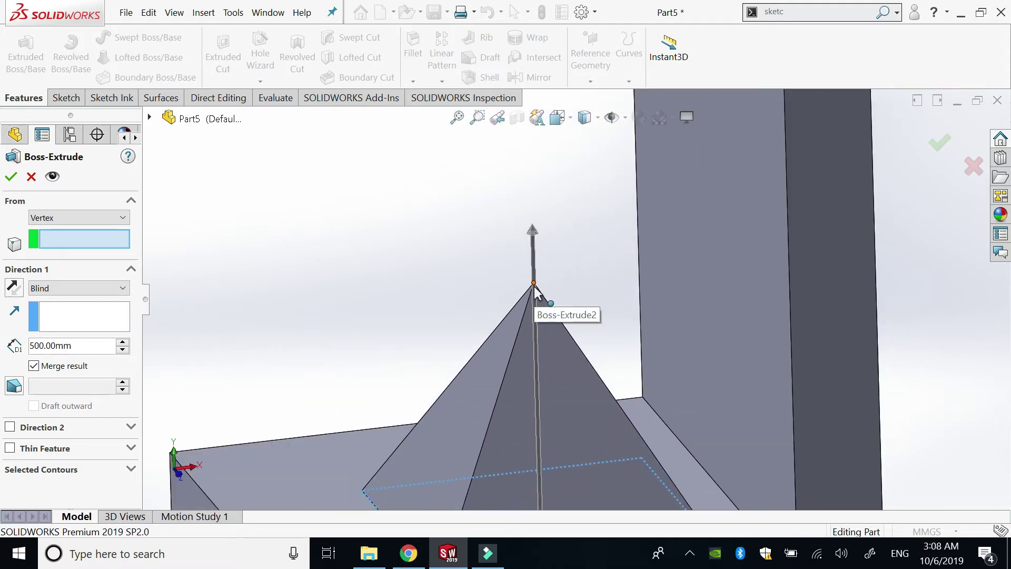
pyautogui.click(534, 285)
pyautogui.scroll(3, 568, 323)
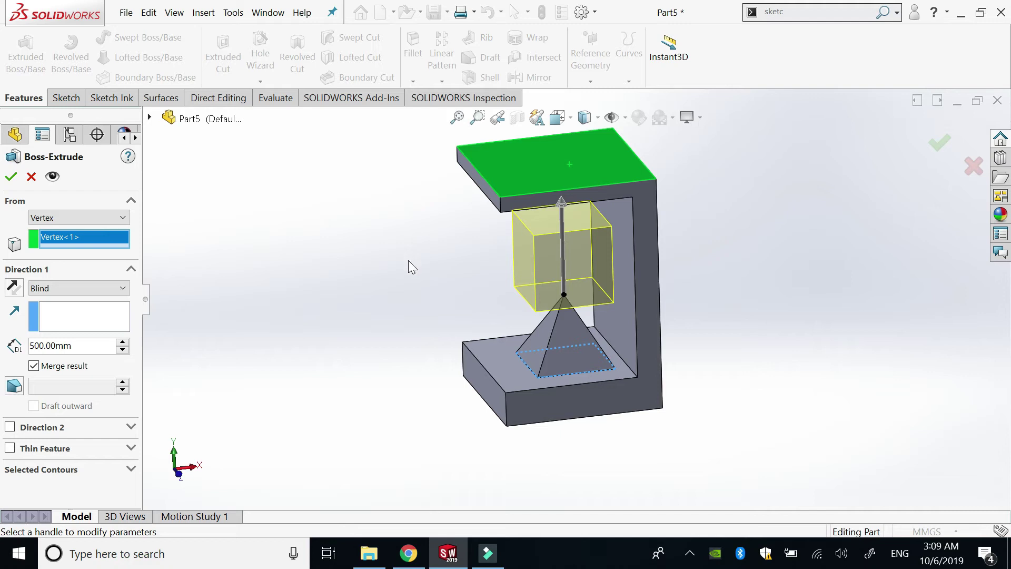
pyautogui.click(121, 218)
pyautogui.click(91, 262)
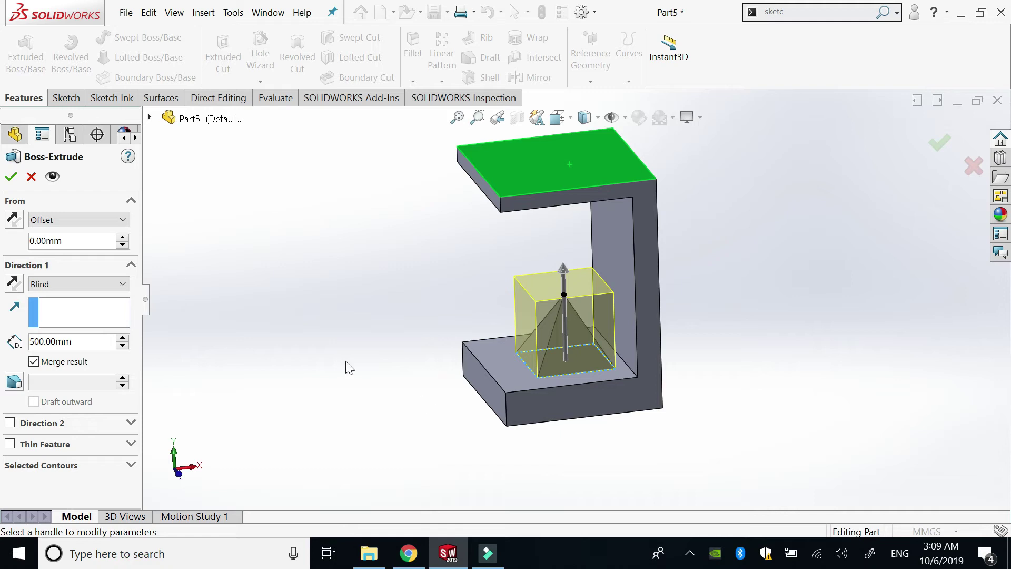
# Enter a 100 mm start offset, then change it to 300 mm.
pyautogui.click(75, 240)
pyautogui.doubleClick(75, 239)
pyautogui.write('100')
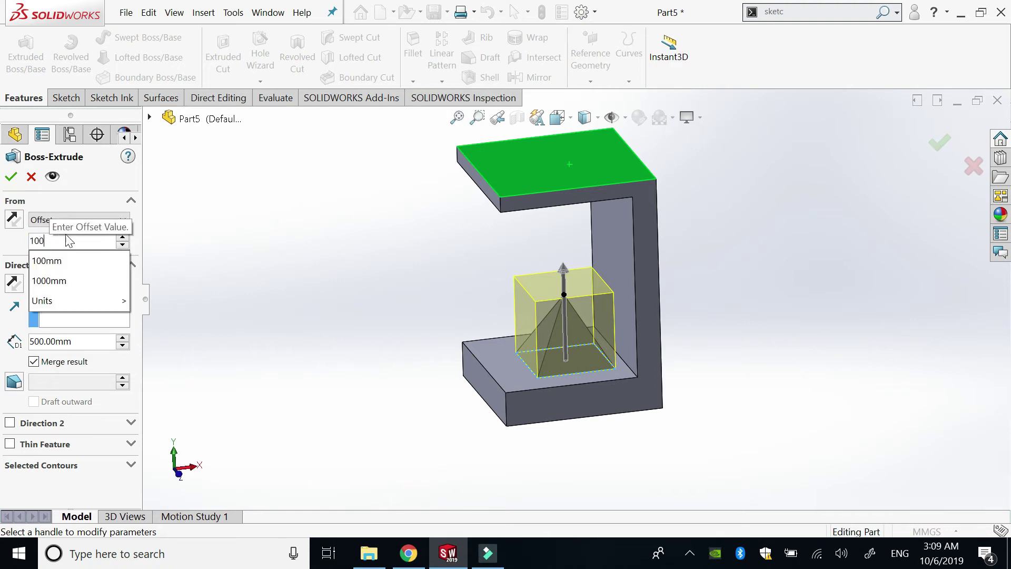
pyautogui.click(235, 274)
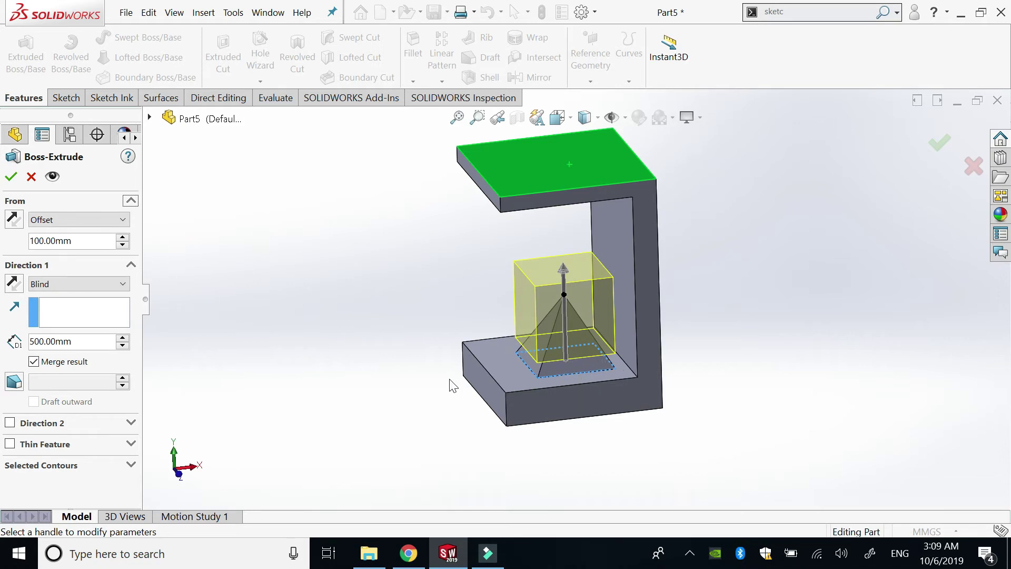
pyautogui.doubleClick(83, 241)
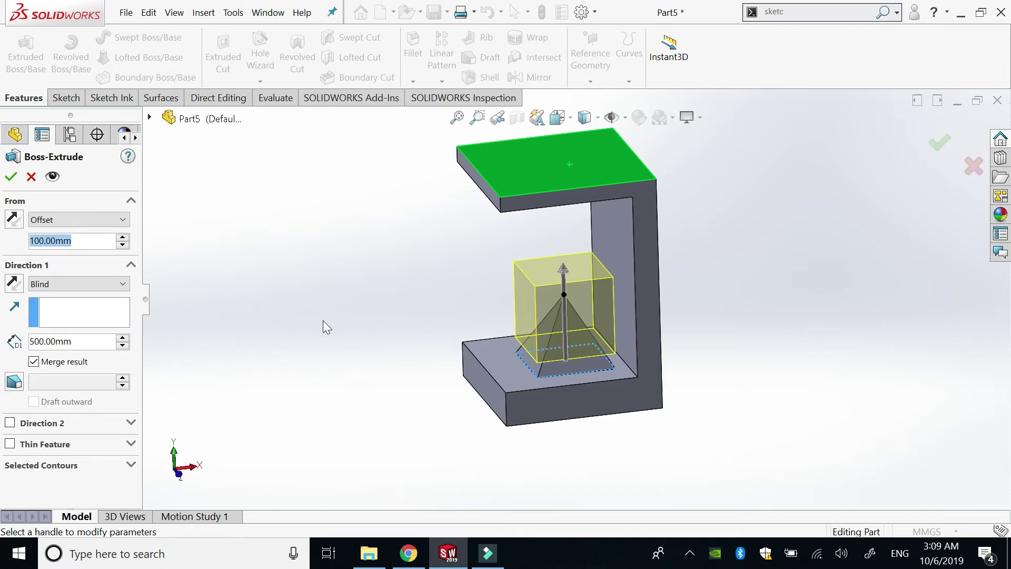
pyautogui.write('300')
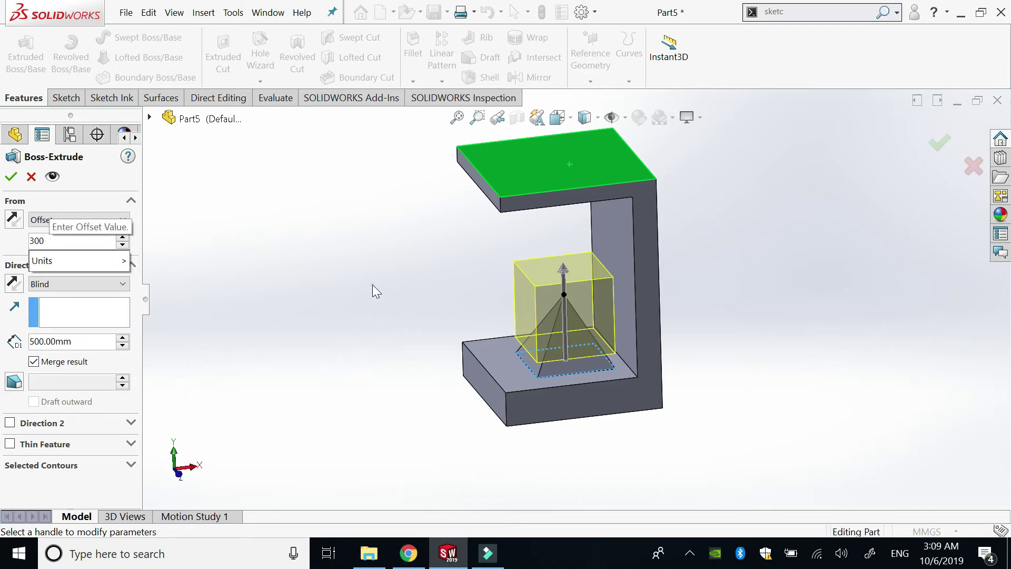
pyautogui.press('Return')
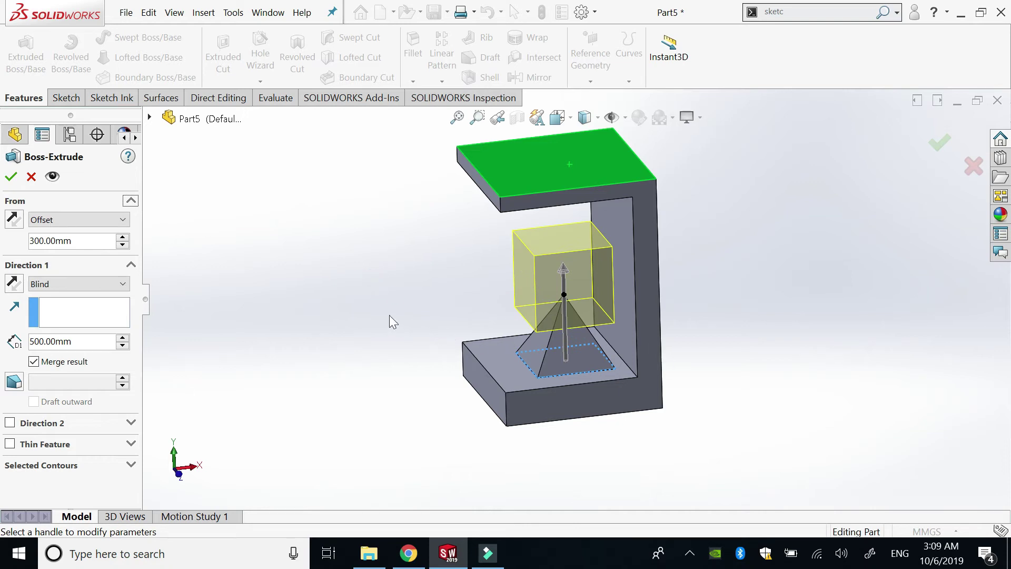
pyautogui.scroll(2, 418, 392)
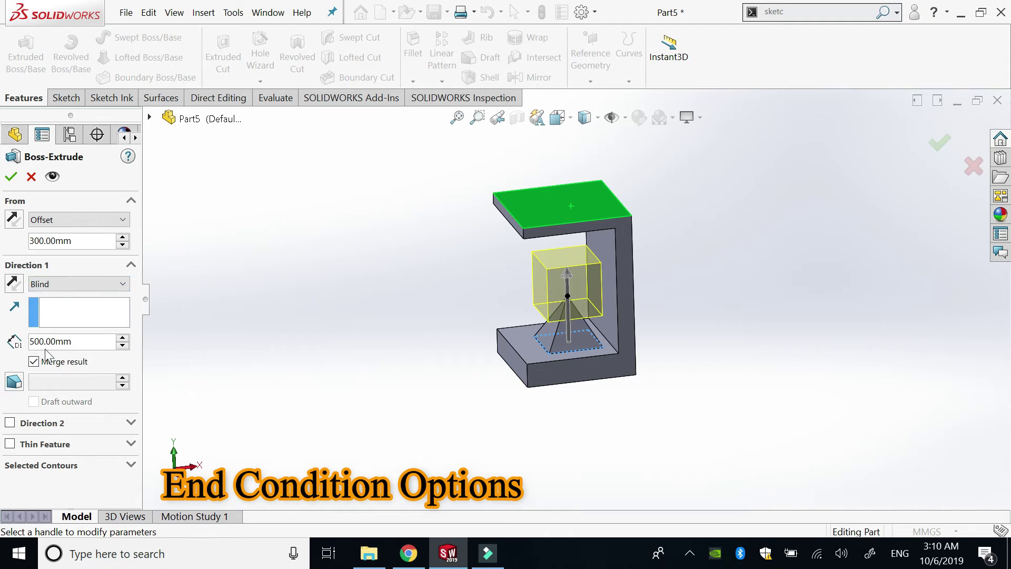
# Try boss depths of 570 and 600 mm, settle on 540 mm, then view end conditions.
pyautogui.click(68, 284)
pyautogui.doubleClick(87, 340)
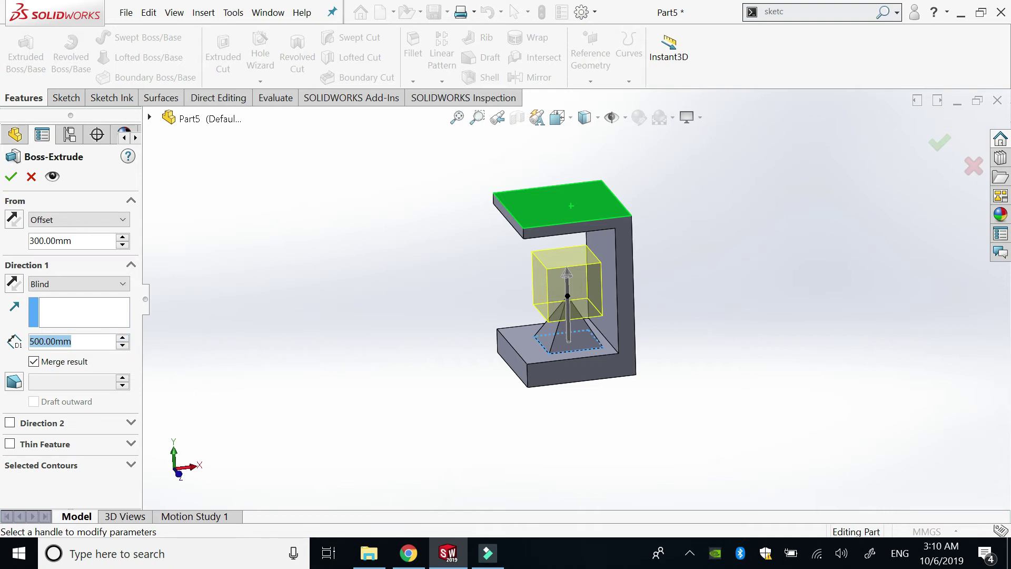
pyautogui.click(123, 339)
pyautogui.click(124, 340)
pyautogui.click(124, 340)
pyautogui.click(124, 340)
pyautogui.click(124, 340)
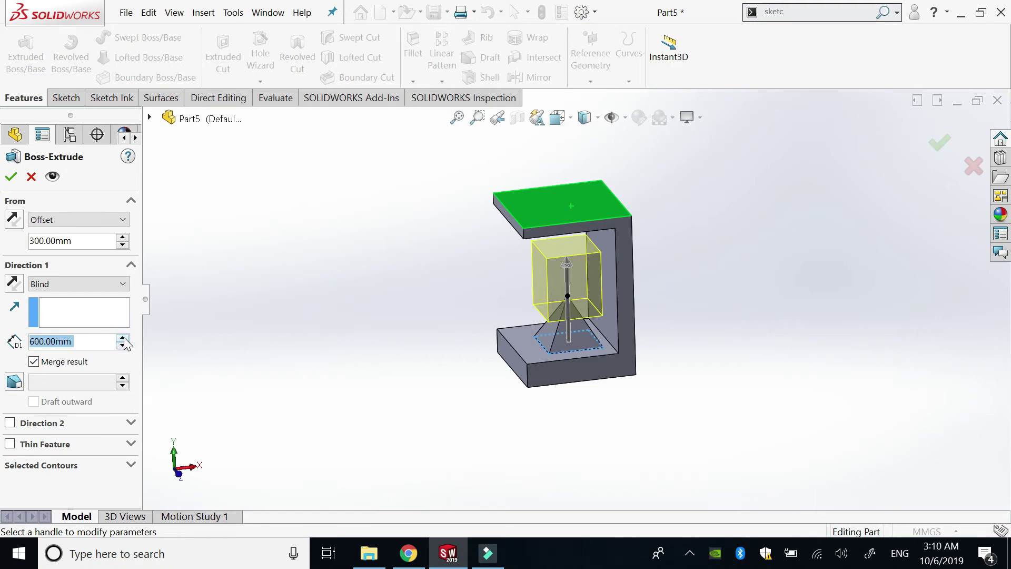
pyautogui.click(124, 346)
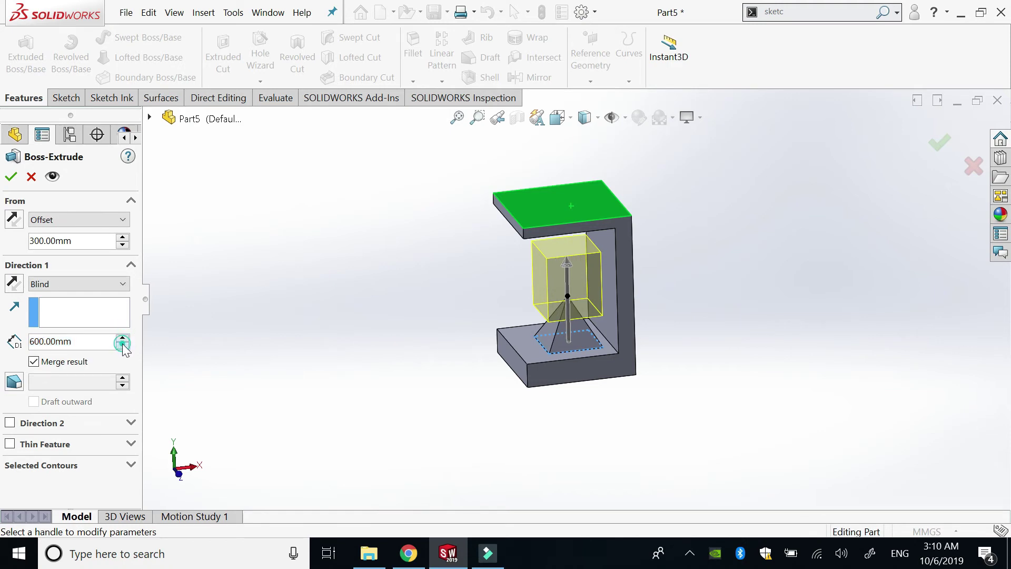
pyautogui.click(123, 345)
pyautogui.click(123, 345)
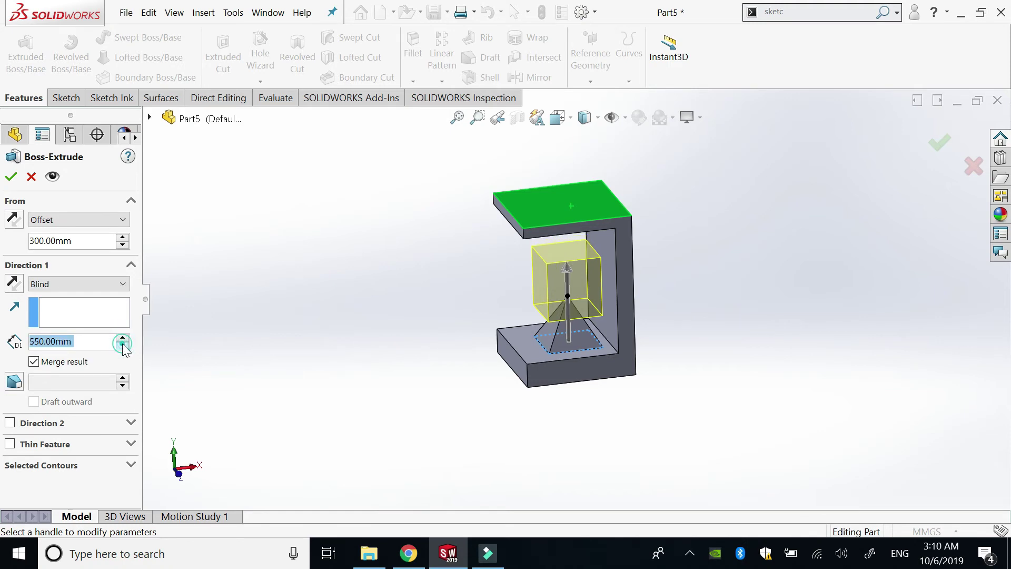
pyautogui.click(110, 280)
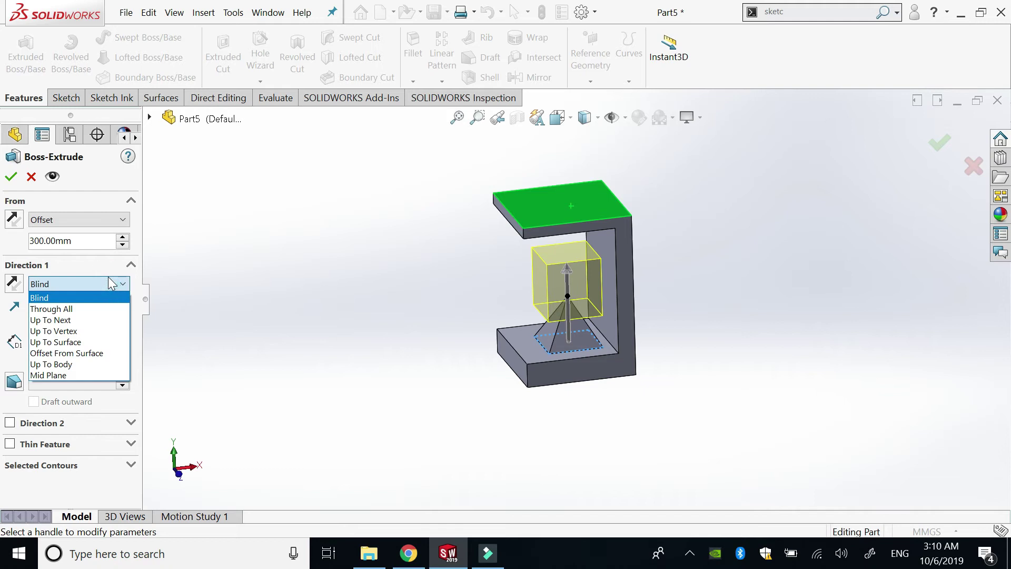
# Switch the boss end condition to Through All and orbit to check it reaches the upper flange.
pyautogui.click(87, 310)
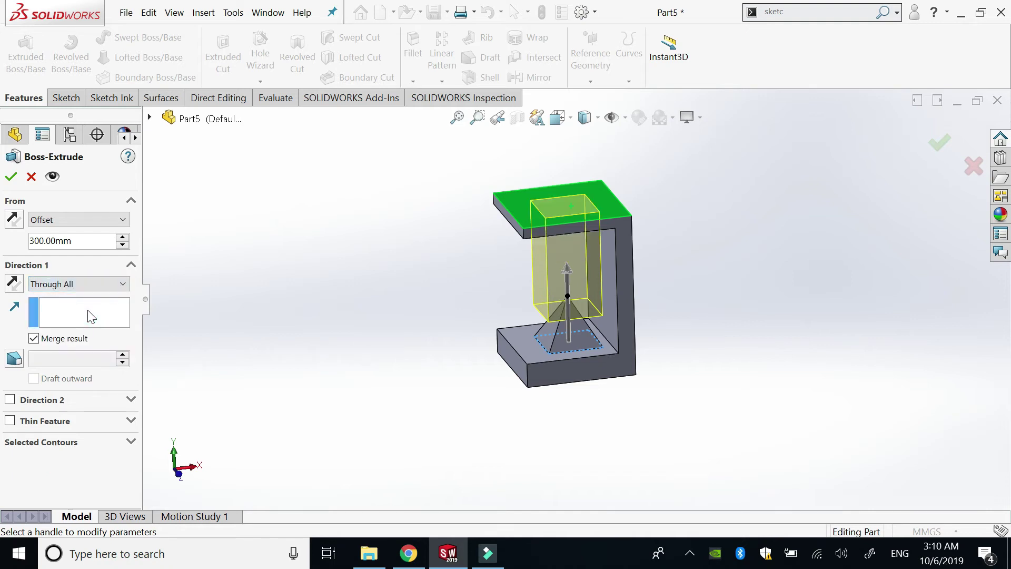
pyautogui.moveTo(480, 266)
pyautogui.mouseDown(button='middle')
pyautogui.moveTo(519, 254)
pyautogui.moveTo(485, 235)
pyautogui.mouseUp(button='middle')
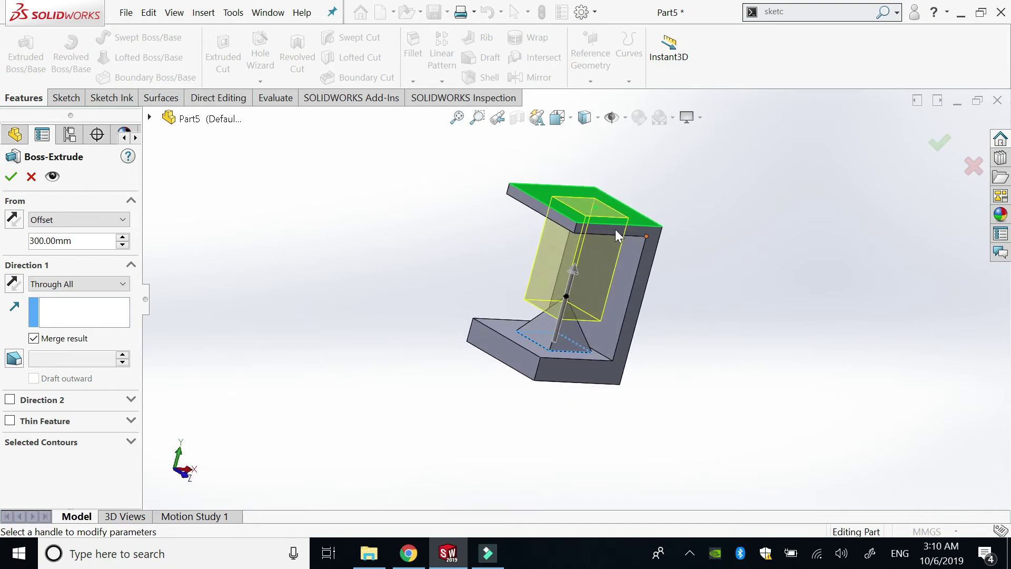
pyautogui.scroll(-2, 615, 226)
pyautogui.scroll(-1, 587, 339)
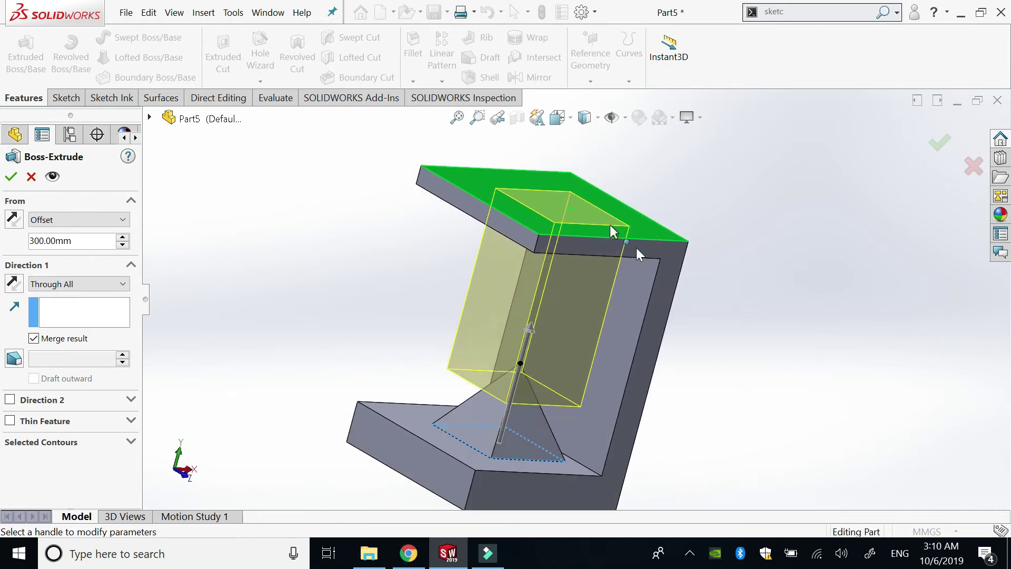
pyautogui.scroll(2, 653, 313)
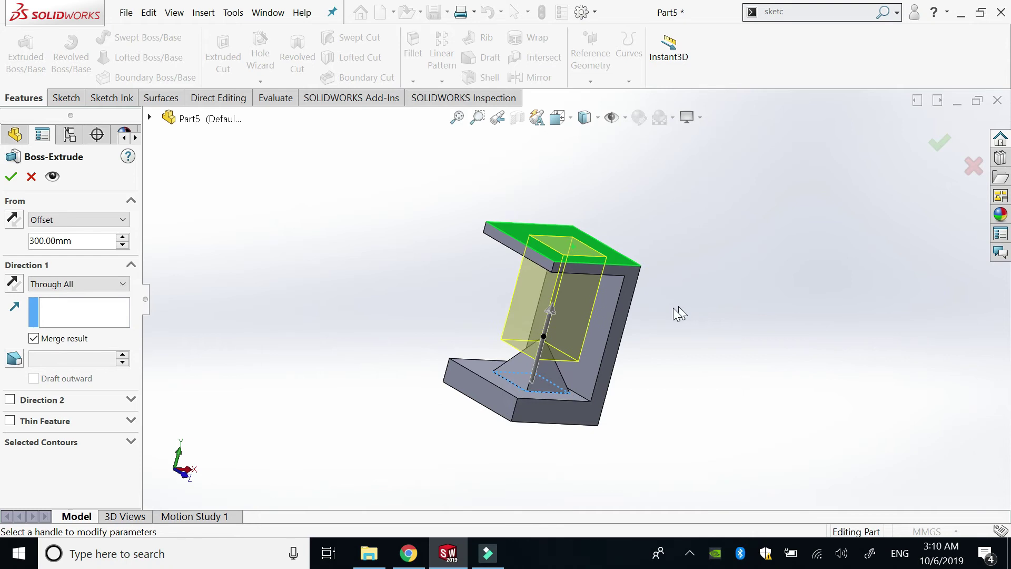
pyautogui.moveTo(680, 313); pyautogui.dragTo(679, 282, button='middle')
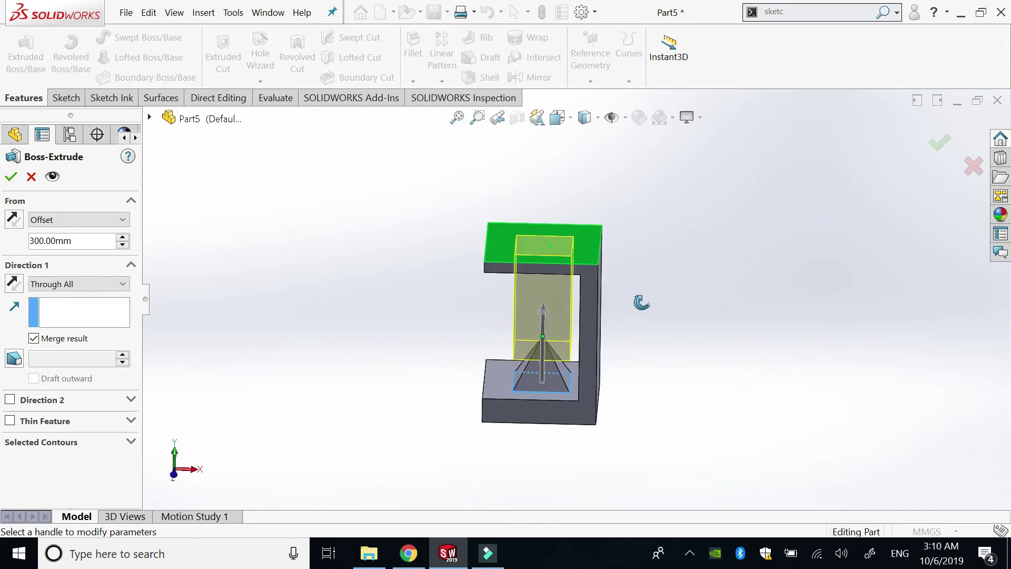
pyautogui.click(87, 287)
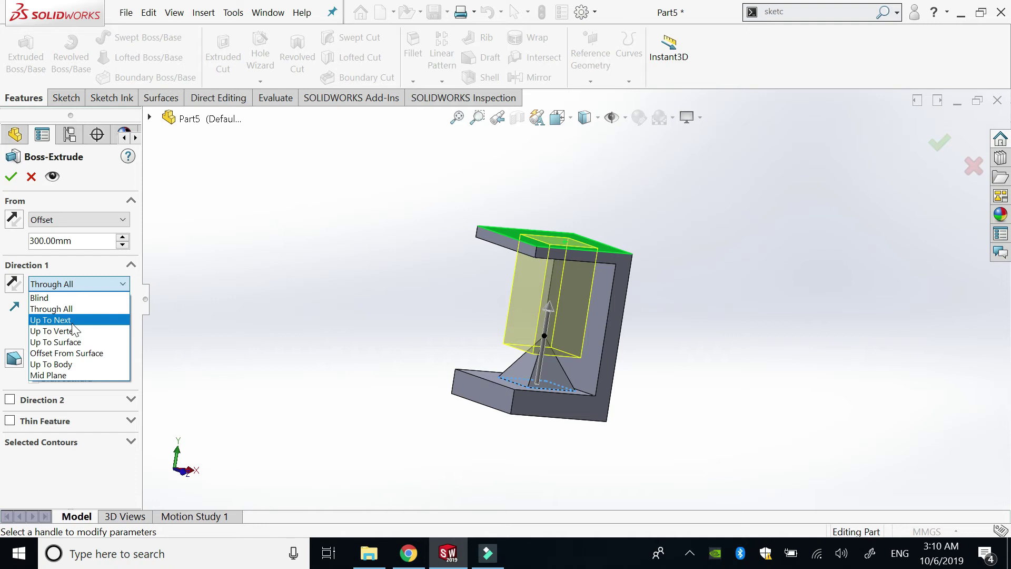
# Change the boss end condition to Up To Next and orbit to review the preview.
pyautogui.click(72, 325)
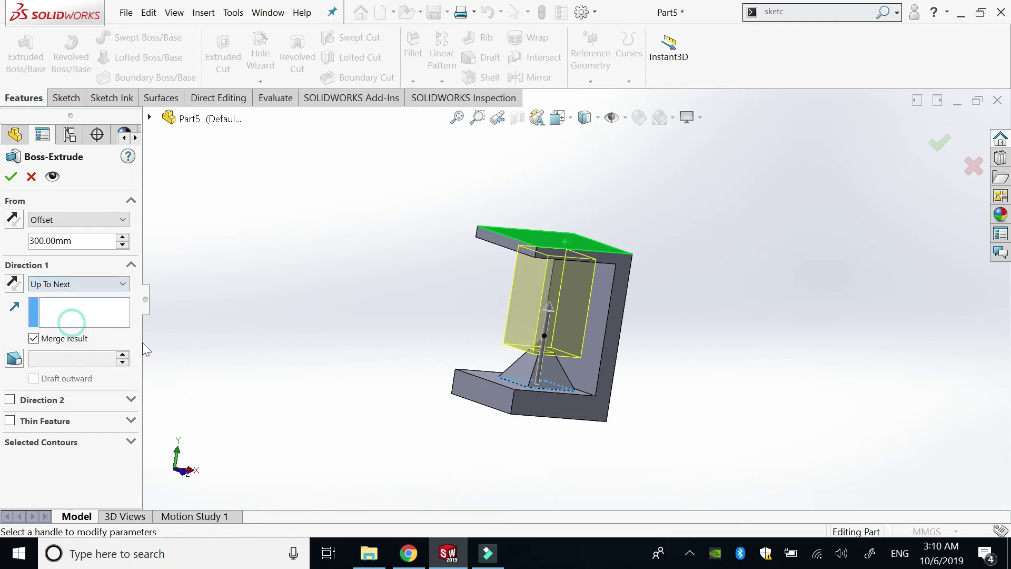
pyautogui.moveTo(326, 337)
pyautogui.mouseDown(button='middle')
pyautogui.moveTo(281, 339)
pyautogui.moveTo(333, 262)
pyautogui.mouseUp(button='middle')
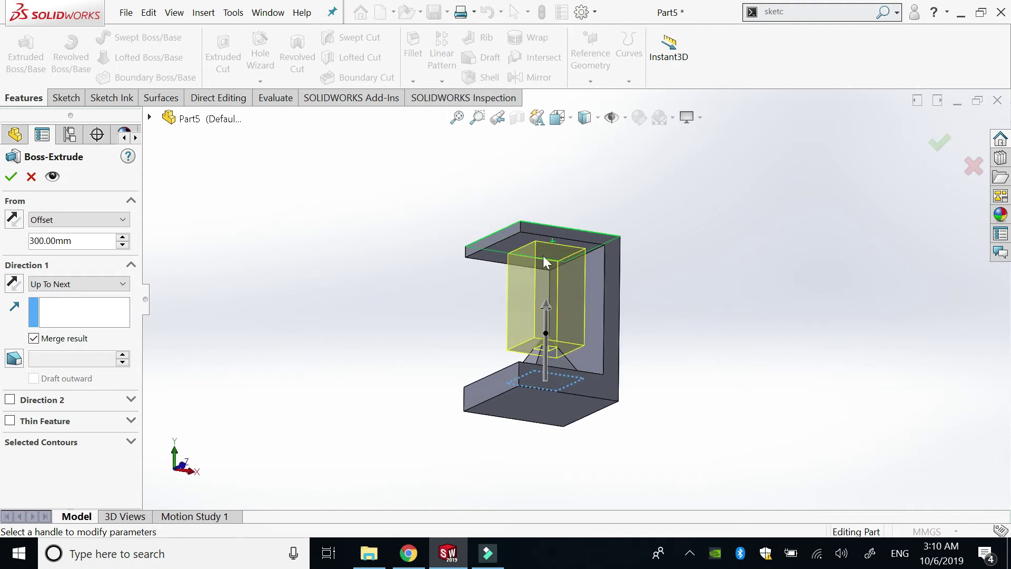
pyautogui.moveTo(428, 264)
pyautogui.mouseDown(button='middle')
pyautogui.moveTo(379, 339)
pyautogui.moveTo(380, 362)
pyautogui.moveTo(353, 368)
pyautogui.mouseUp(button='middle')
pyautogui.moveTo(413, 330)
pyautogui.mouseDown(button='middle')
pyautogui.moveTo(428, 368)
pyautogui.moveTo(454, 357)
pyautogui.mouseUp(button='middle')
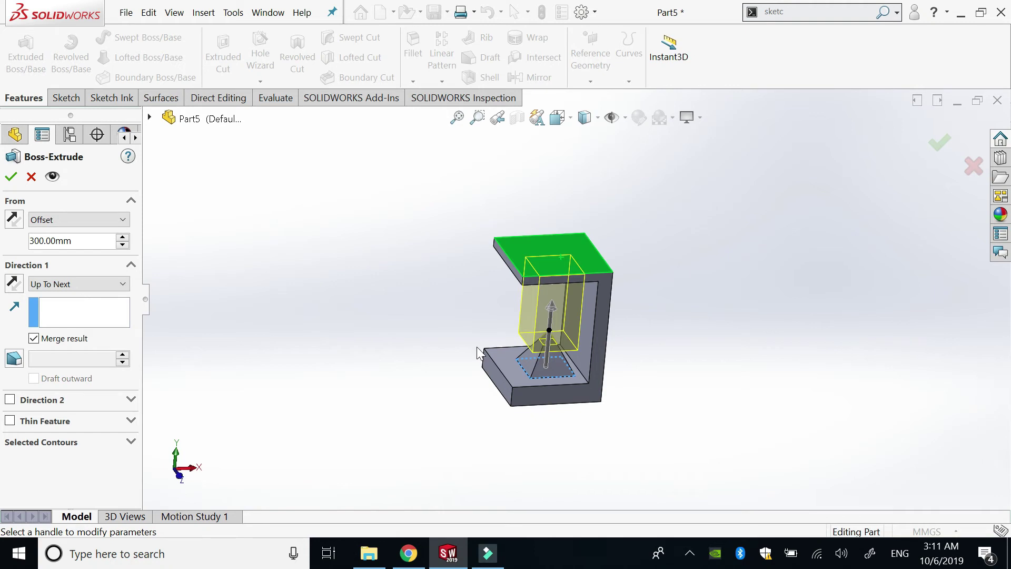
pyautogui.moveTo(469, 341); pyautogui.dragTo(470, 310, button='middle')
# End the boss Up To Vertex at the top-flange corner Vertex<2>.
pyautogui.click(81, 284)
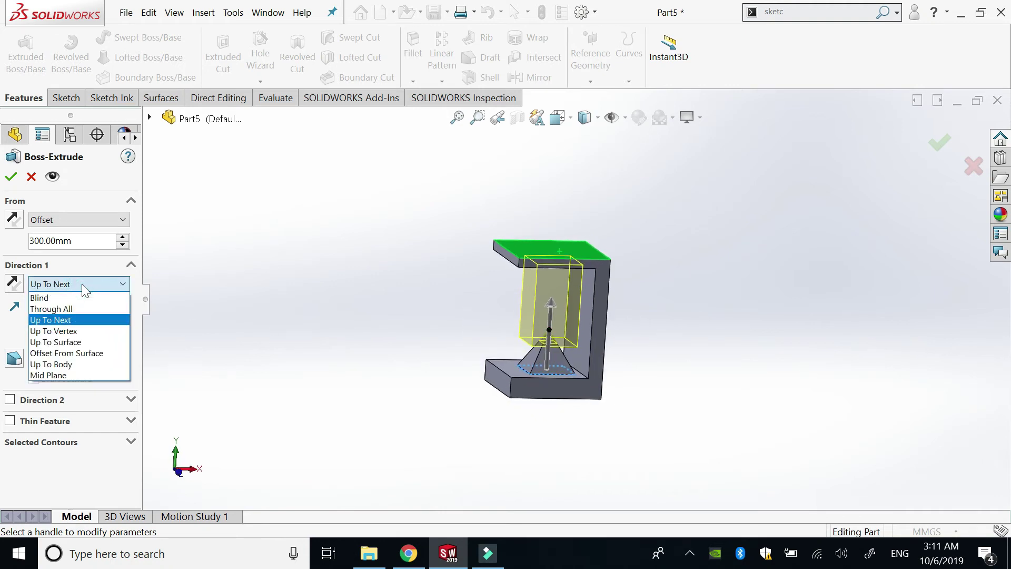
pyautogui.click(90, 330)
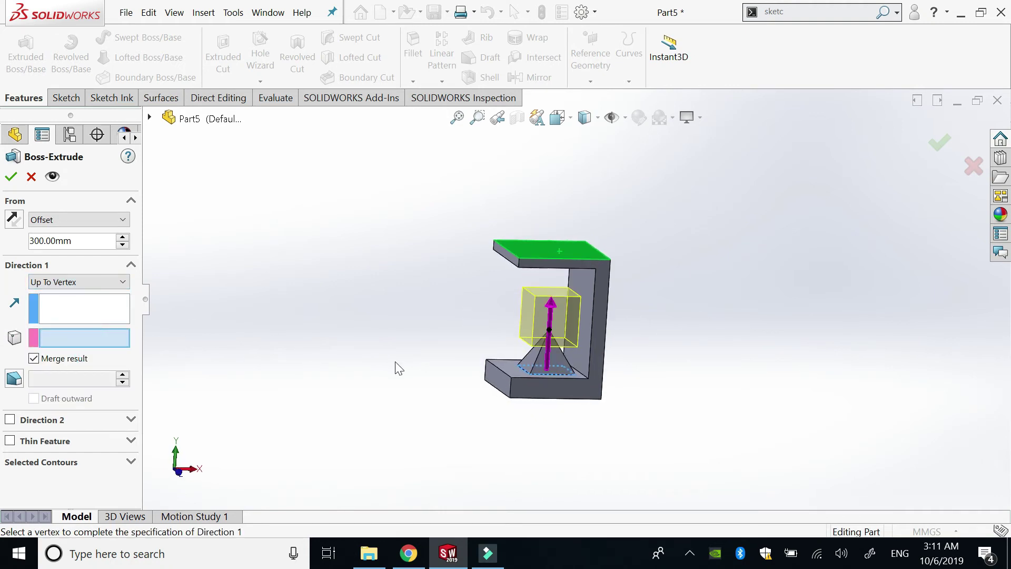
pyautogui.moveTo(459, 349); pyautogui.dragTo(493, 339, button='middle')
pyautogui.scroll(-5, 696, 258)
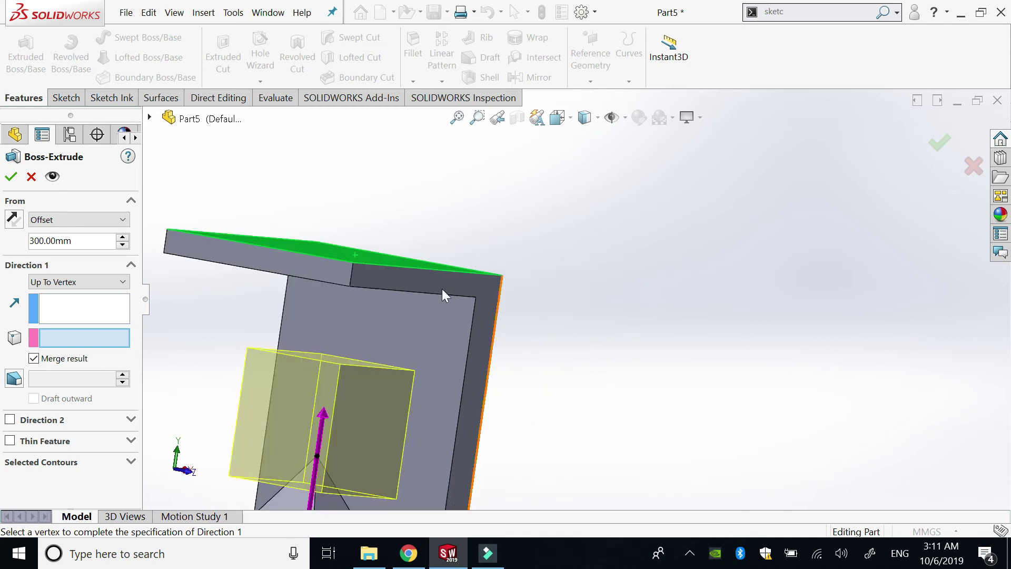
pyautogui.click(354, 263)
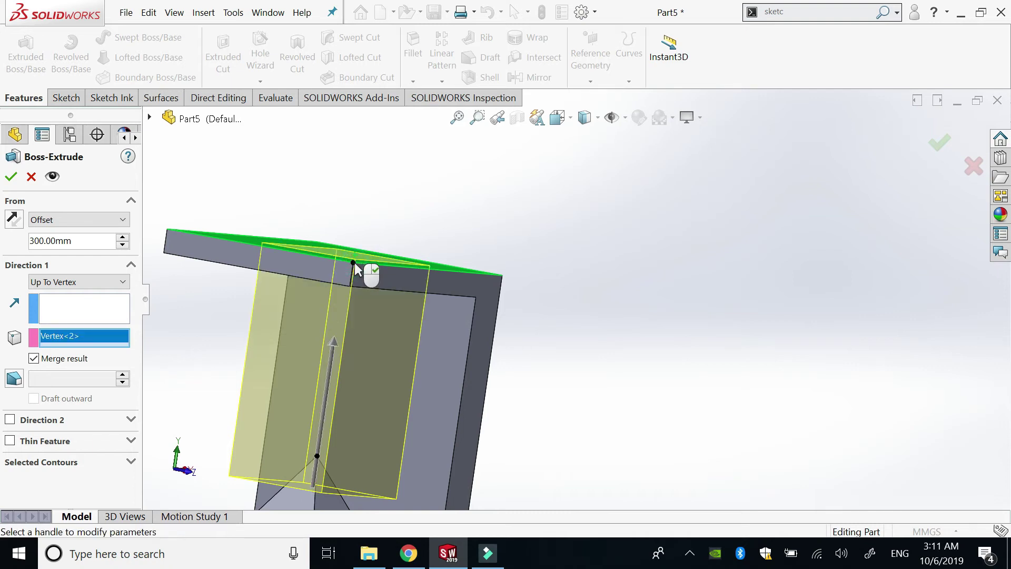
pyautogui.scroll(3, 651, 267)
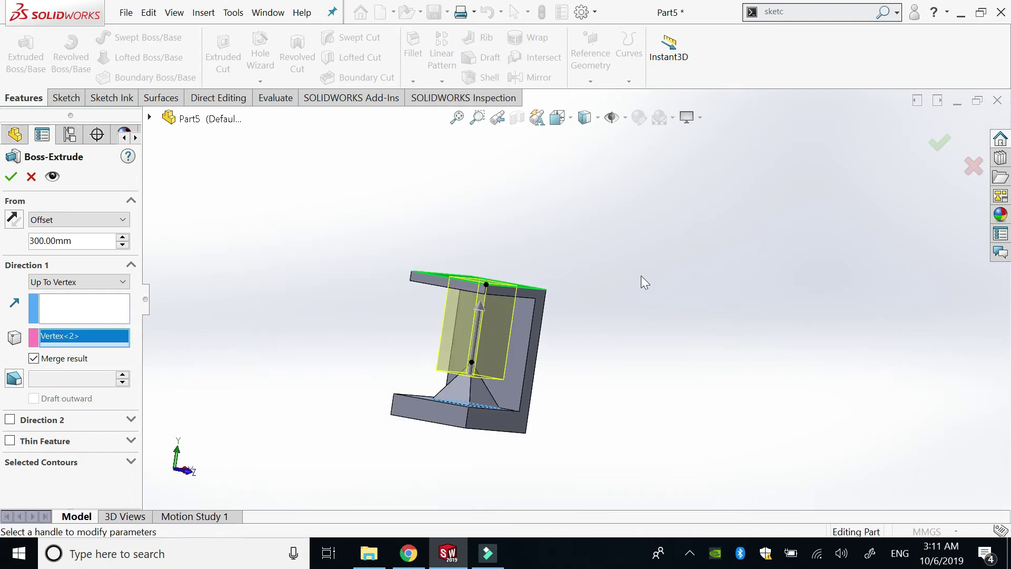
pyautogui.moveTo(641, 276); pyautogui.dragTo(599, 306, button='middle')
pyautogui.scroll(-2, 480, 359)
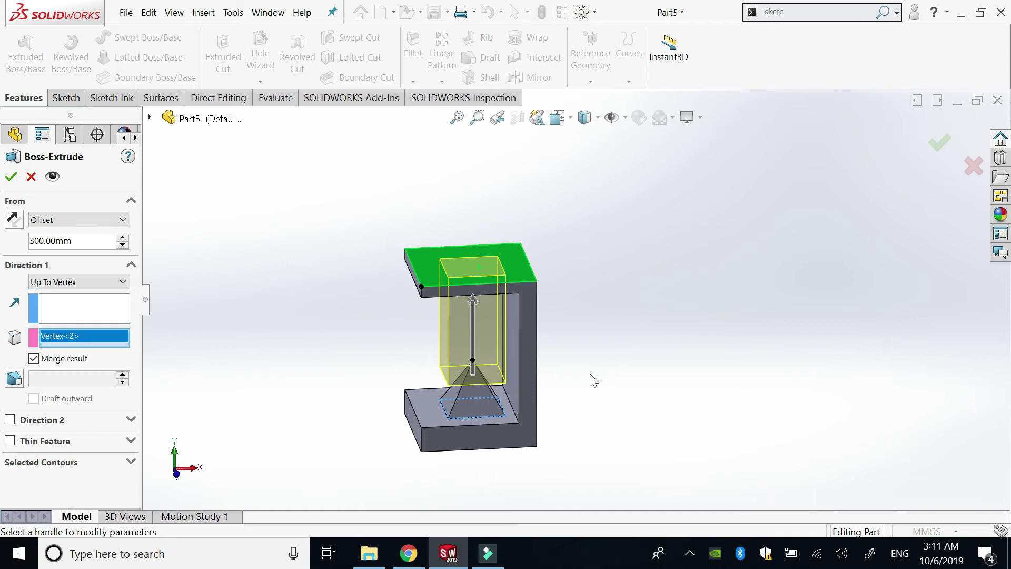
pyautogui.click(98, 285)
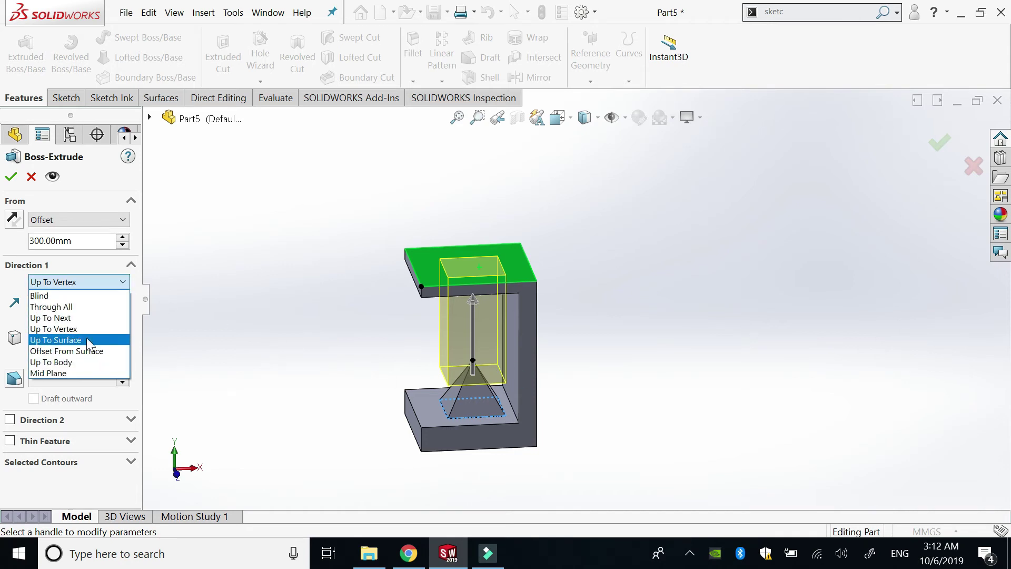
# Set the boss to end Up To Surface, trying the top face, then the overhang underside.
pyautogui.click(58, 340)
pyautogui.click(500, 272)
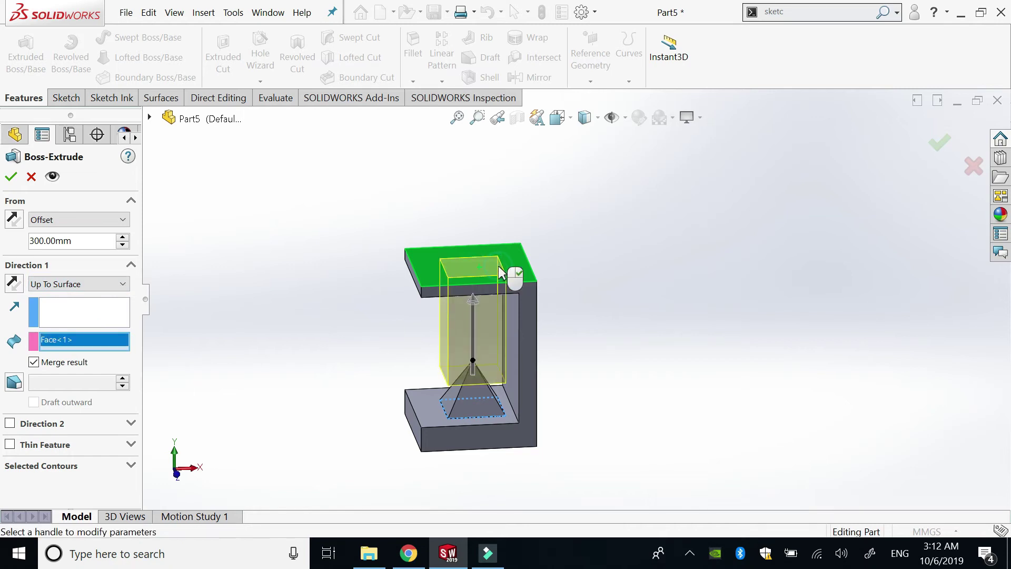
pyautogui.click(117, 285)
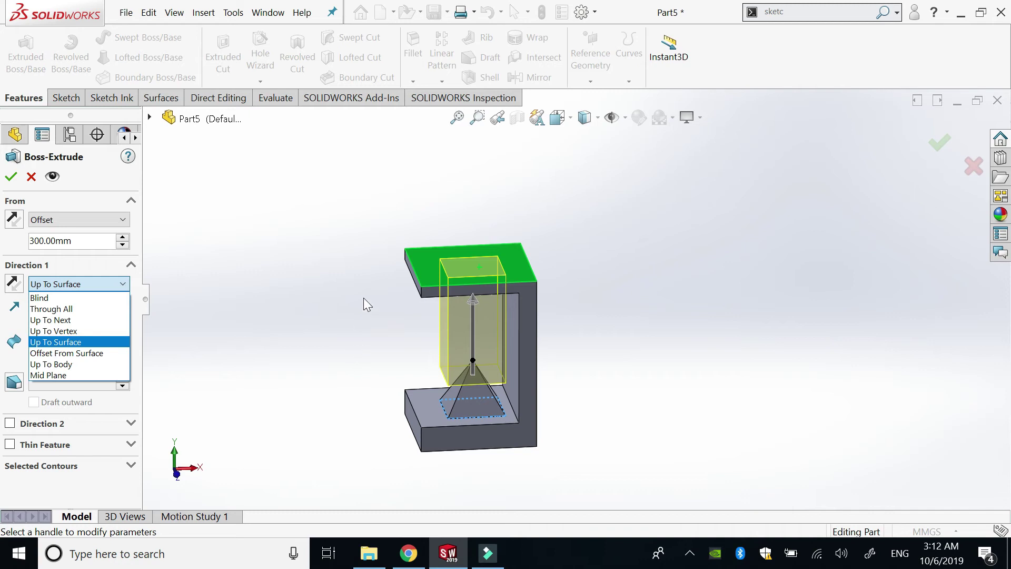
pyautogui.click(84, 283)
pyautogui.moveTo(337, 378)
pyautogui.mouseDown(button='middle')
pyautogui.moveTo(355, 298)
pyautogui.moveTo(416, 274)
pyautogui.mouseUp(button='middle')
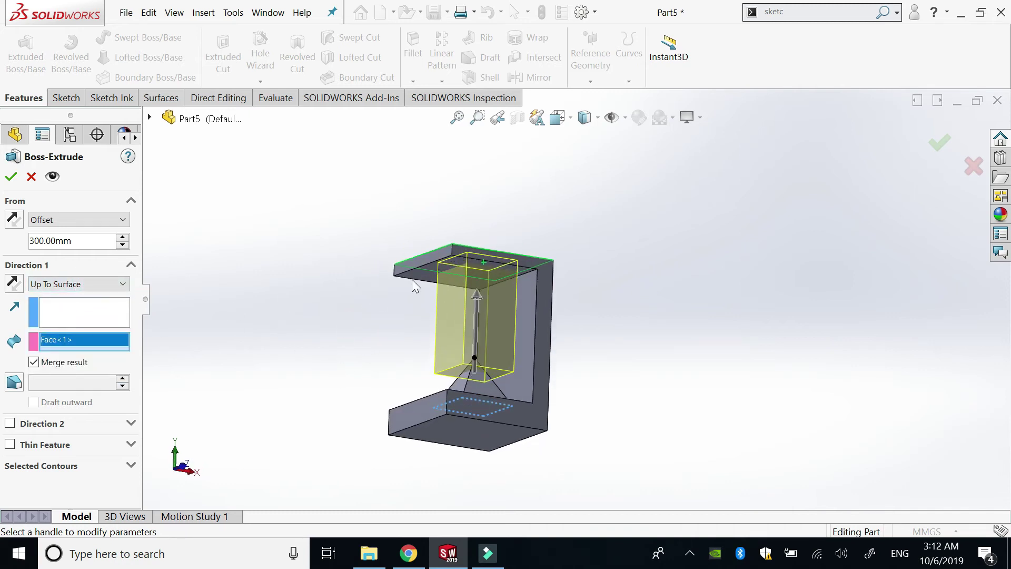
pyautogui.click(417, 274)
pyautogui.moveTo(355, 313)
pyautogui.mouseDown(button='middle')
pyautogui.moveTo(316, 366)
pyautogui.moveTo(339, 377)
pyautogui.mouseUp(button='middle')
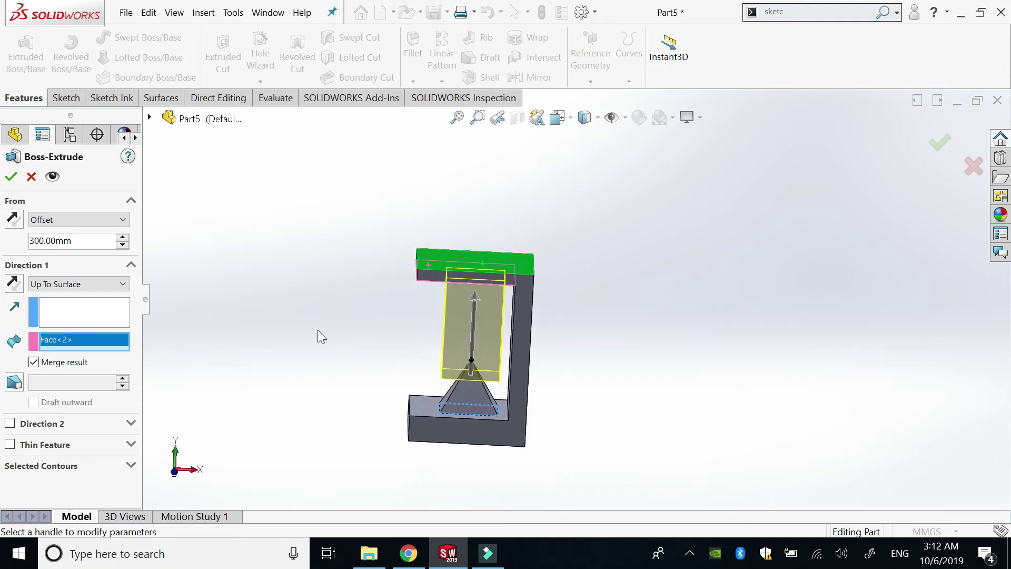
# Switch the end condition to Offset From Surface with a 30 mm offset.
pyautogui.click(91, 287)
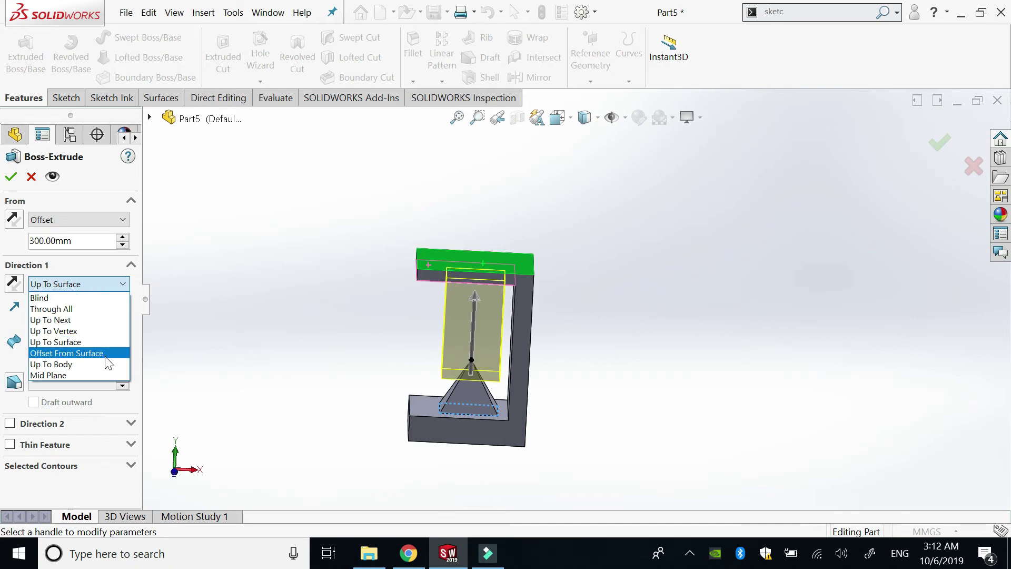
pyautogui.click(83, 351)
pyautogui.scroll(2, 387, 327)
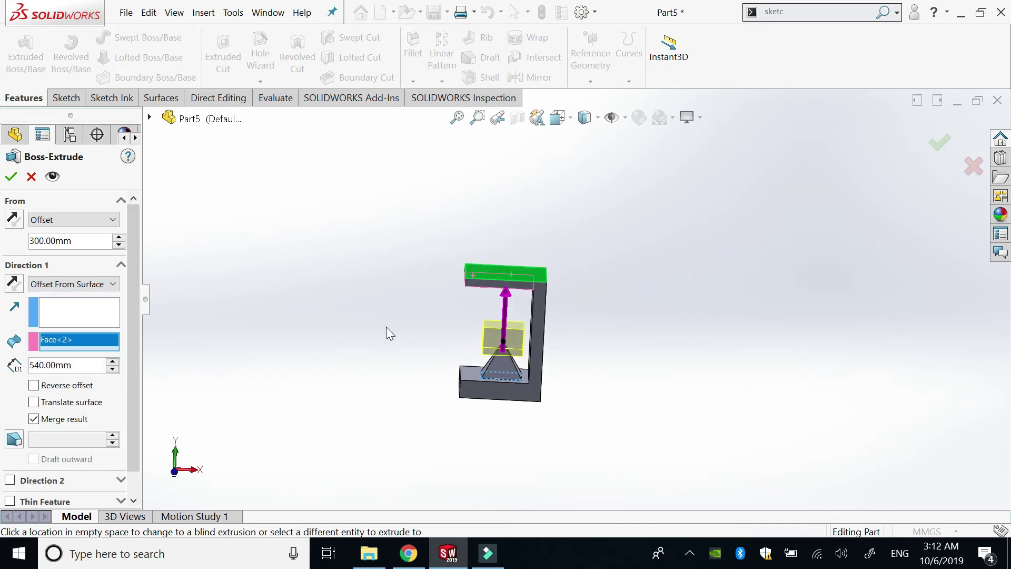
pyautogui.moveTo(386, 327); pyautogui.dragTo(472, 267, button='middle')
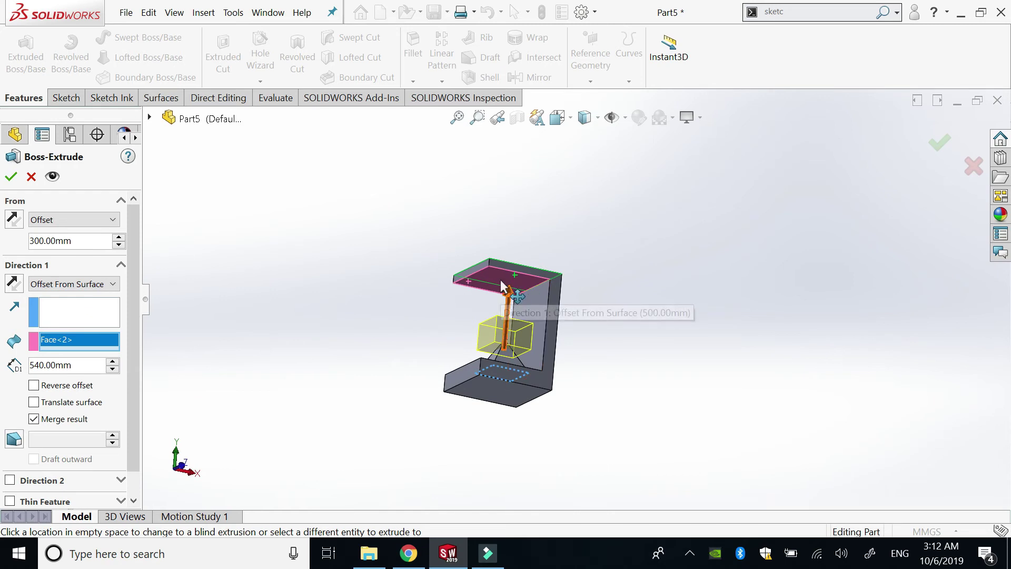
pyautogui.moveTo(382, 290); pyautogui.dragTo(366, 314, button='middle')
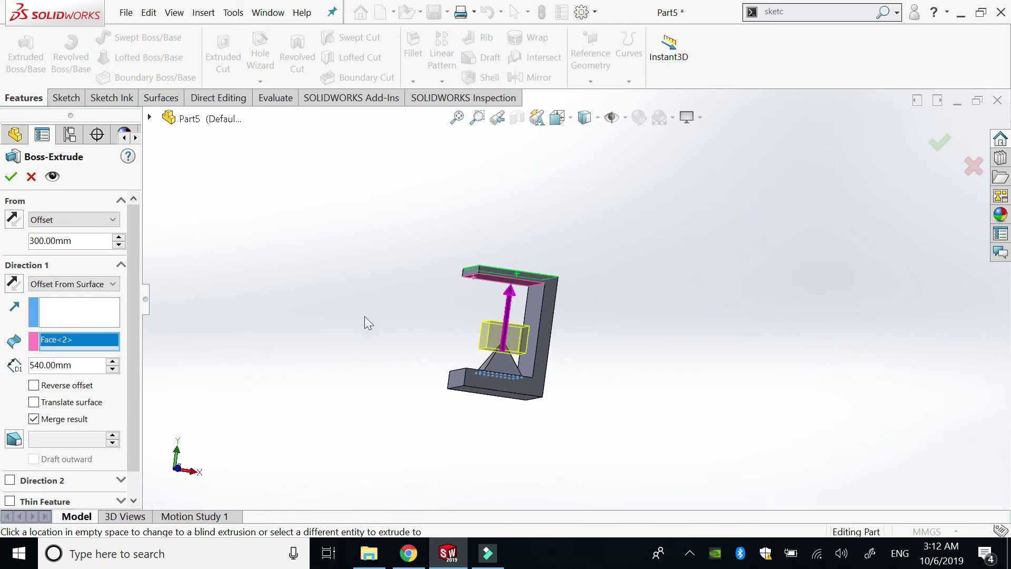
pyautogui.doubleClick(76, 366)
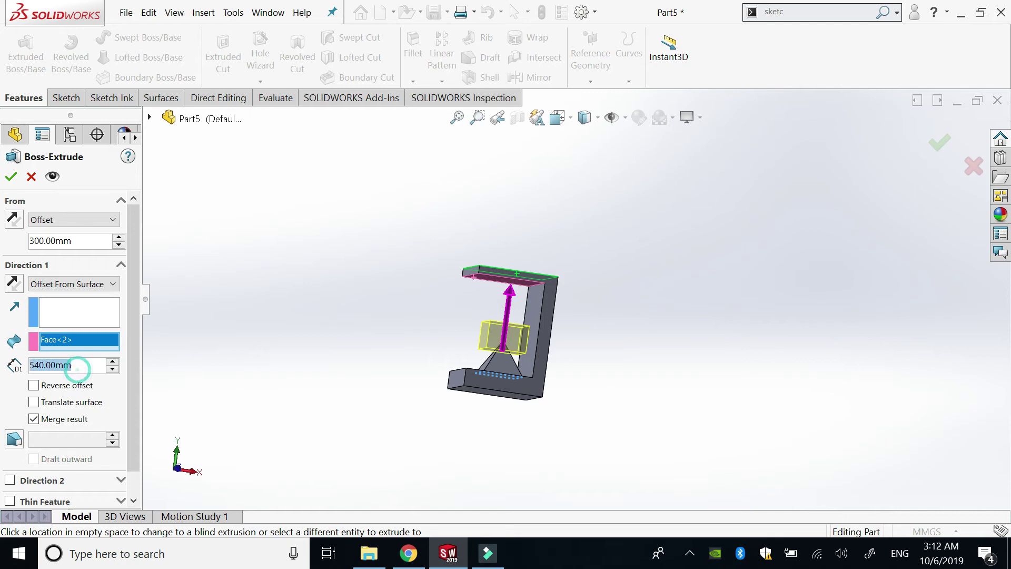
pyautogui.write('30')
pyautogui.press('Return')
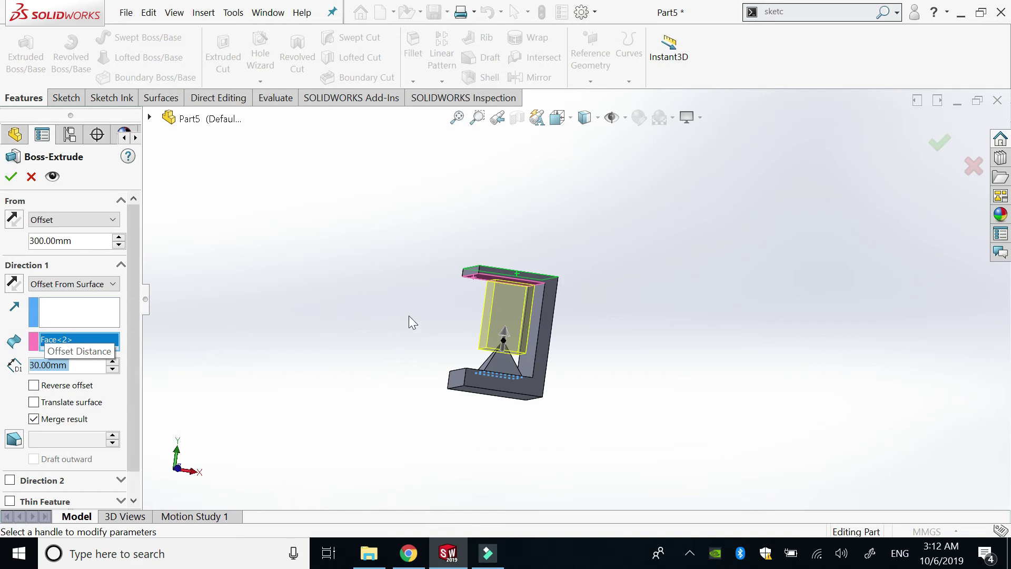
# Increase the surface offset to 100 mm and orbit to review the preview.
pyautogui.scroll(-3, 504, 303)
pyautogui.moveTo(503, 310); pyautogui.dragTo(505, 301, button='middle')
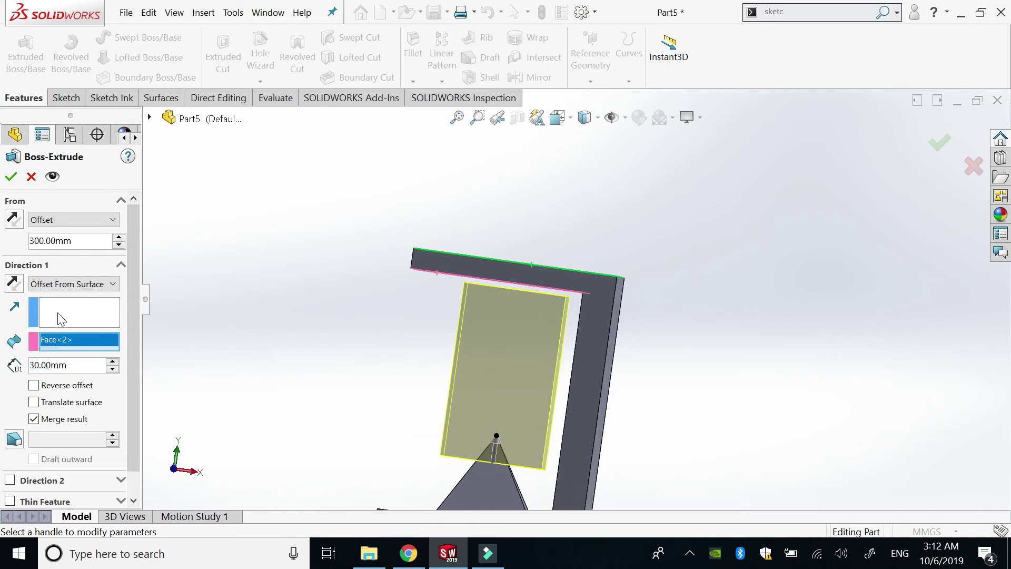
pyautogui.moveTo(73, 368); pyautogui.dragTo(23, 365)
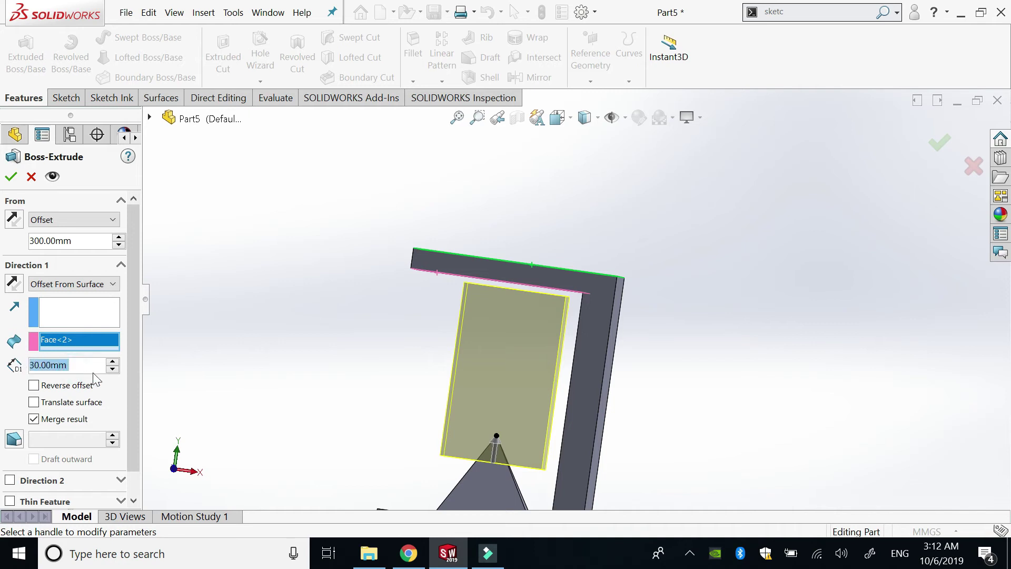
pyautogui.write('100')
pyautogui.press('Return')
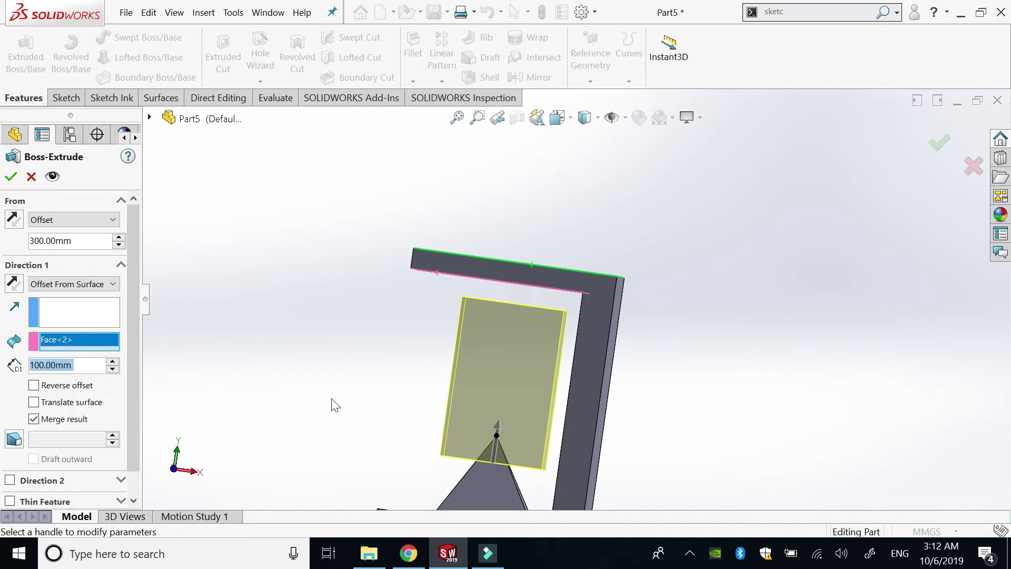
pyautogui.scroll(2, 330, 407)
pyautogui.moveTo(375, 332)
pyautogui.mouseDown(button='middle')
pyautogui.moveTo(407, 363)
pyautogui.moveTo(388, 349)
pyautogui.moveTo(418, 336)
pyautogui.mouseUp(button='middle')
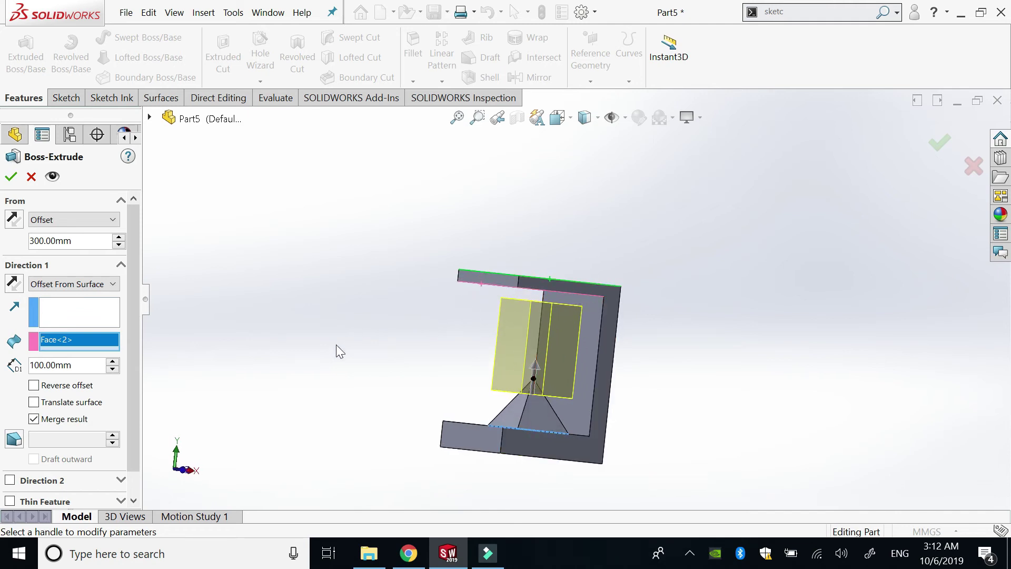
pyautogui.moveTo(128, 369); pyautogui.dragTo(131, 387)
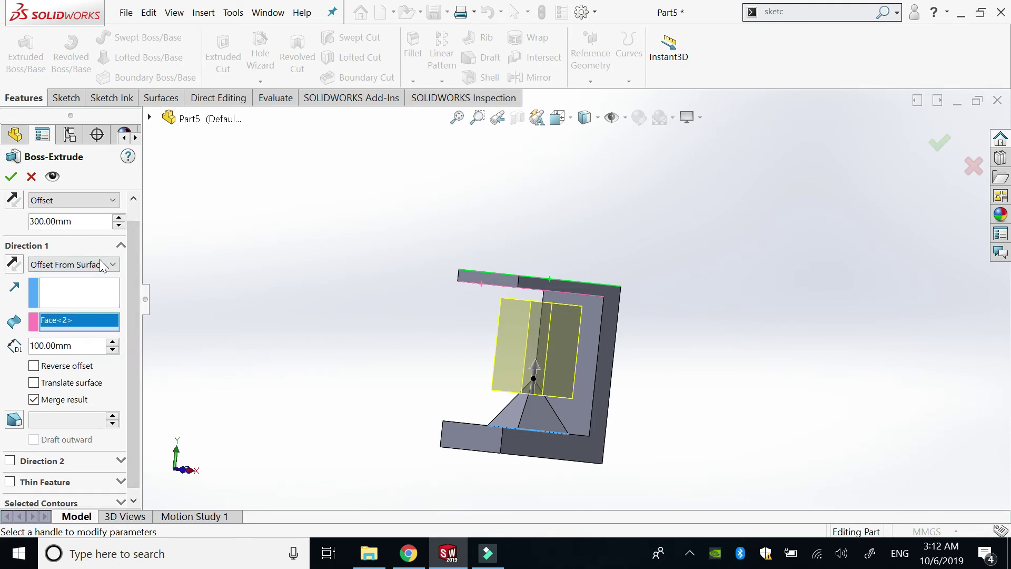
# Set the boss end condition to Up To Body, picking Boss-Extrude2 as the limit.
pyautogui.click(104, 264)
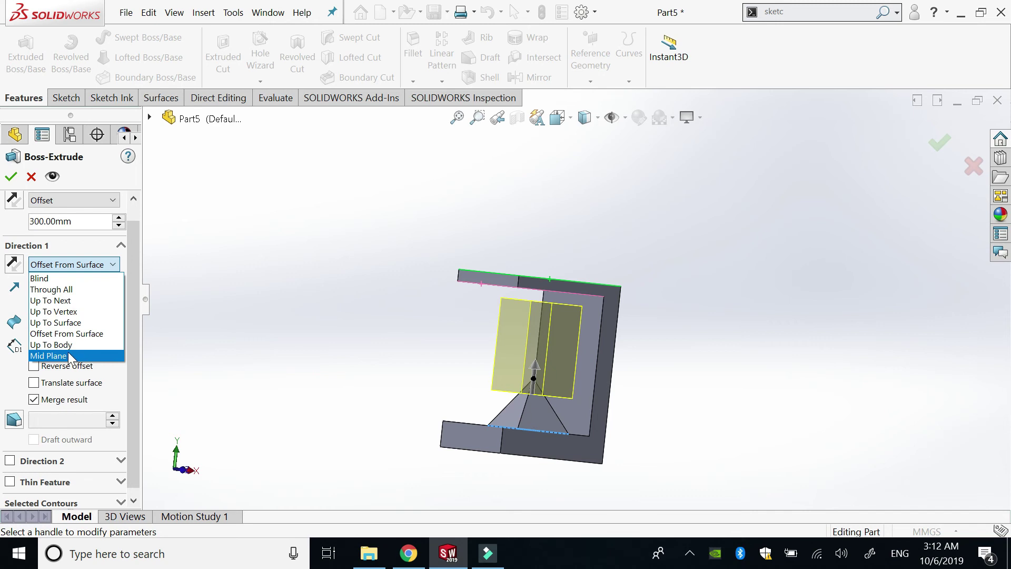
pyautogui.click(67, 345)
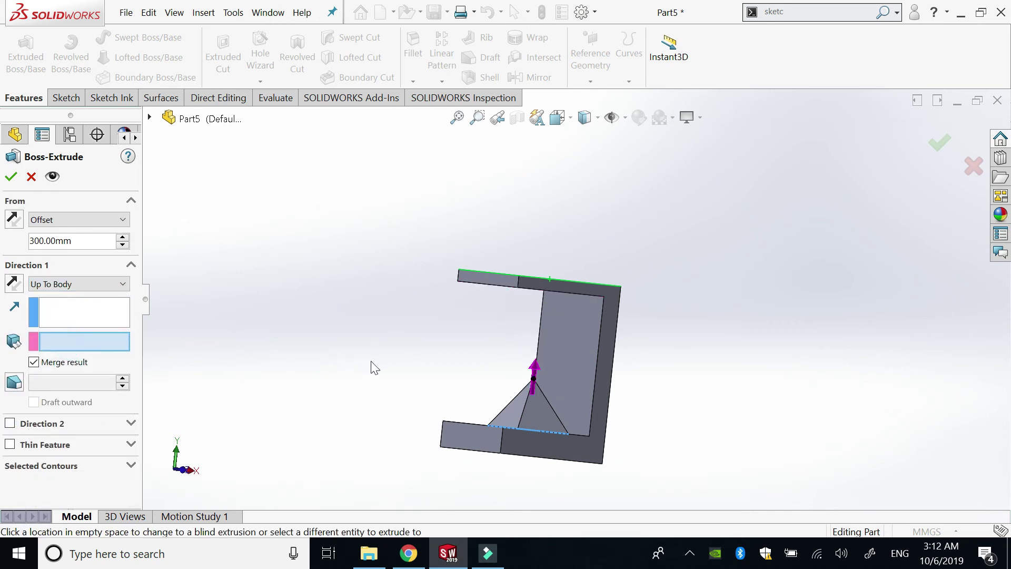
pyautogui.moveTo(370, 366); pyautogui.dragTo(379, 368, button='middle')
pyautogui.moveTo(391, 411); pyautogui.dragTo(392, 450, button='middle')
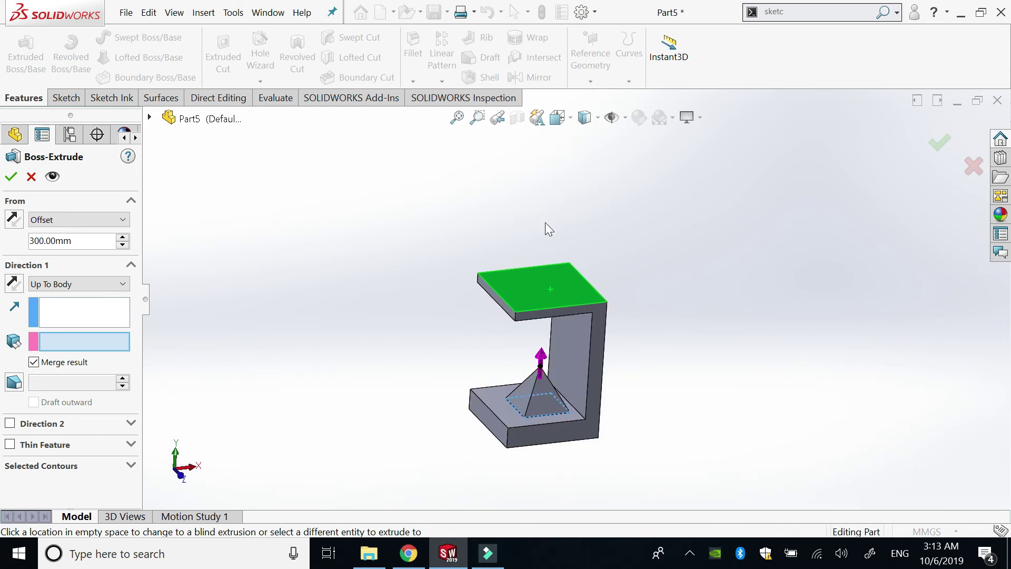
pyautogui.moveTo(389, 347); pyautogui.dragTo(373, 239, button='middle')
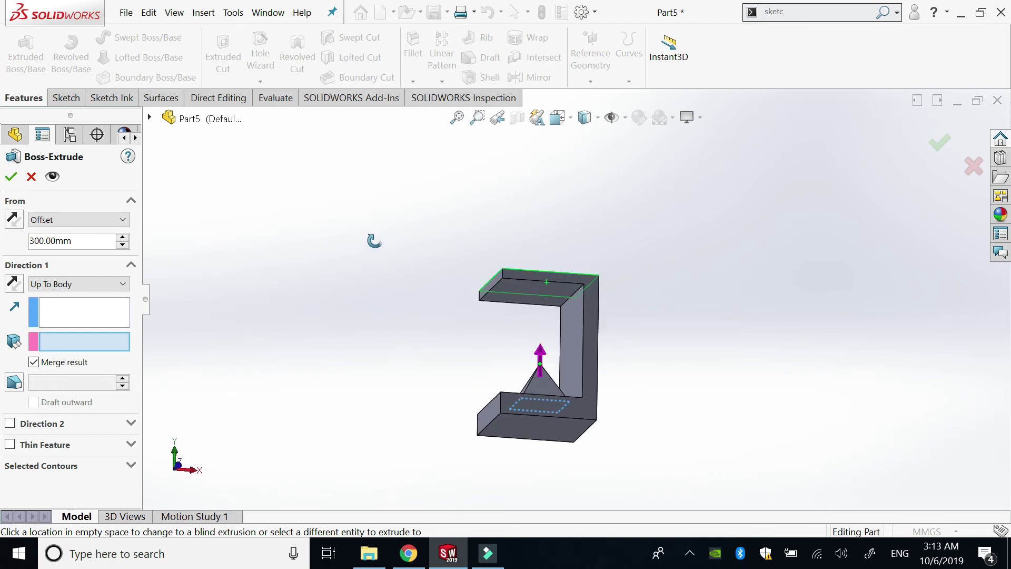
pyautogui.click(537, 287)
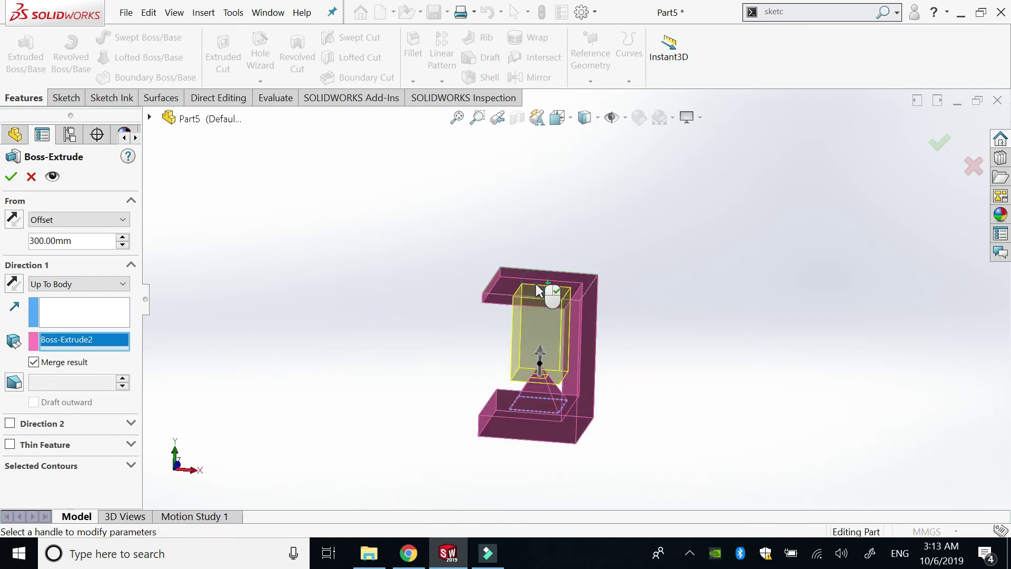
pyautogui.moveTo(371, 328); pyautogui.dragTo(380, 384, button='middle')
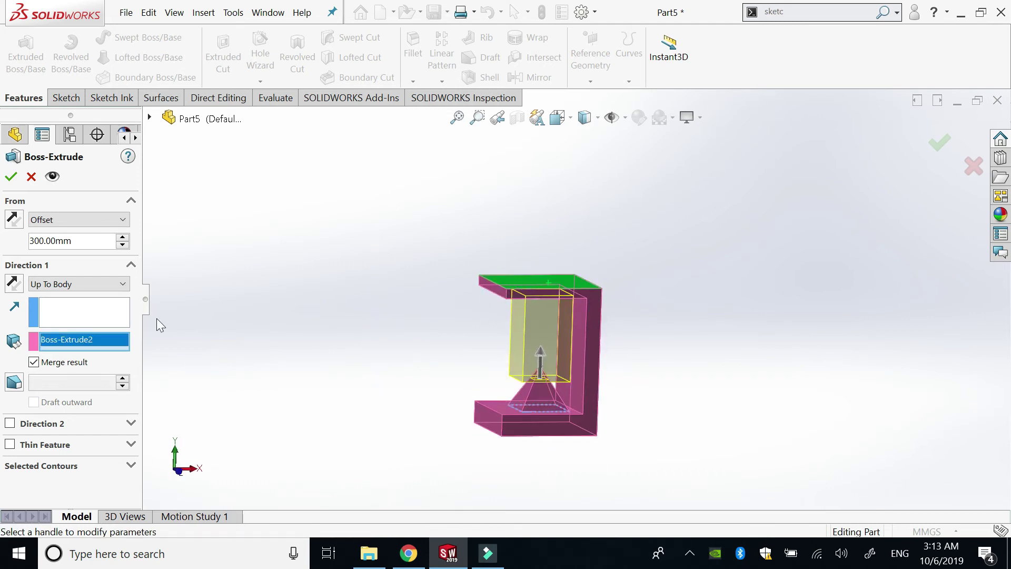
# Switch the end condition to Mid Plane with a 500 mm depth centred on the offset.
pyautogui.click(100, 288)
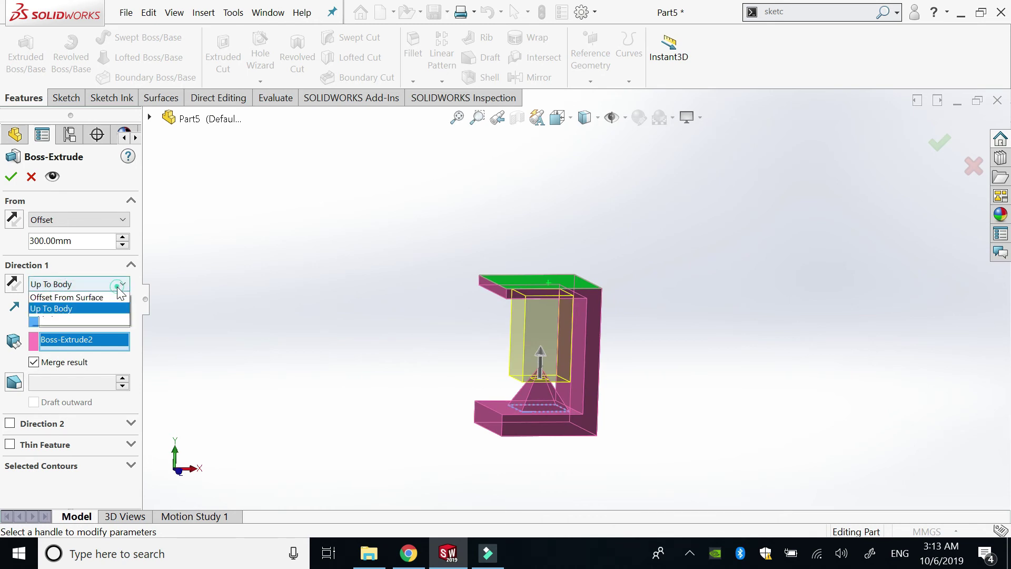
pyautogui.click(93, 377)
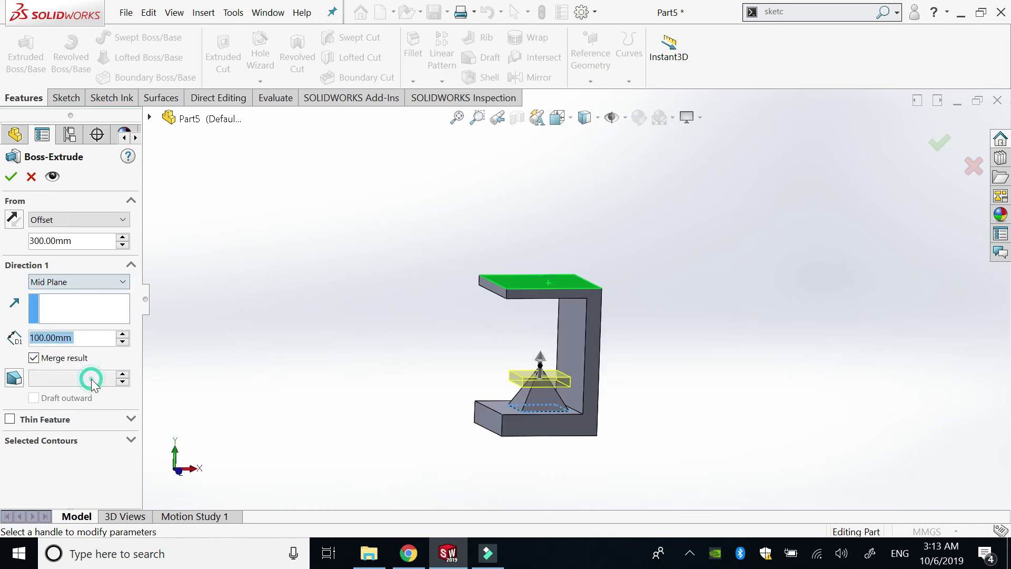
pyautogui.scroll(-3, 554, 371)
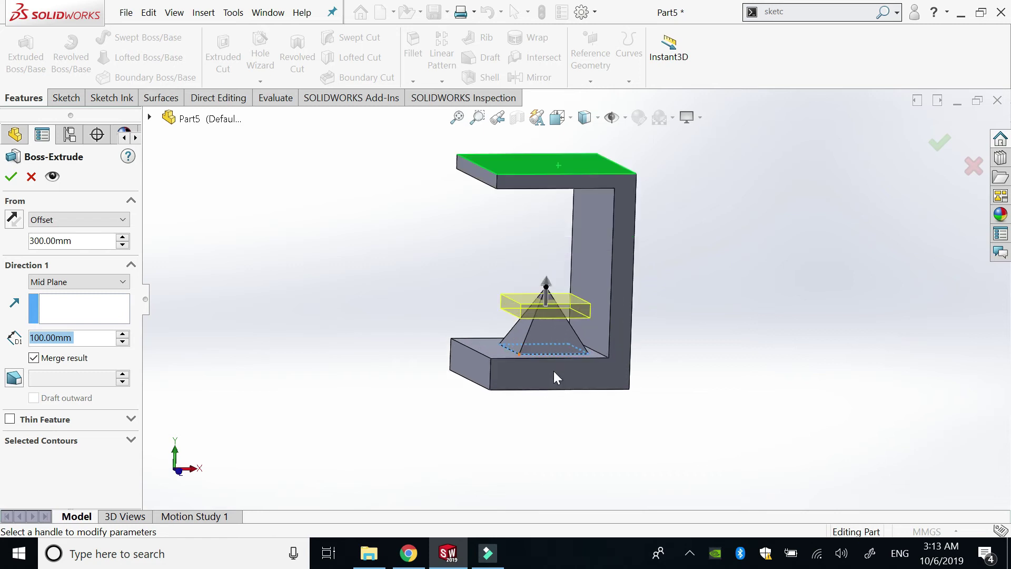
pyautogui.scroll(-4, 536, 299)
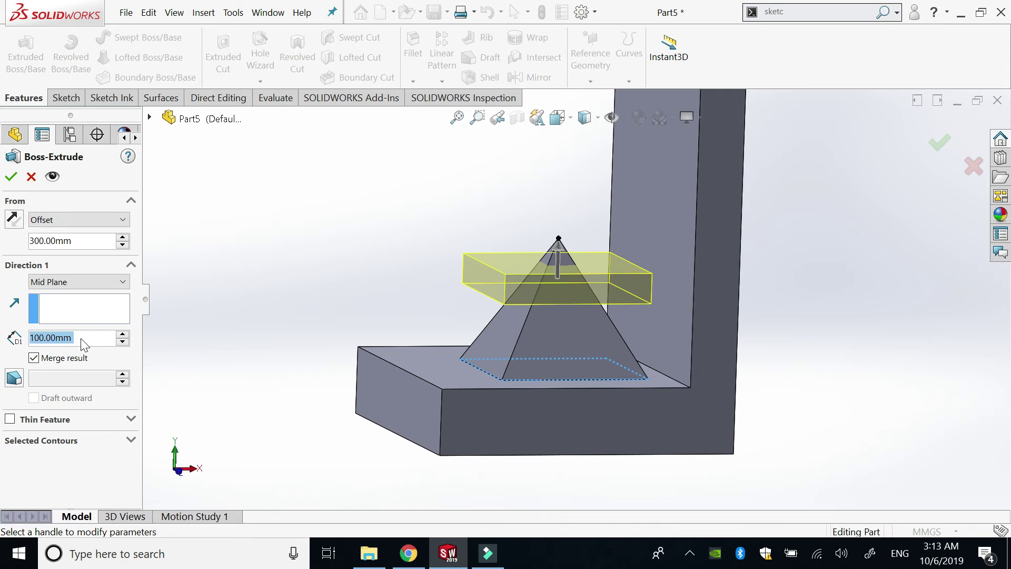
pyautogui.write('500')
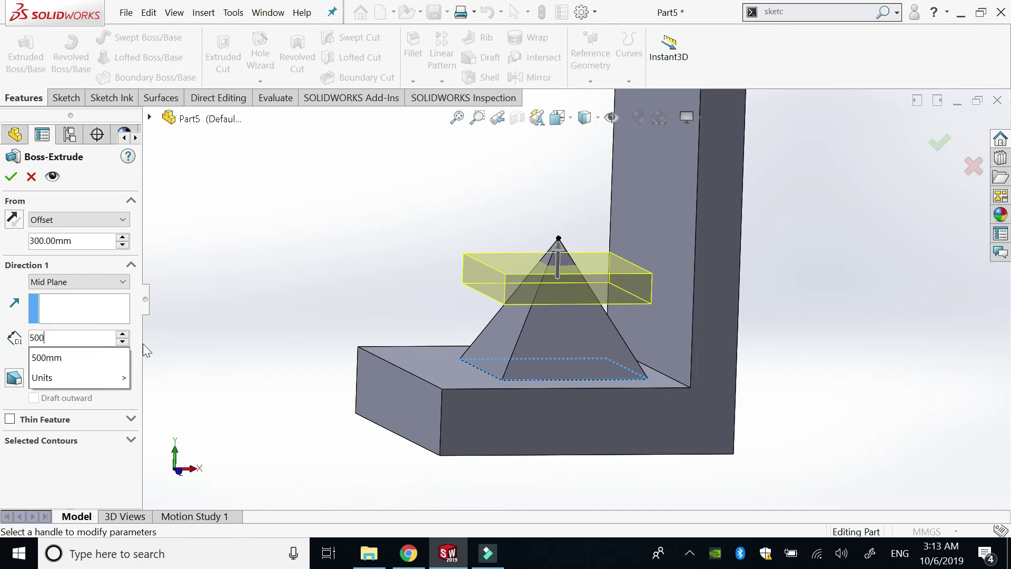
pyautogui.click(181, 347)
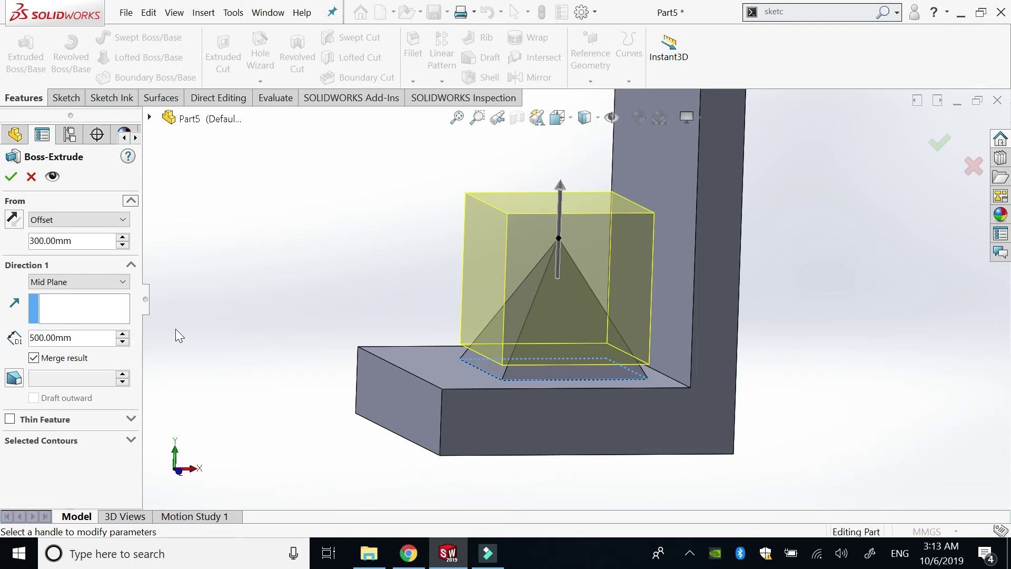
pyautogui.click(124, 282)
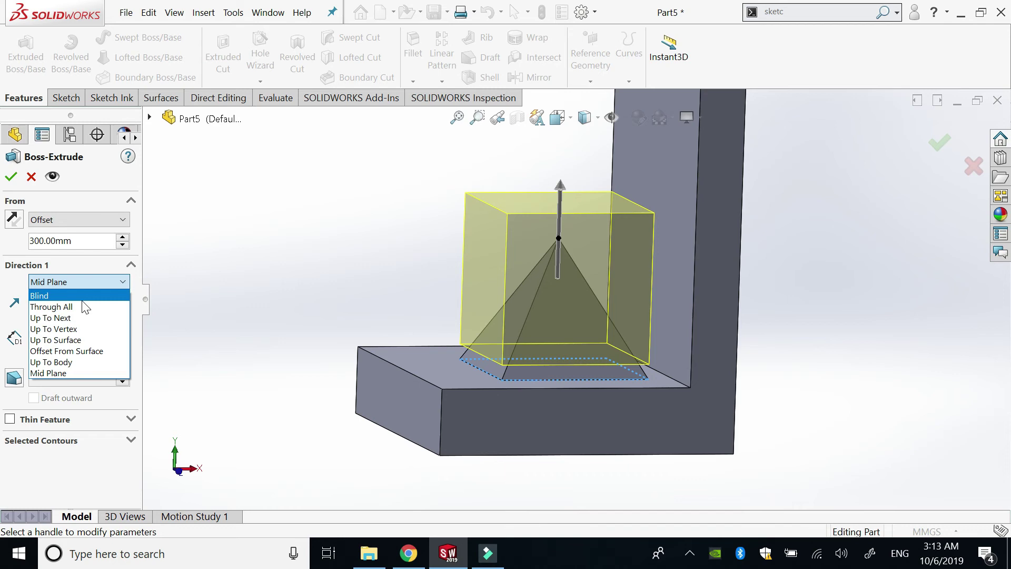
# Create Boss-Extrude3 as a 500 mm Blind box with Merge result unchecked.
pyautogui.click(79, 295)
pyautogui.scroll(3, 310, 390)
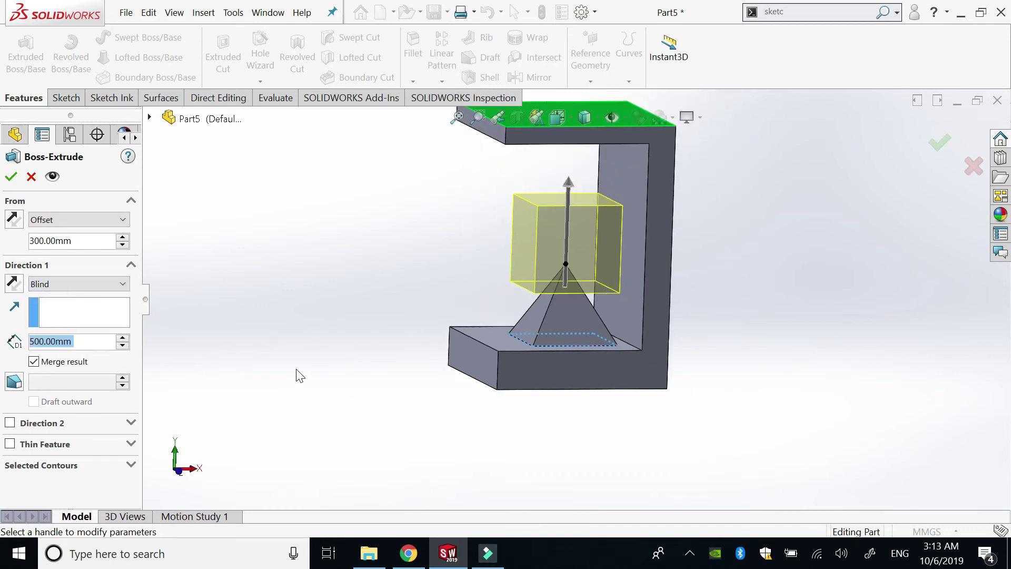
pyautogui.moveTo(649, 250); pyautogui.dragTo(538, 288, button='middle')
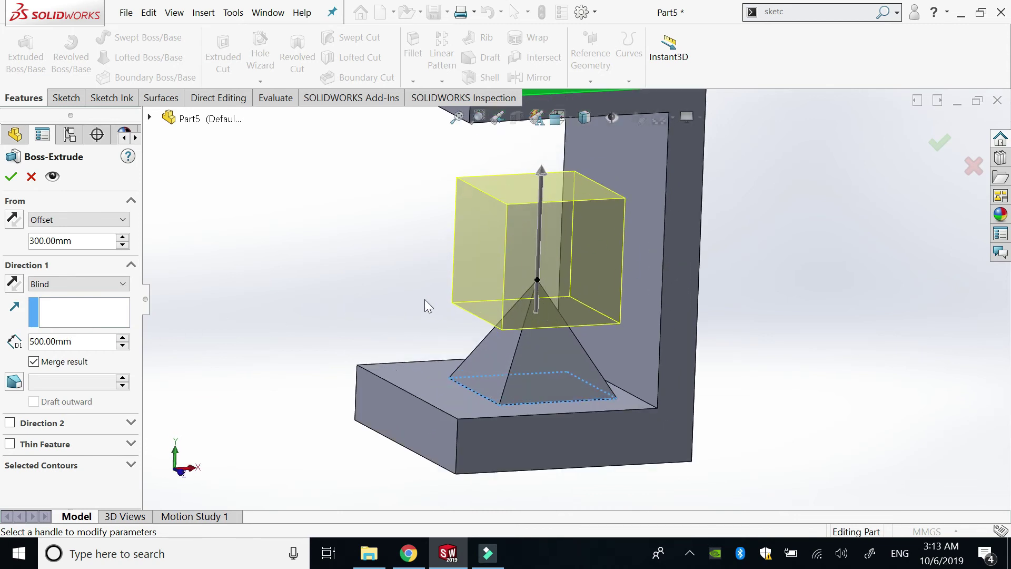
pyautogui.doubleClick(79, 240)
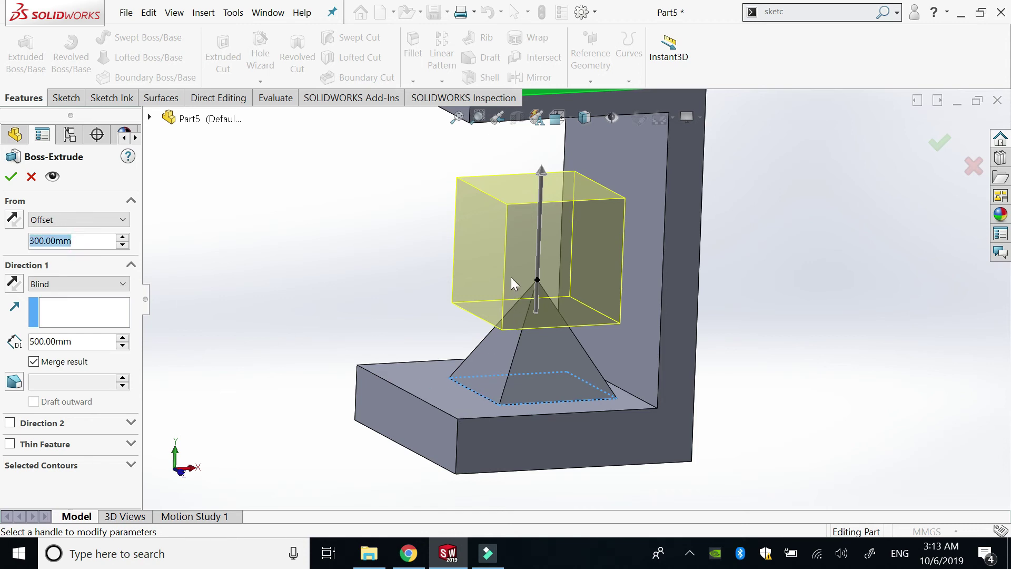
pyautogui.click(259, 361)
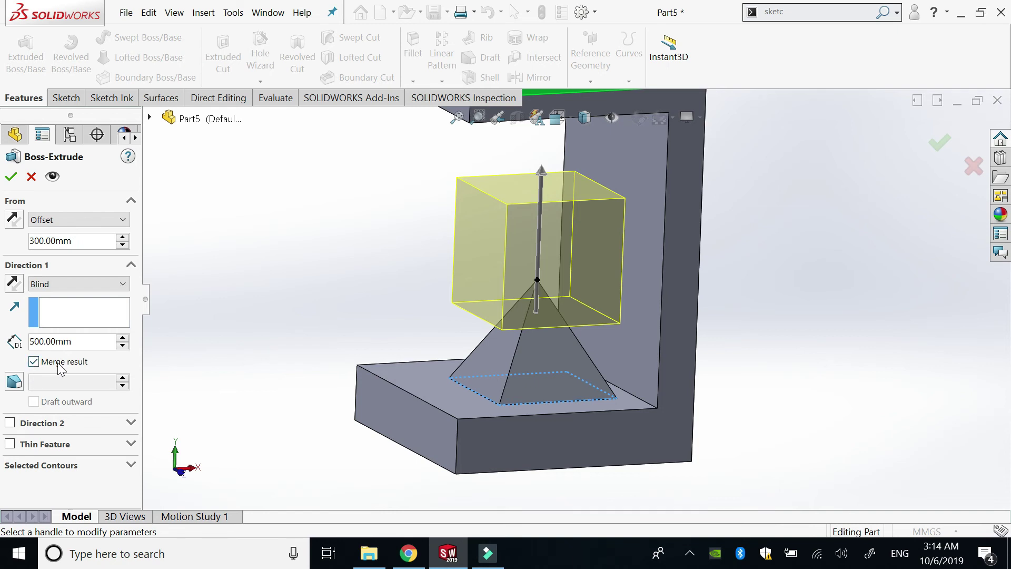
pyautogui.click(33, 363)
pyautogui.click(8, 179)
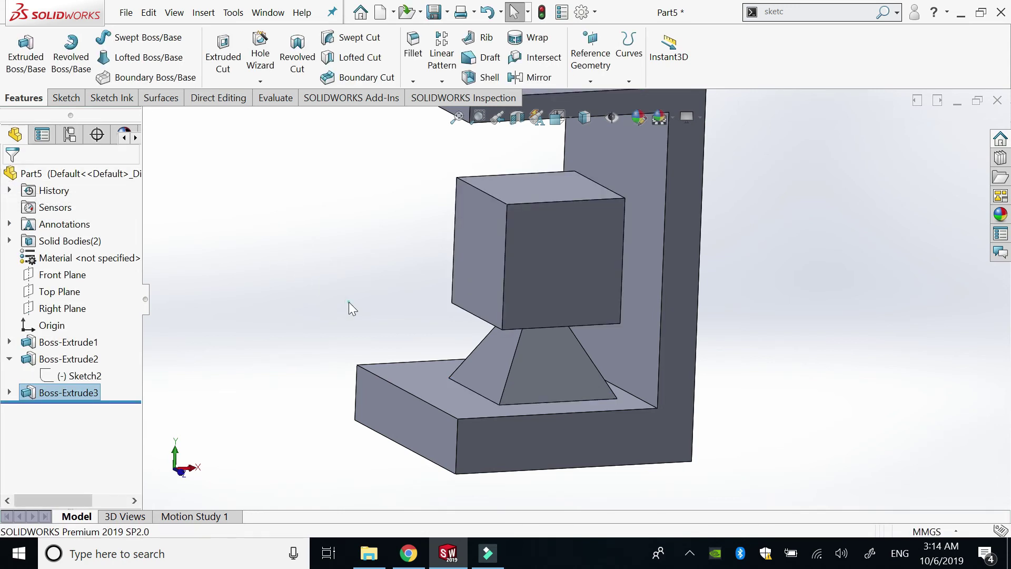
pyautogui.scroll(4, 632, 295)
pyautogui.click(570, 270)
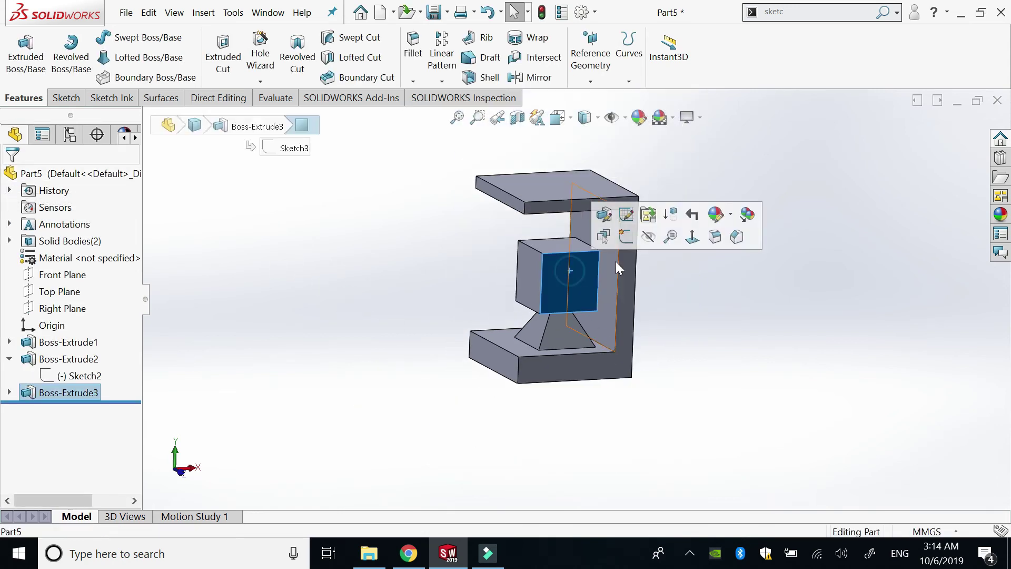
pyautogui.click(691, 315)
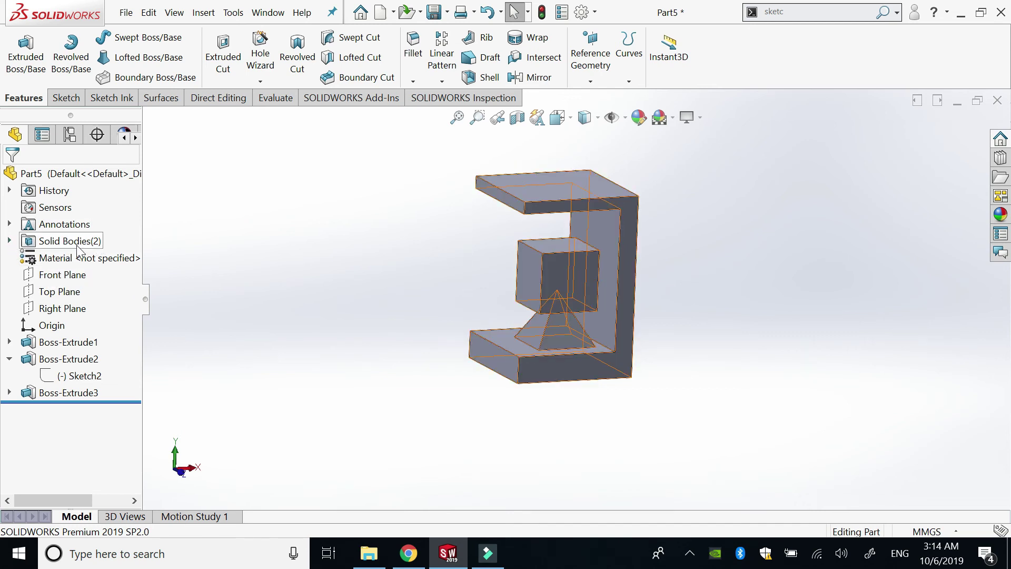
pyautogui.click(10, 241)
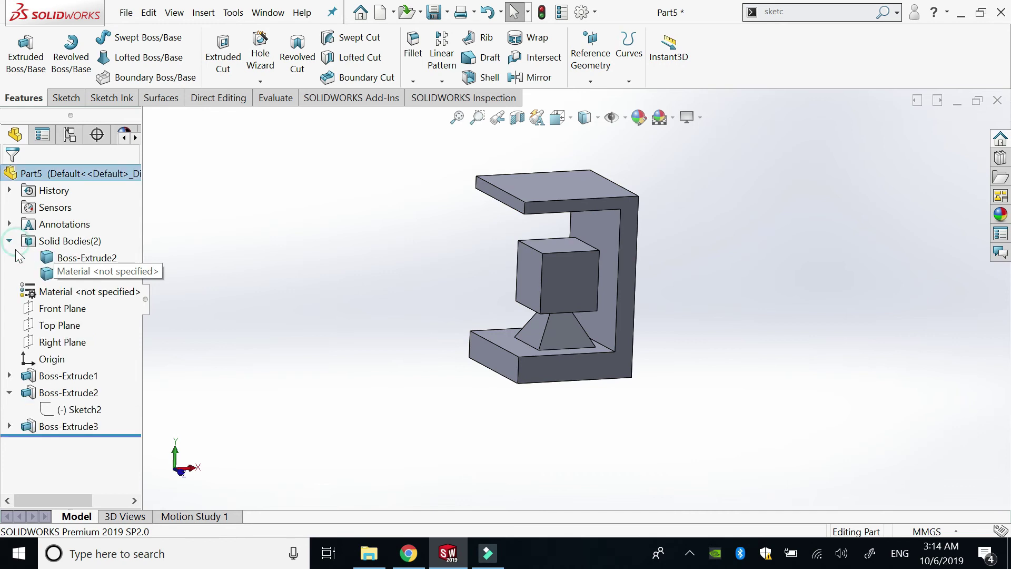
pyautogui.click(92, 258)
pyautogui.click(94, 275)
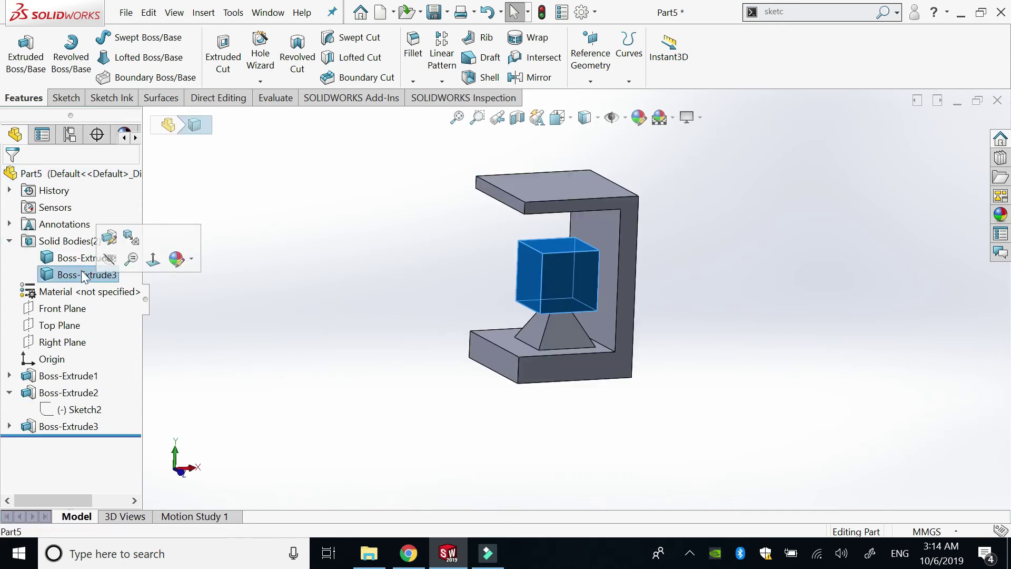
pyautogui.click(76, 261)
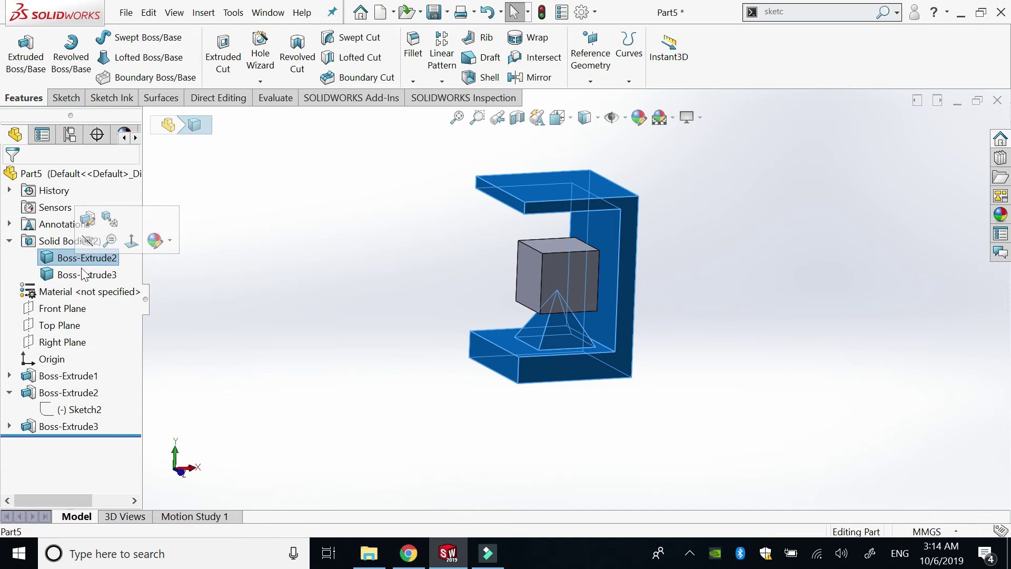
pyautogui.click(82, 275)
pyautogui.click(280, 297)
pyautogui.click(57, 426)
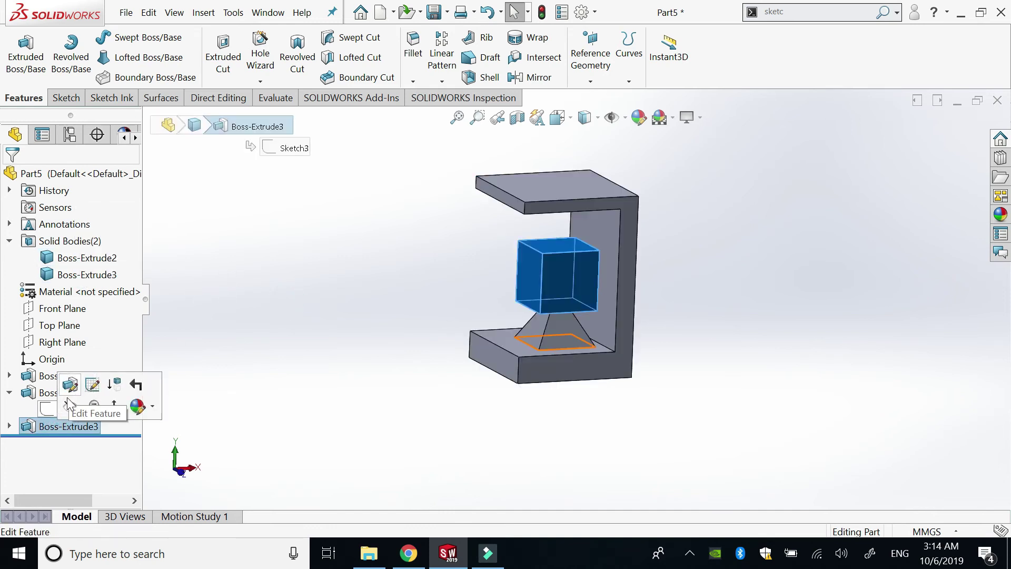
# Edit Boss-Extrude3 to turn on Merge result, leaving one solid body.
pyautogui.click(215, 438)
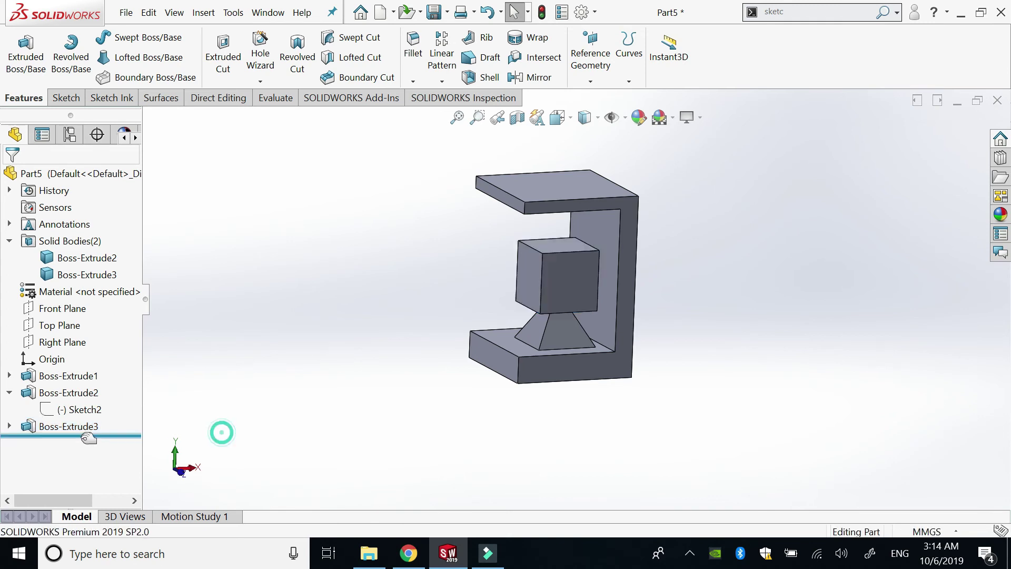
pyautogui.click(38, 428)
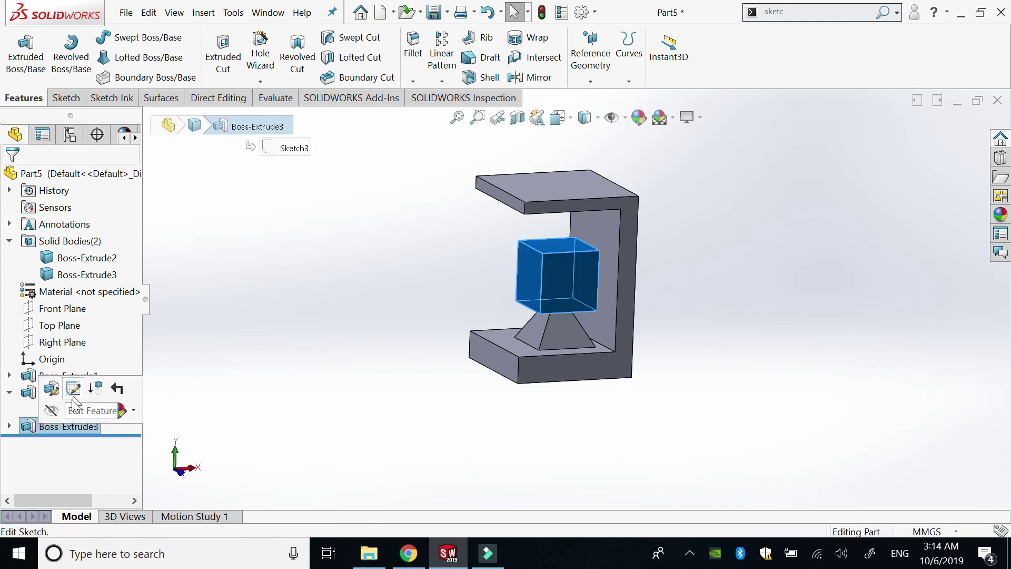
pyautogui.click(50, 389)
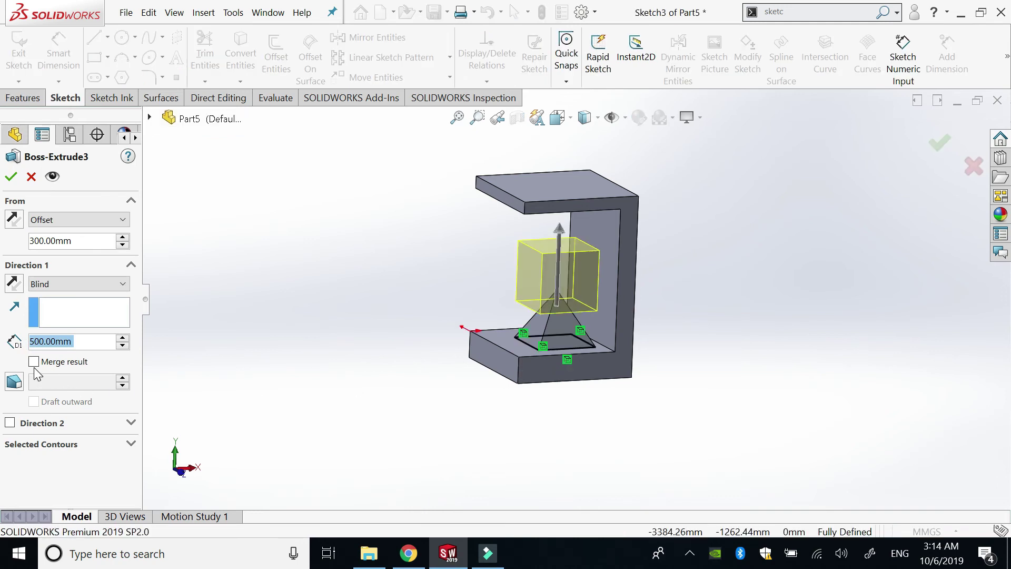
pyautogui.click(33, 362)
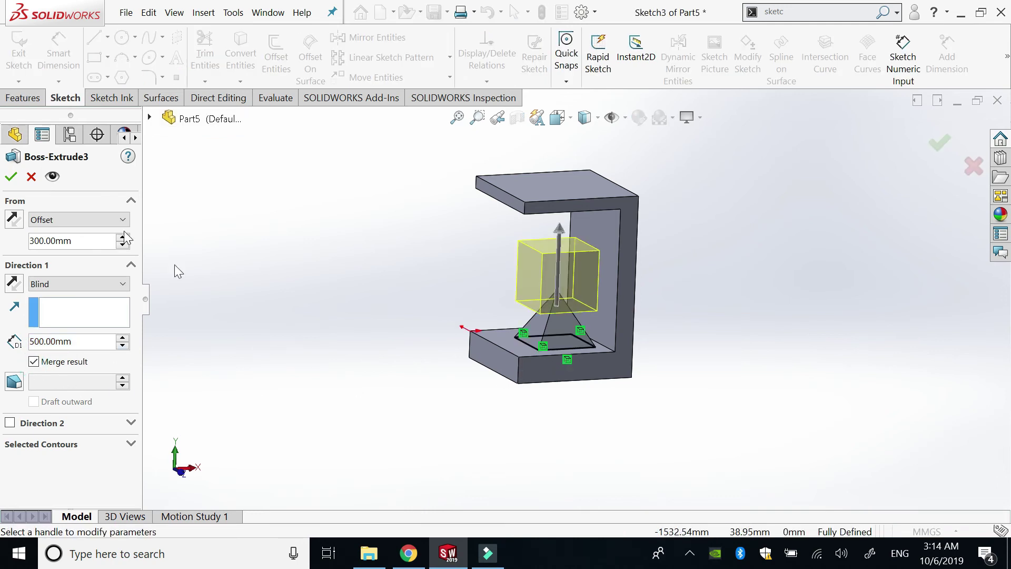
pyautogui.click(11, 176)
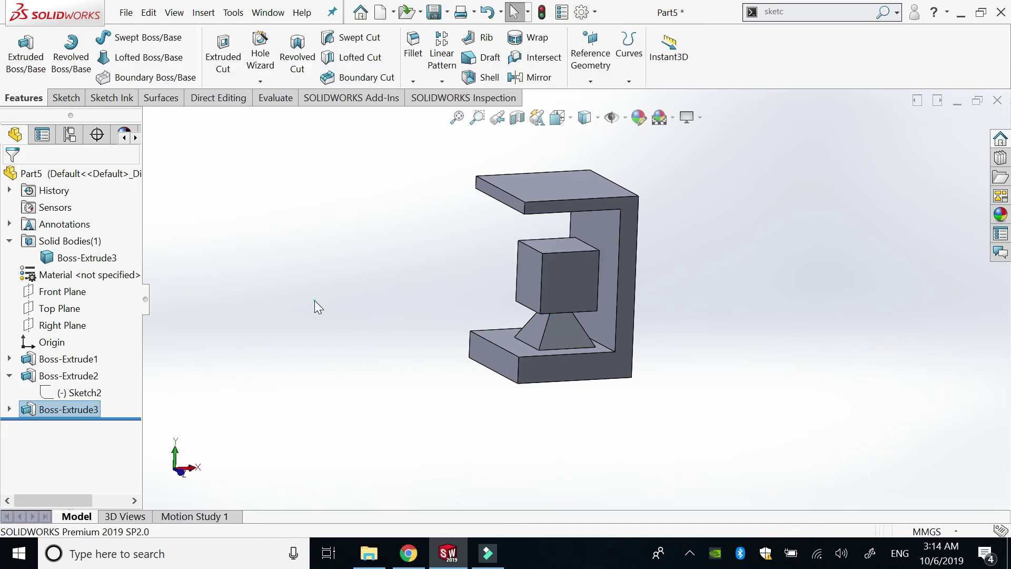
pyautogui.click(100, 257)
pyautogui.click(314, 299)
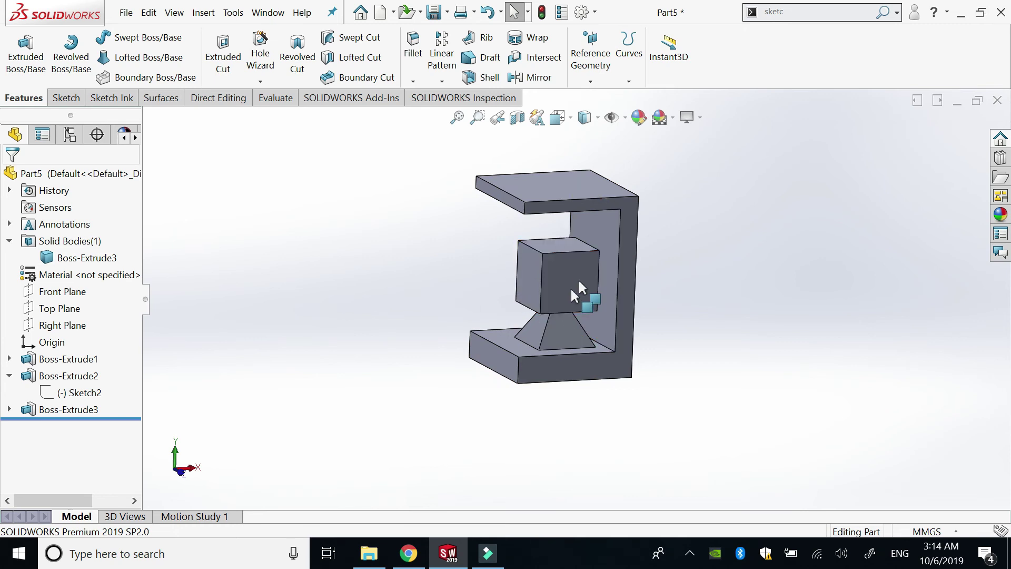
# Enable Direction 2 on Boss-Extrude3 with a 200 mm depth.
pyautogui.click(38, 410)
pyautogui.click(46, 375)
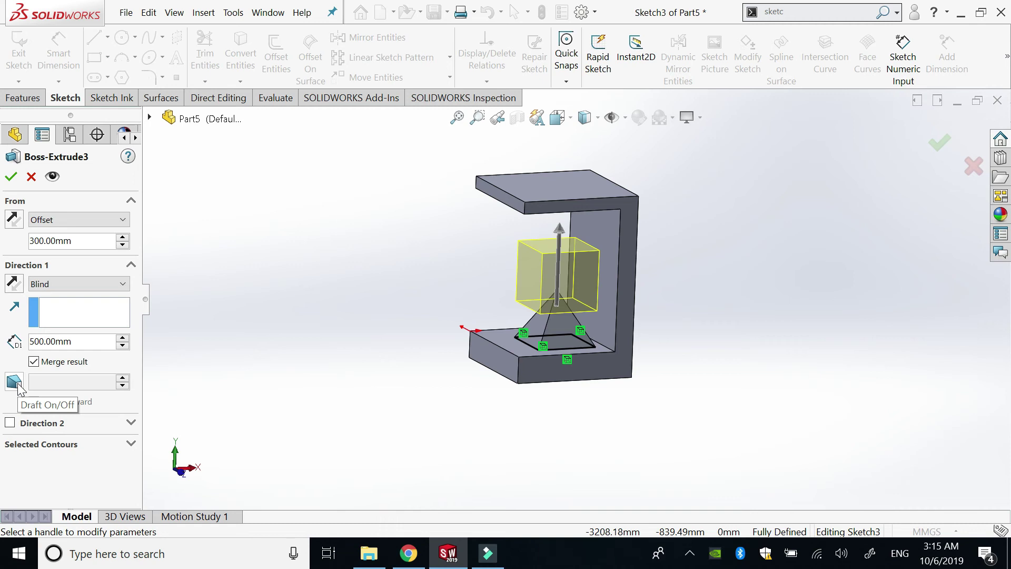
pyautogui.click(131, 424)
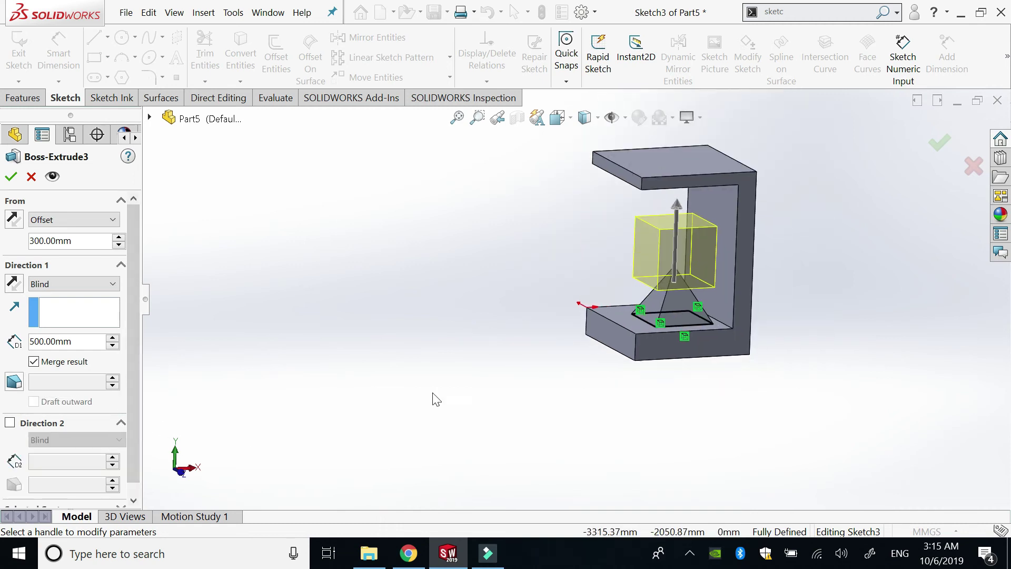
pyautogui.scroll(-1, 133, 380)
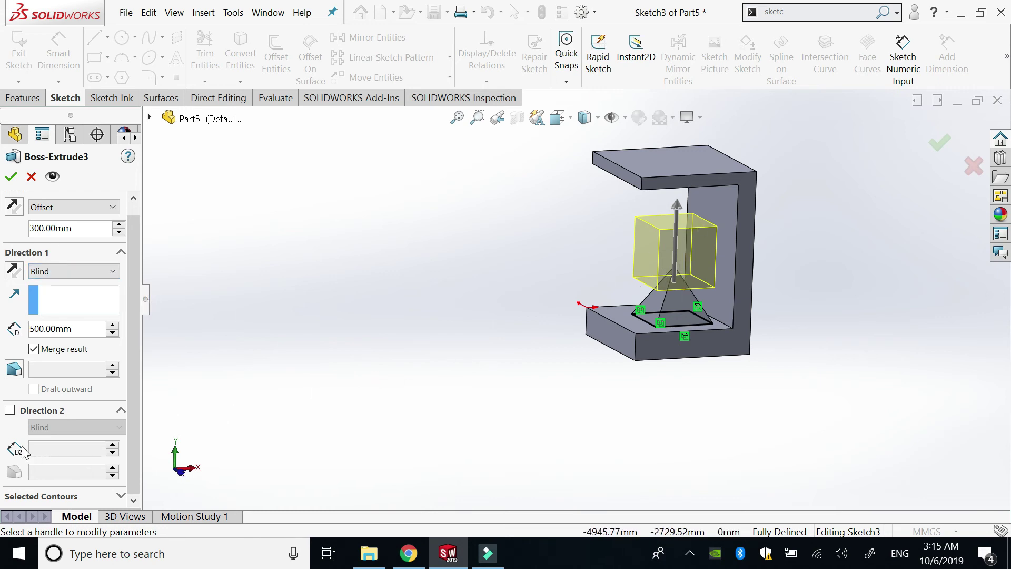
pyautogui.click(11, 411)
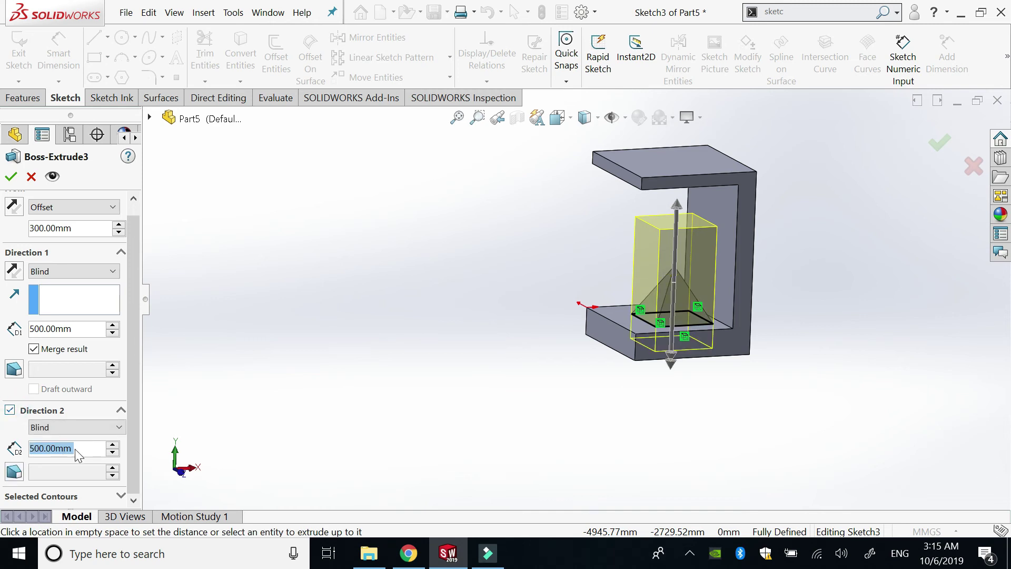
pyautogui.write('200')
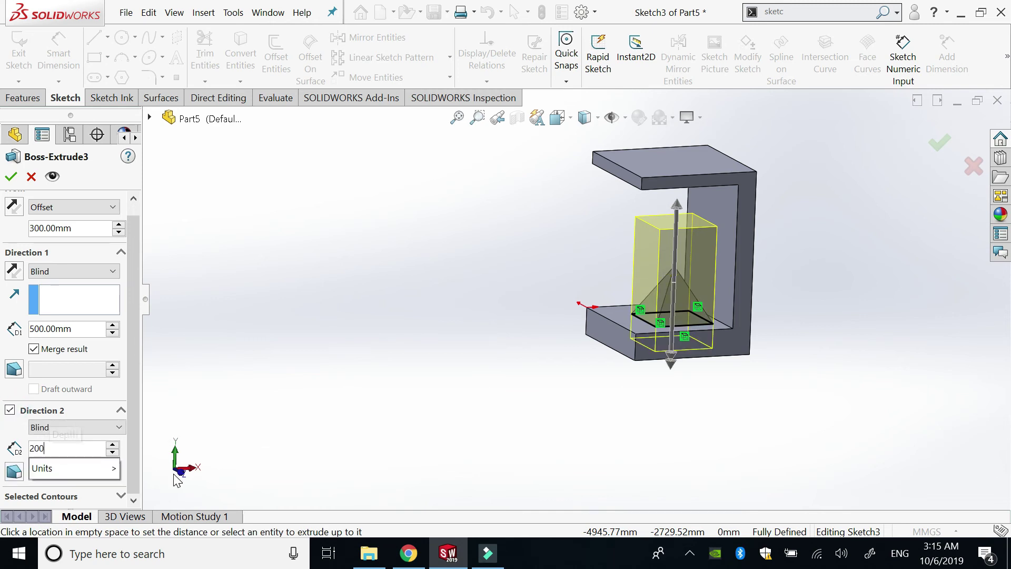
pyautogui.click(215, 440)
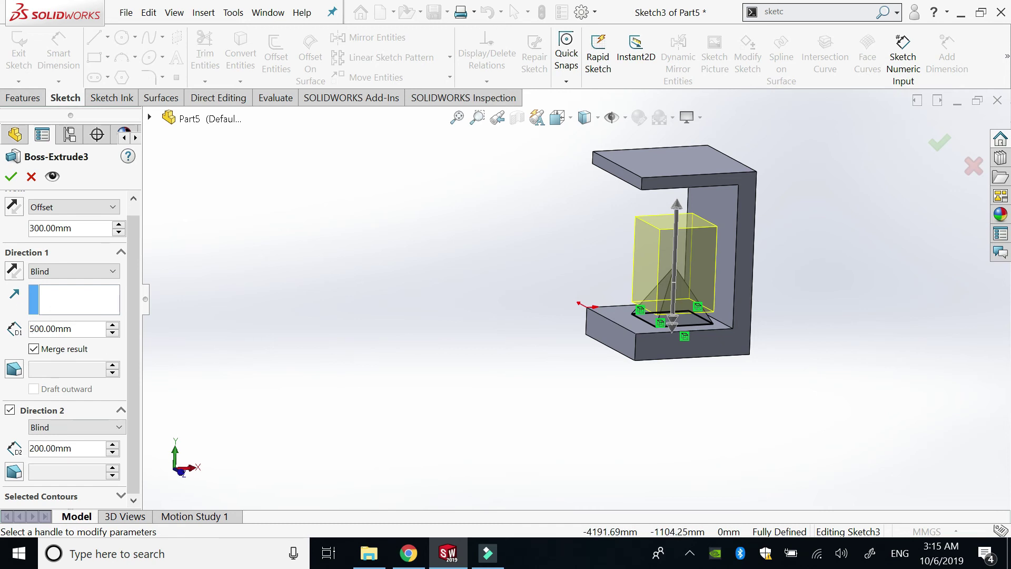
# Keep both directions Blind and add a 30° draft to Direction 2.
pyautogui.click(96, 281)
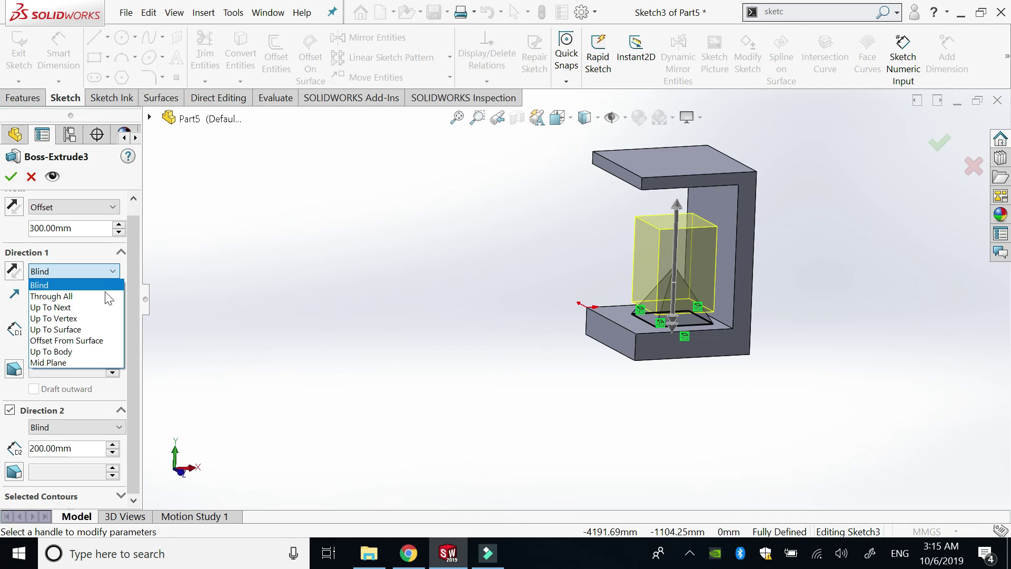
pyautogui.click(172, 366)
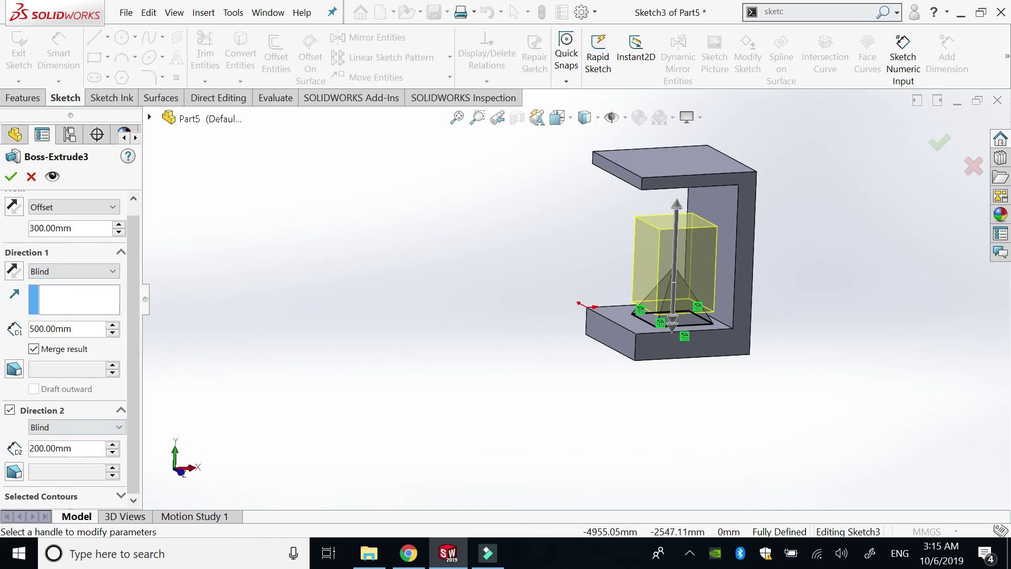
pyautogui.click(87, 427)
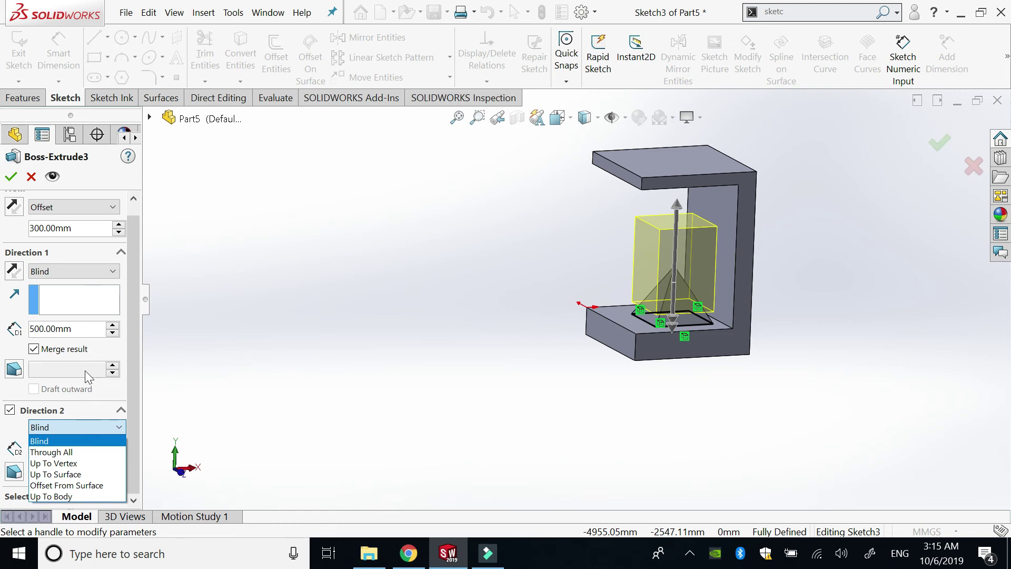
pyautogui.click(194, 409)
pyautogui.click(107, 425)
pyautogui.click(197, 402)
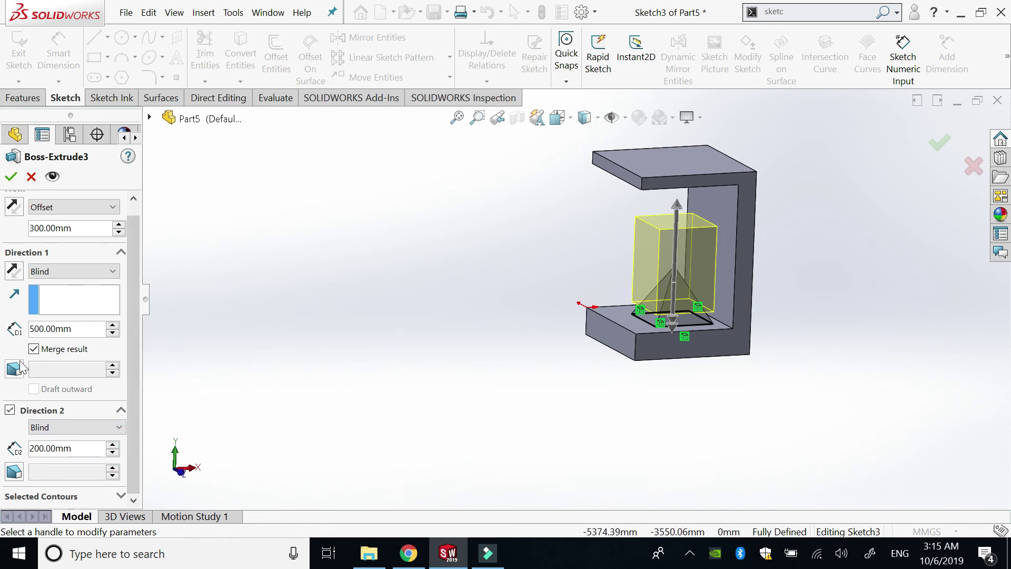
pyautogui.click(14, 471)
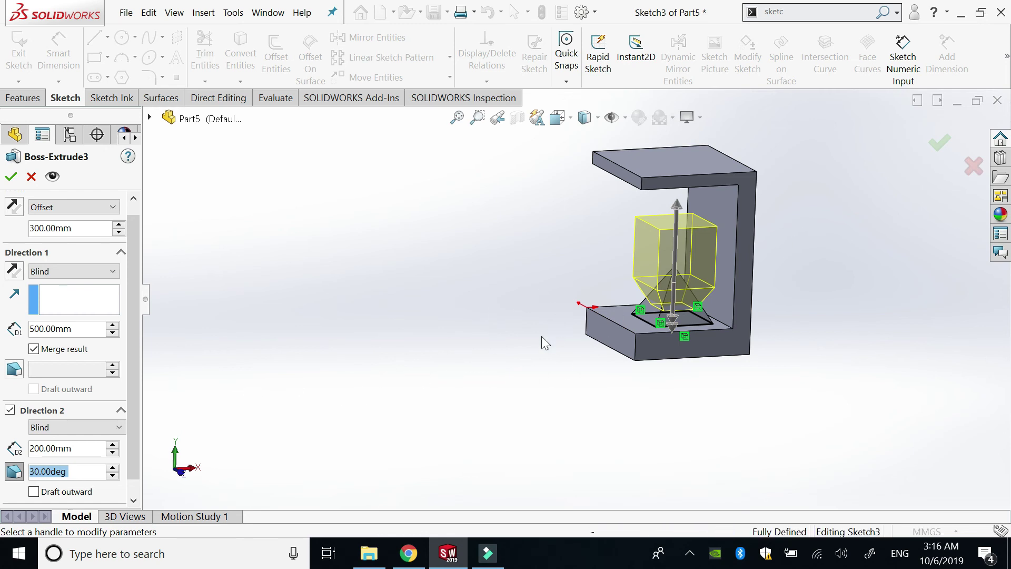
# Add a 30° draft to Direction 1, leaving Draft outward unchecked in both directions.
pyautogui.click(14, 369)
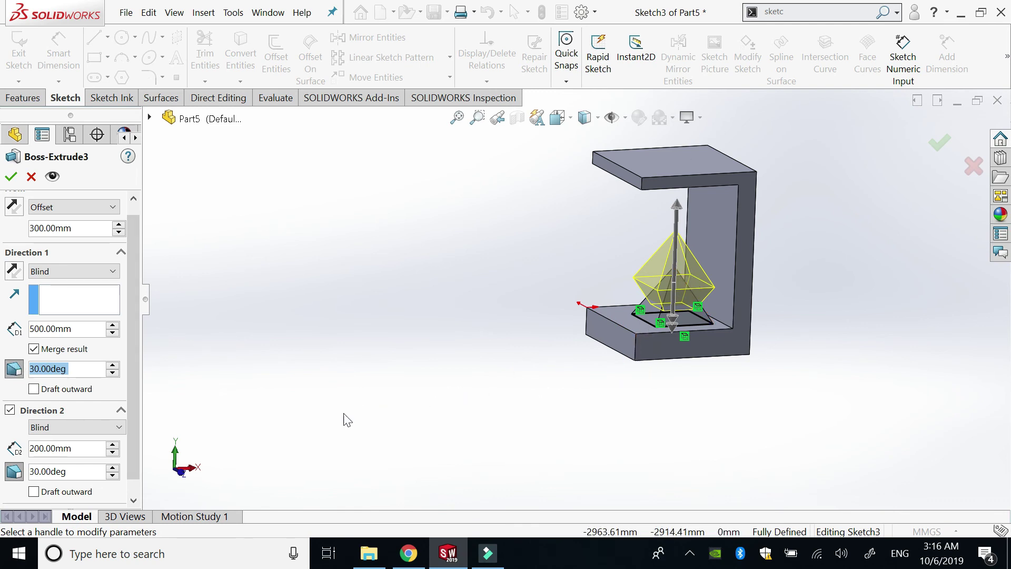
pyautogui.click(33, 491)
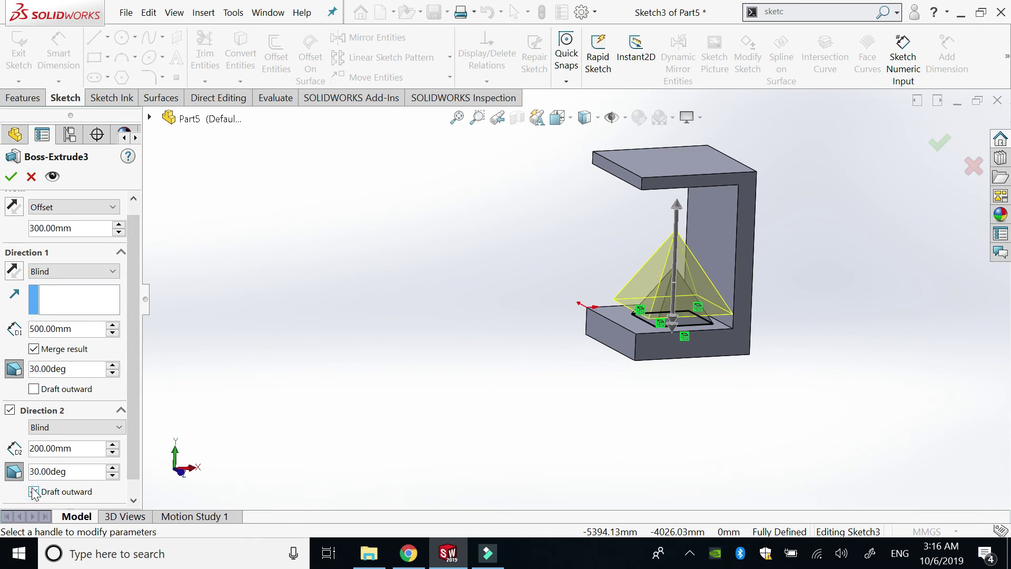
pyautogui.click(33, 492)
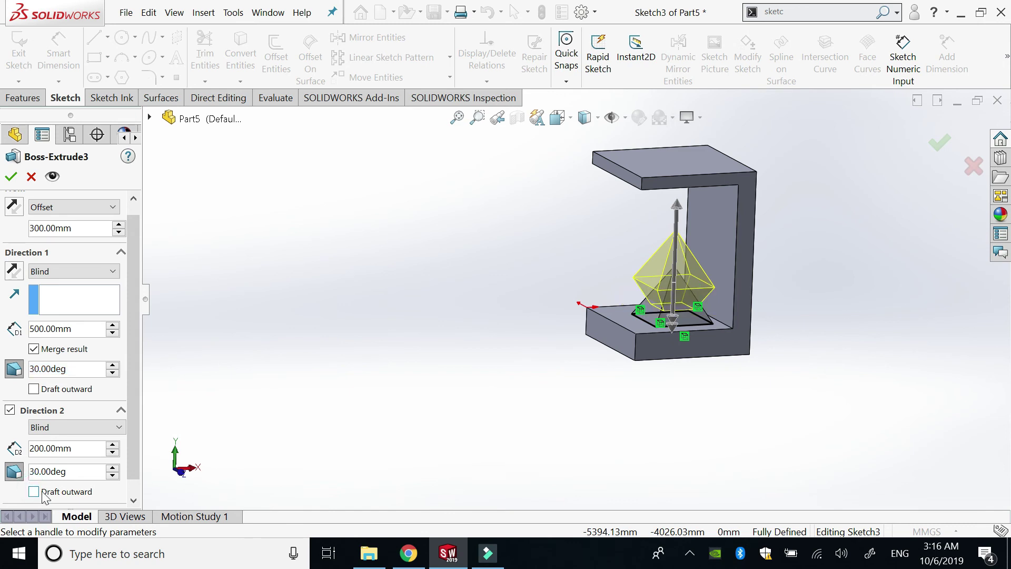
pyautogui.click(34, 390)
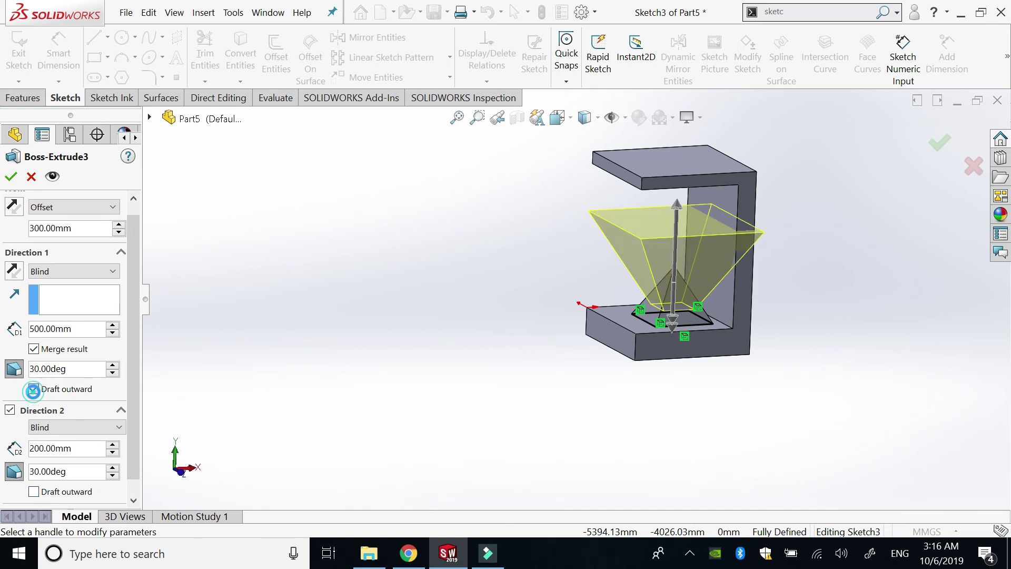
pyautogui.click(33, 389)
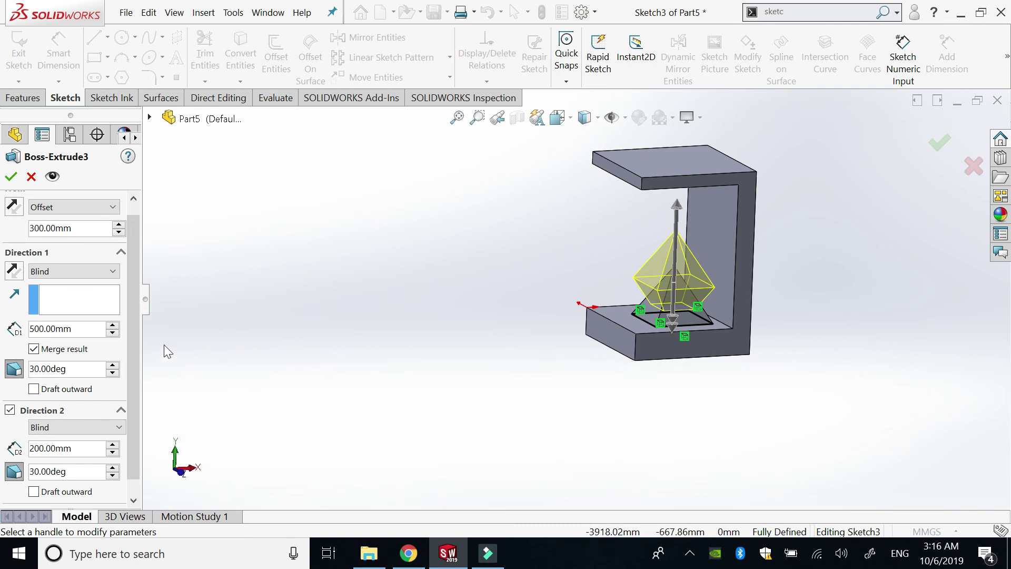
pyautogui.scroll(-1, 136, 324)
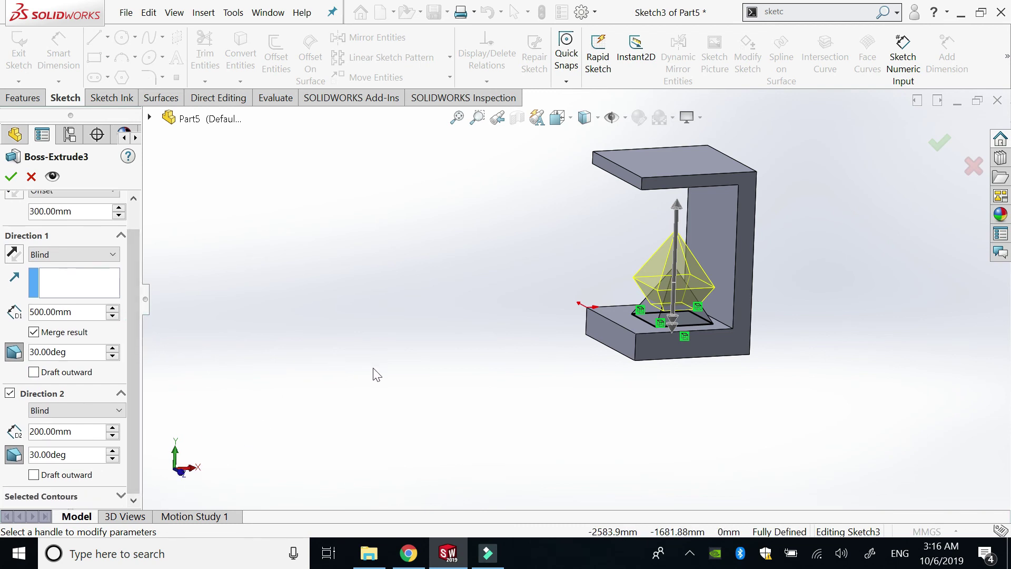
# Pick the base sketch region under Selected Contours, then clear it so none stay selected.
pyautogui.click(122, 495)
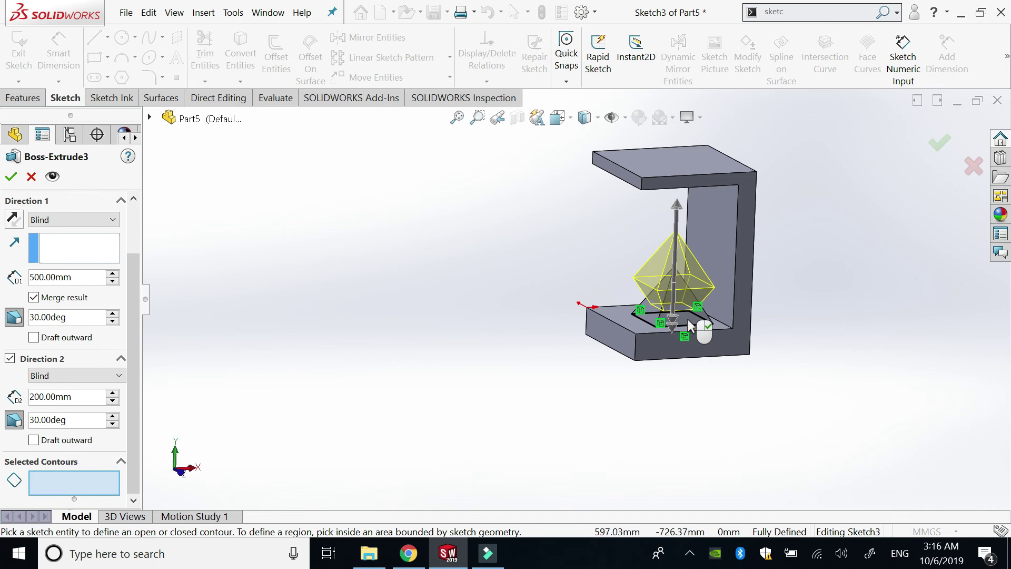
pyautogui.click(628, 324)
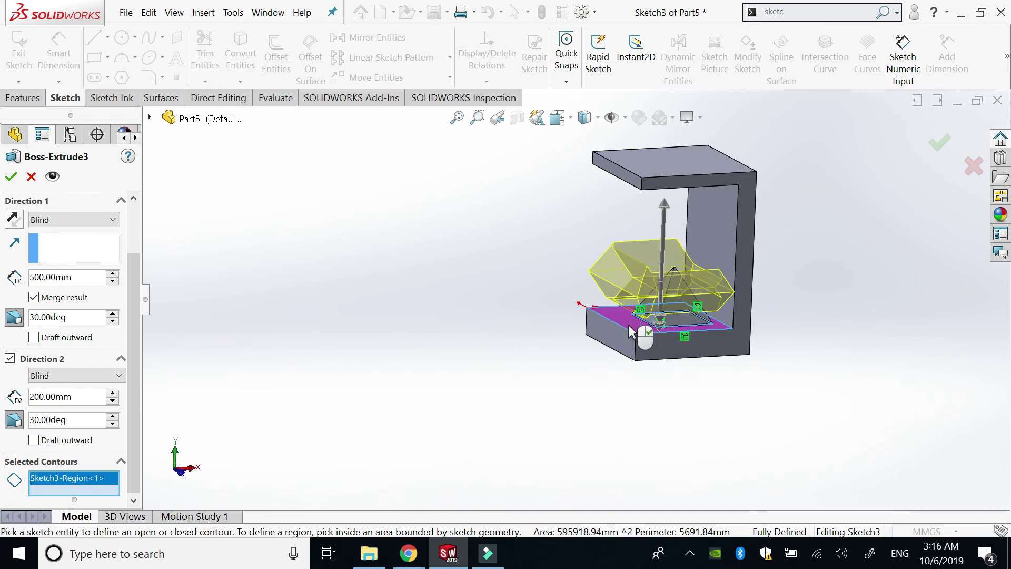
pyautogui.moveTo(548, 334)
pyautogui.mouseDown(button='middle')
pyautogui.moveTo(567, 352)
pyautogui.moveTo(524, 332)
pyautogui.moveTo(490, 382)
pyautogui.moveTo(604, 352)
pyautogui.moveTo(574, 289)
pyautogui.mouseUp(button='middle')
pyautogui.scroll(-3, 524, 332)
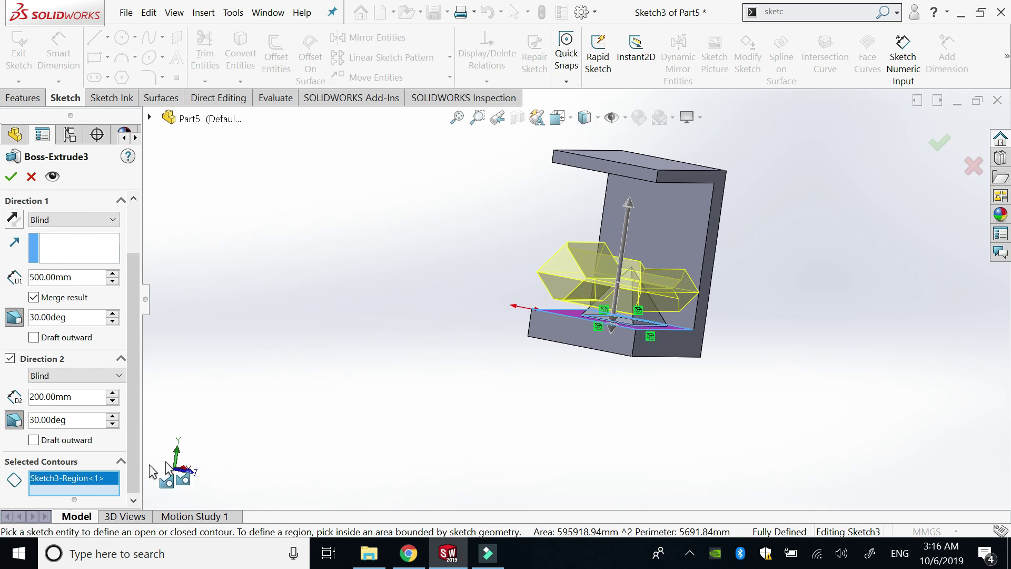
pyautogui.rightClick(92, 485)
pyautogui.click(128, 497)
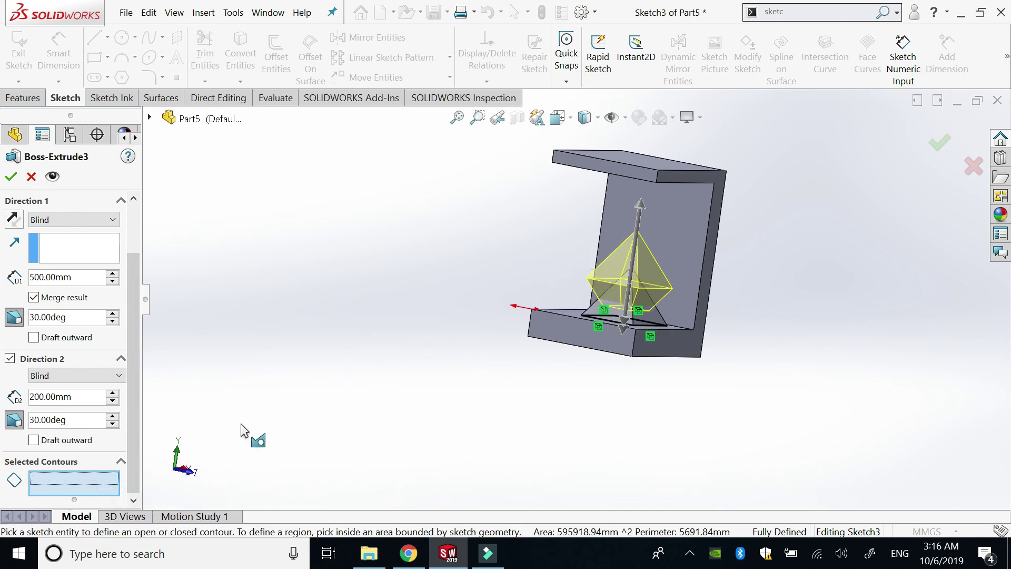
pyautogui.moveTo(469, 348); pyautogui.dragTo(405, 376, button='middle')
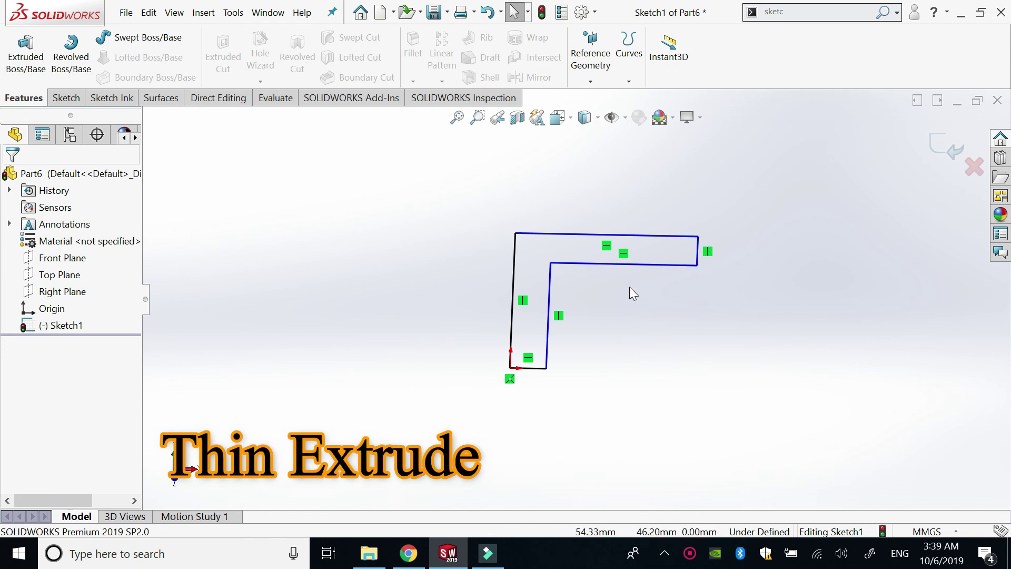
# Extrude the L-shaped sketch 10 mm as a Mid-Plane thin feature, 10.00 mm thick.
pyautogui.scroll(-2, 631, 289)
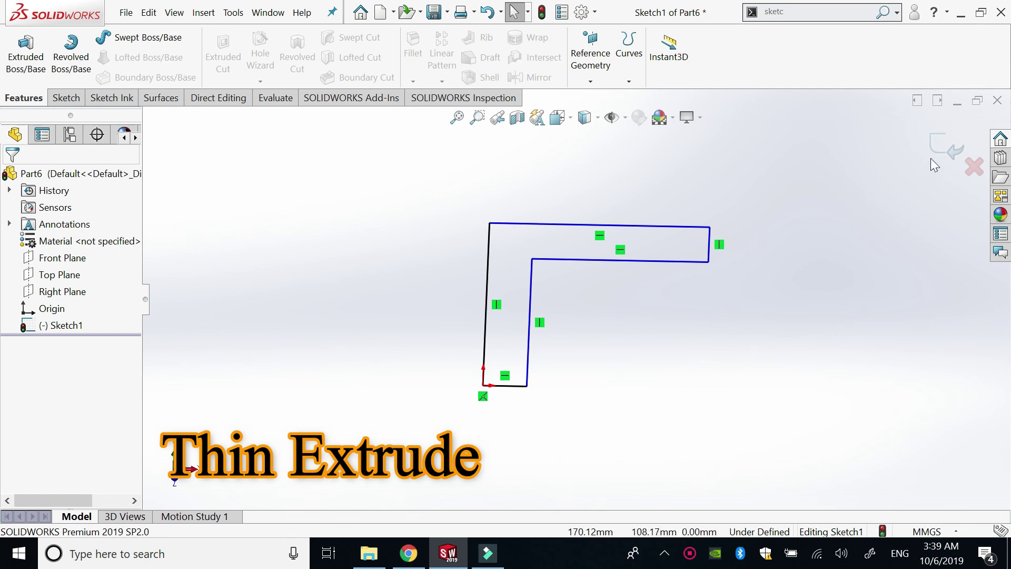
pyautogui.click(21, 46)
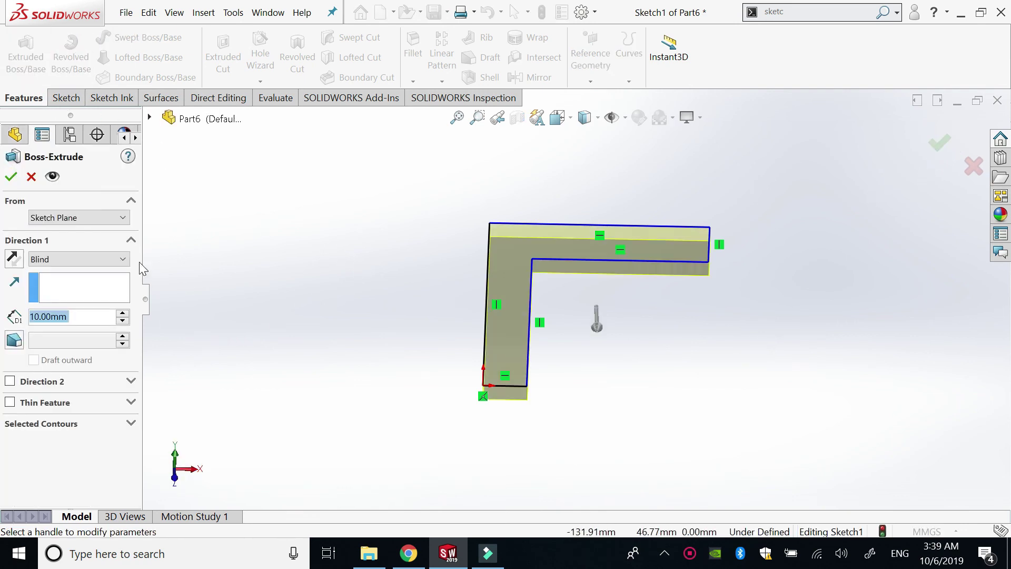
pyautogui.scroll(-1, 565, 238)
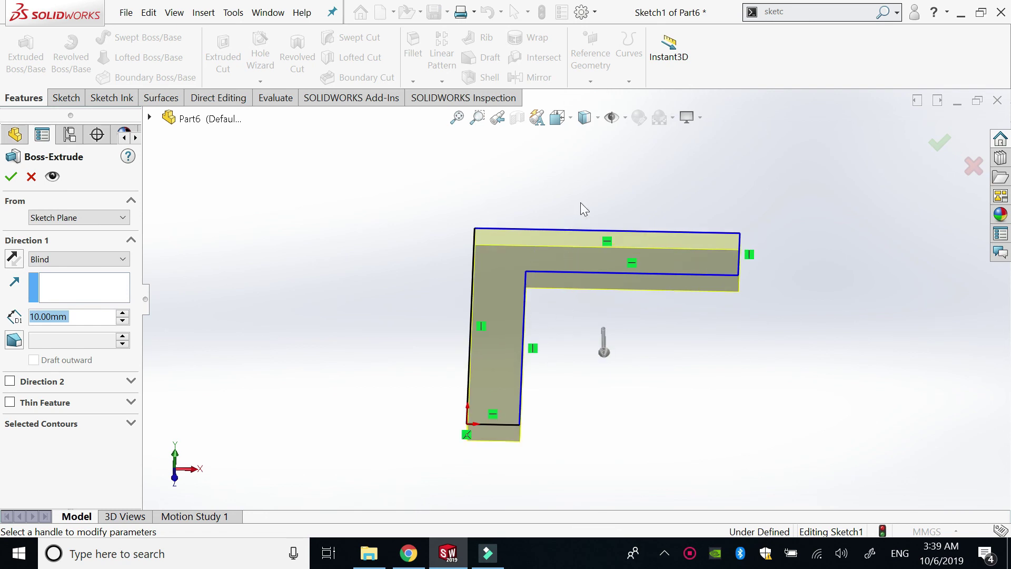
pyautogui.click(8, 403)
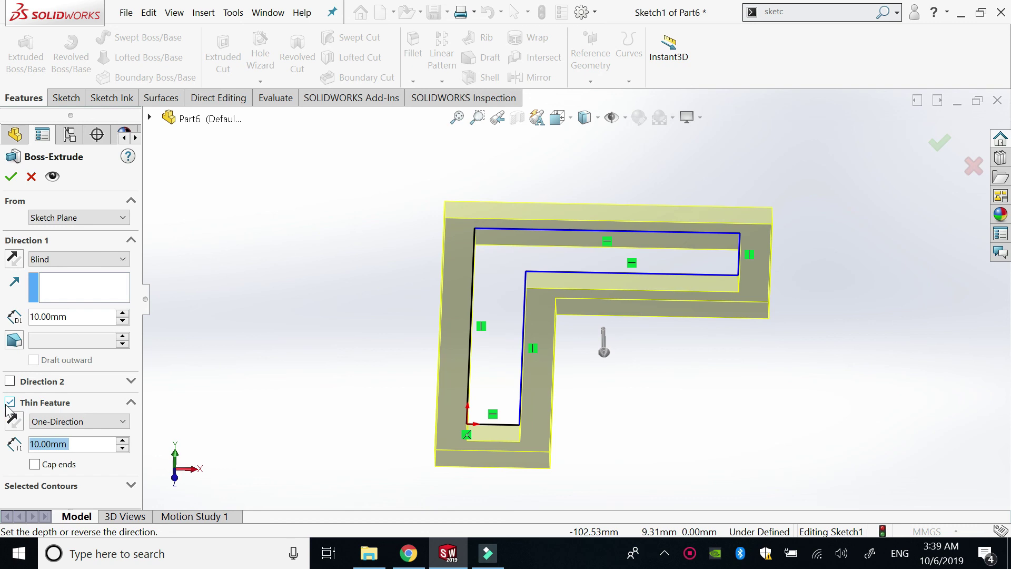
pyautogui.scroll(3, 564, 284)
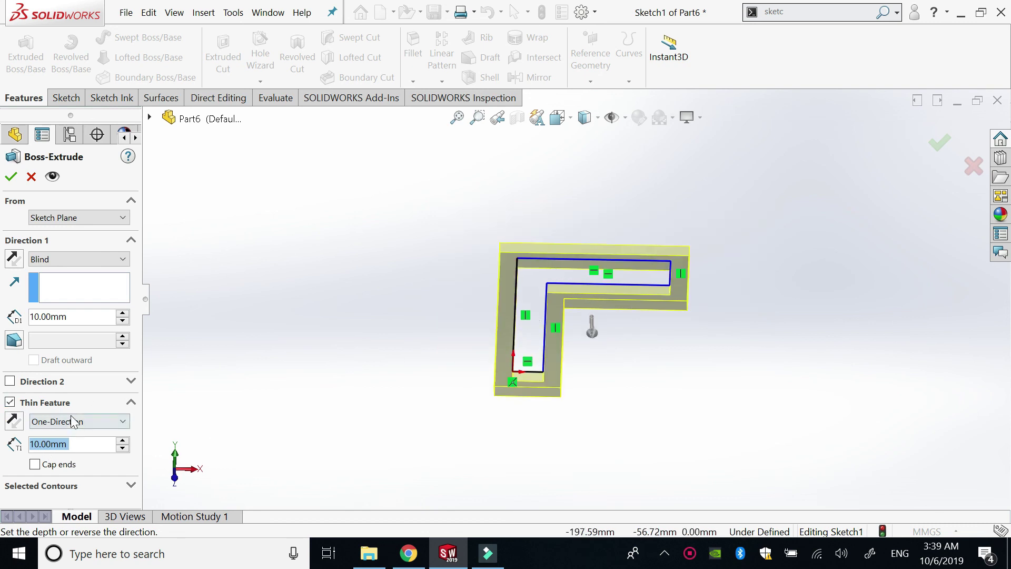
pyautogui.click(87, 424)
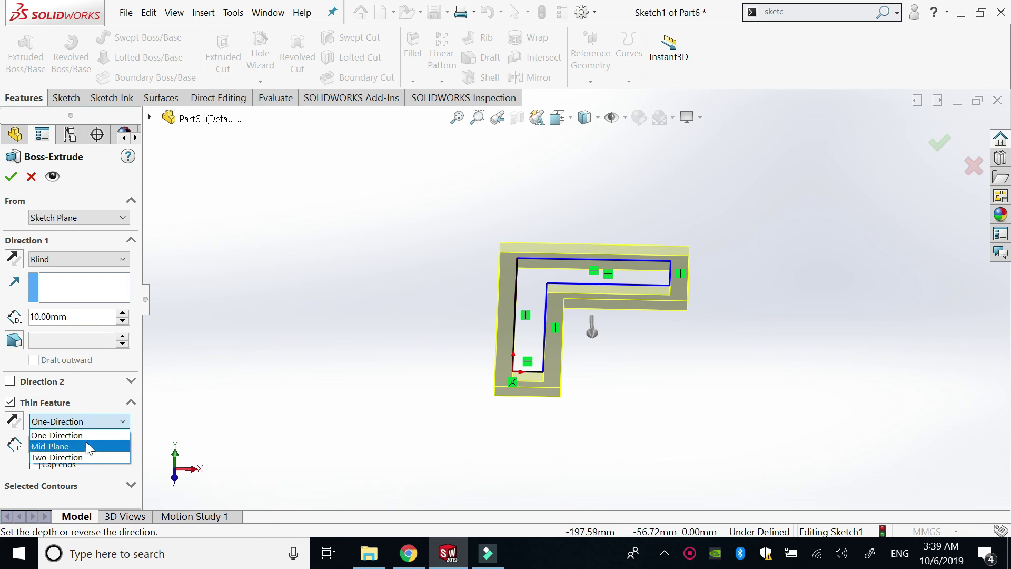
pyautogui.click(86, 446)
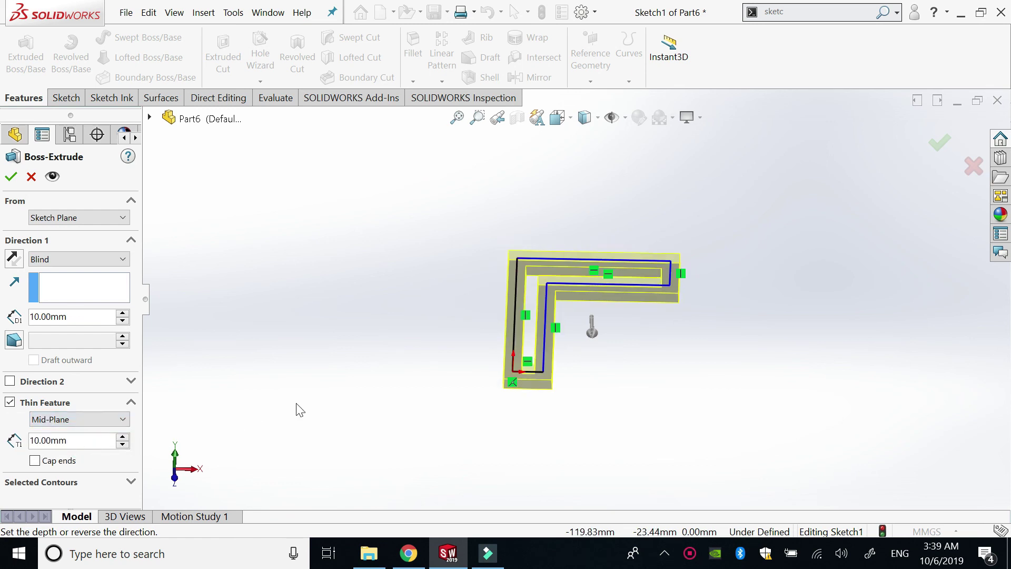
pyautogui.click(79, 441)
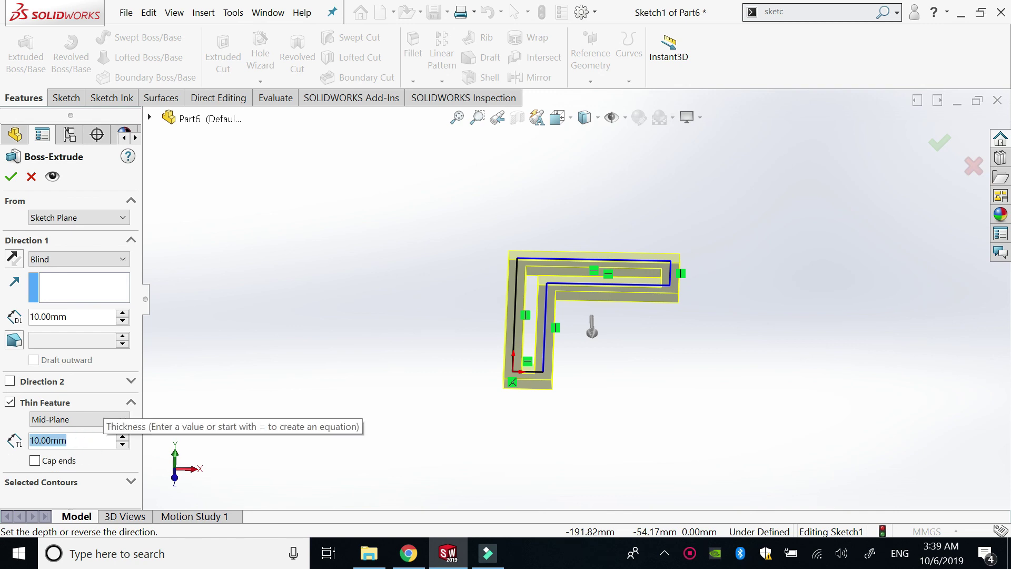
# Switch the thin feature to Two-Direction with thicknesses 5 mm and 2 mm.
pyautogui.click(106, 420)
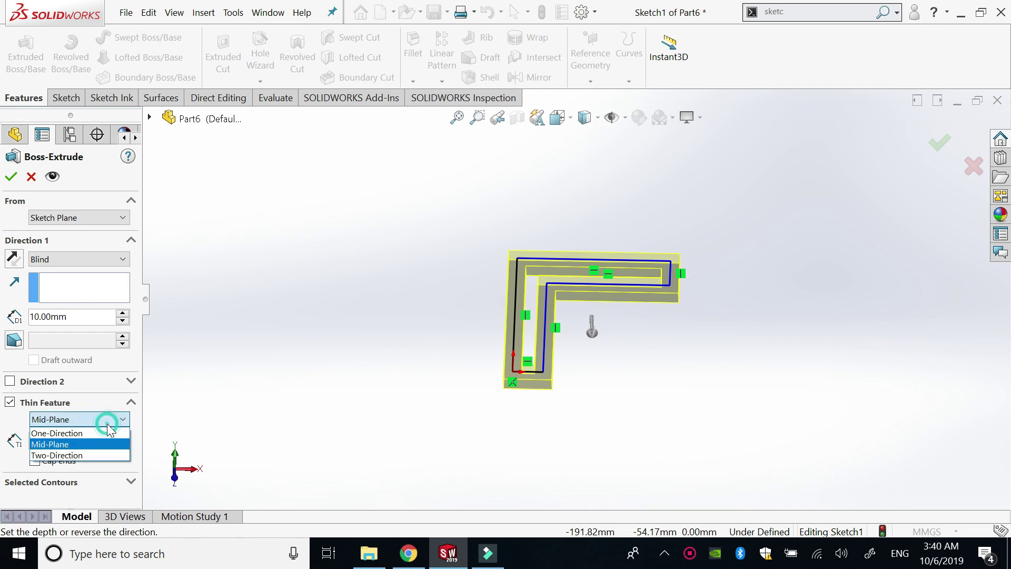
pyautogui.click(103, 457)
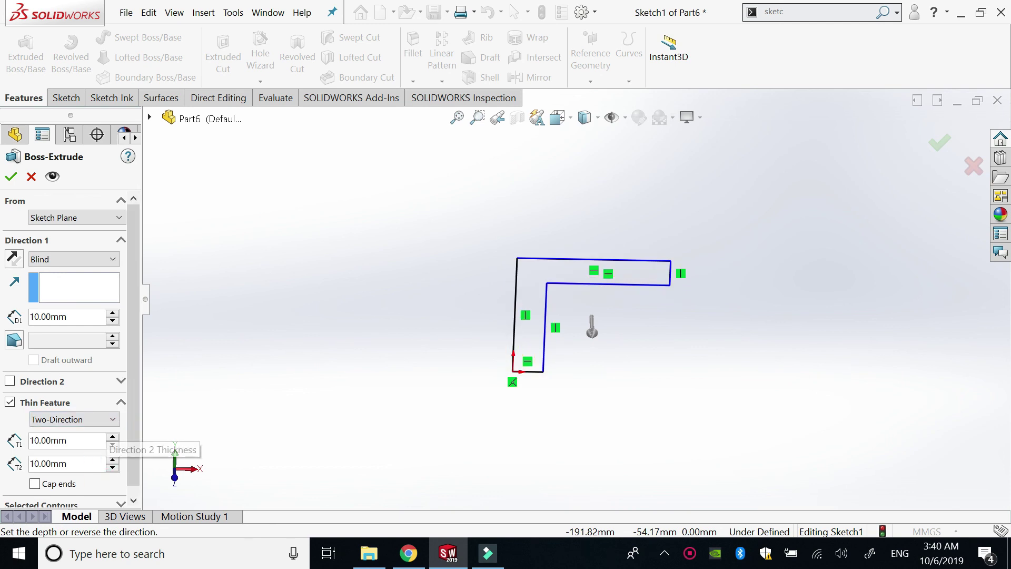
pyautogui.click(80, 441)
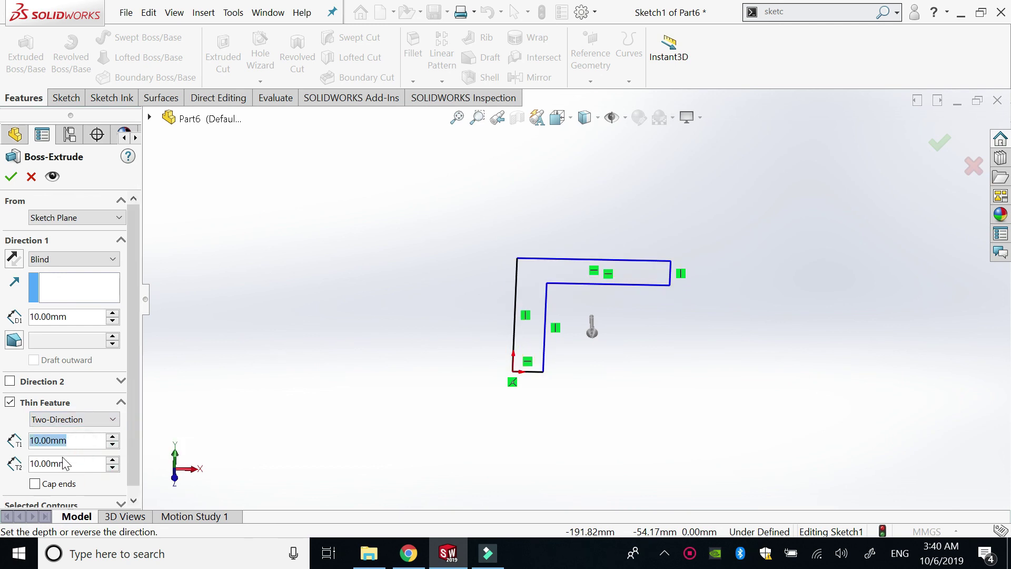
pyautogui.write('5')
pyautogui.press('Return')
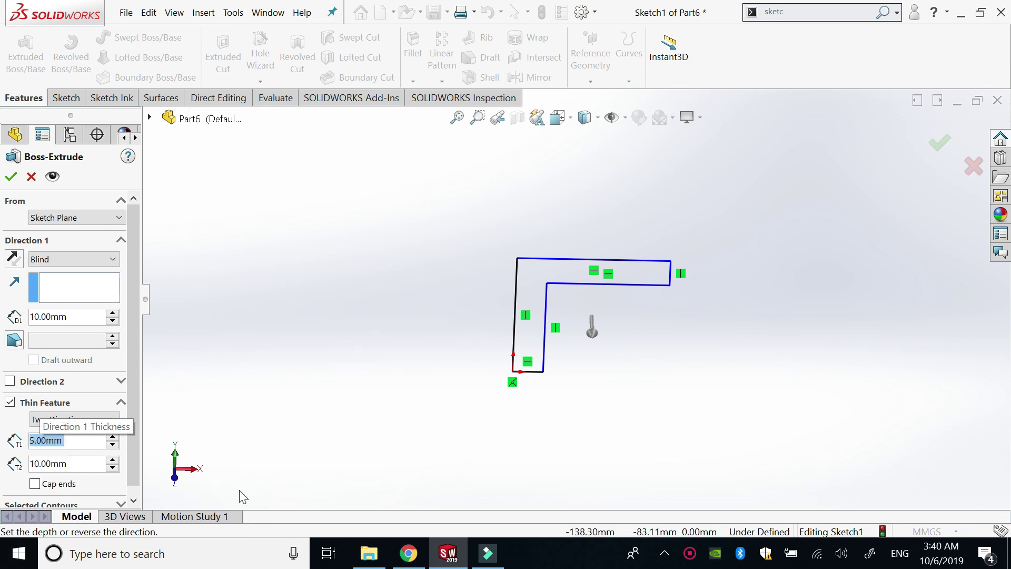
pyautogui.moveTo(72, 464); pyautogui.dragTo(43, 468)
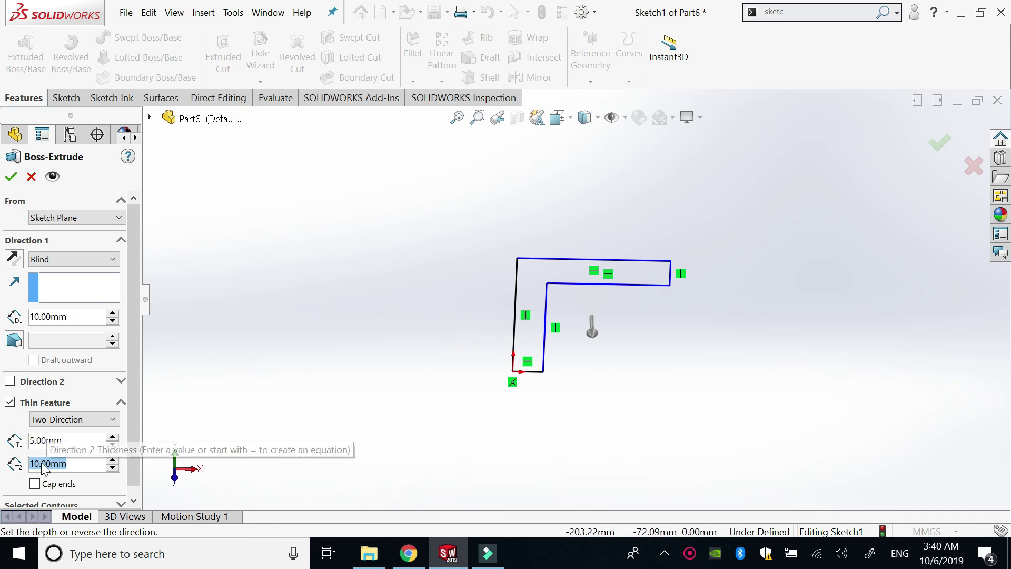
pyautogui.write('2')
pyautogui.press('Return')
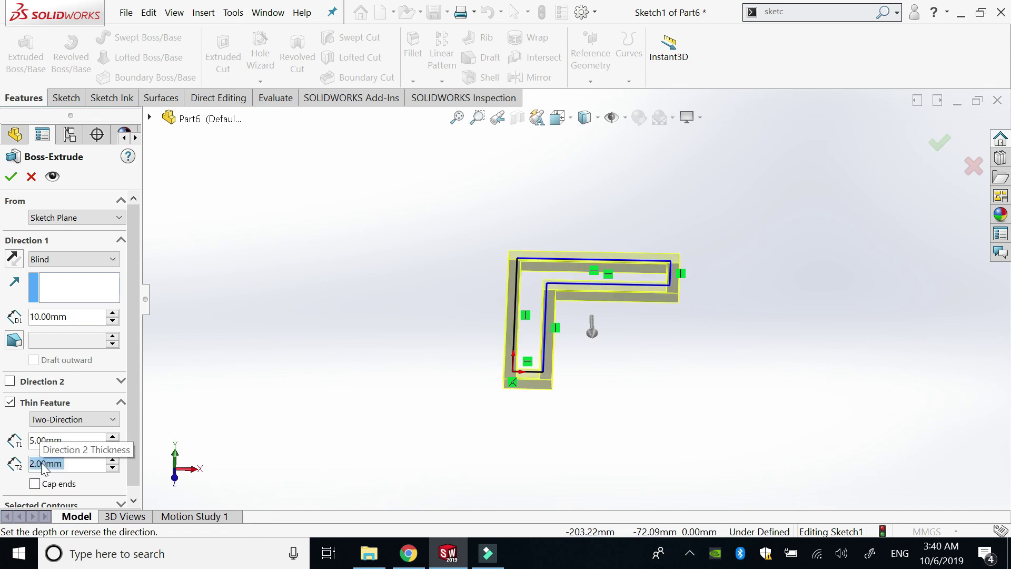
# Increase the first side's thin wall thickness to 10 mm.
pyautogui.scroll(-3, 517, 352)
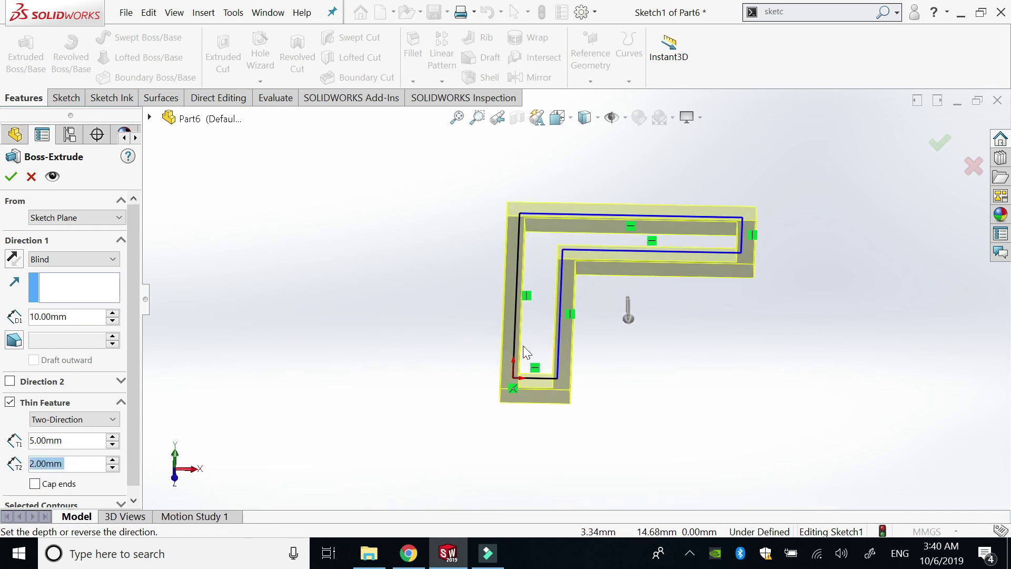
pyautogui.moveTo(523, 345); pyautogui.dragTo(489, 307, button='middle')
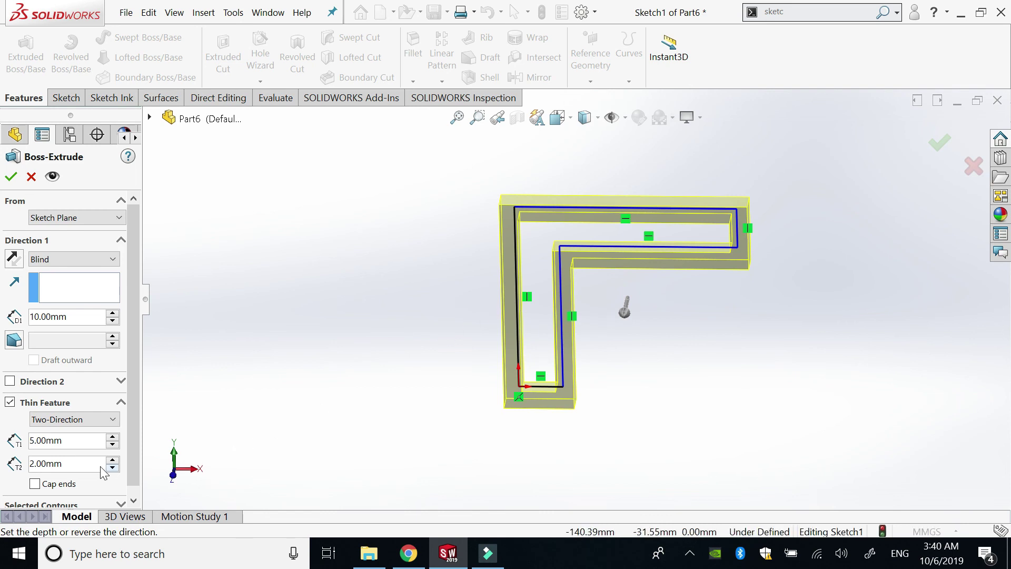
pyautogui.click(64, 440)
pyautogui.write('10')
pyautogui.press('Return')
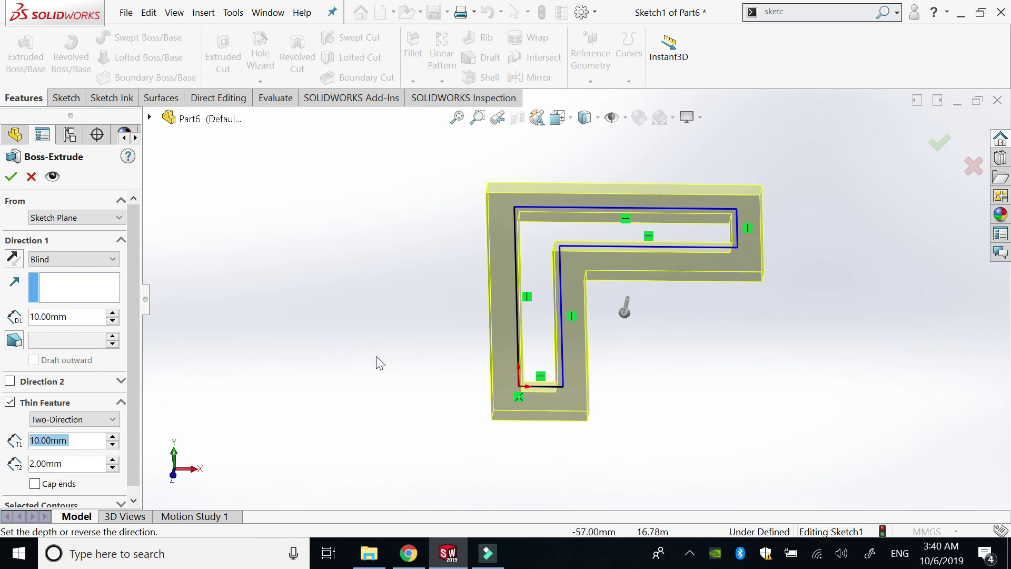
pyautogui.press('z')
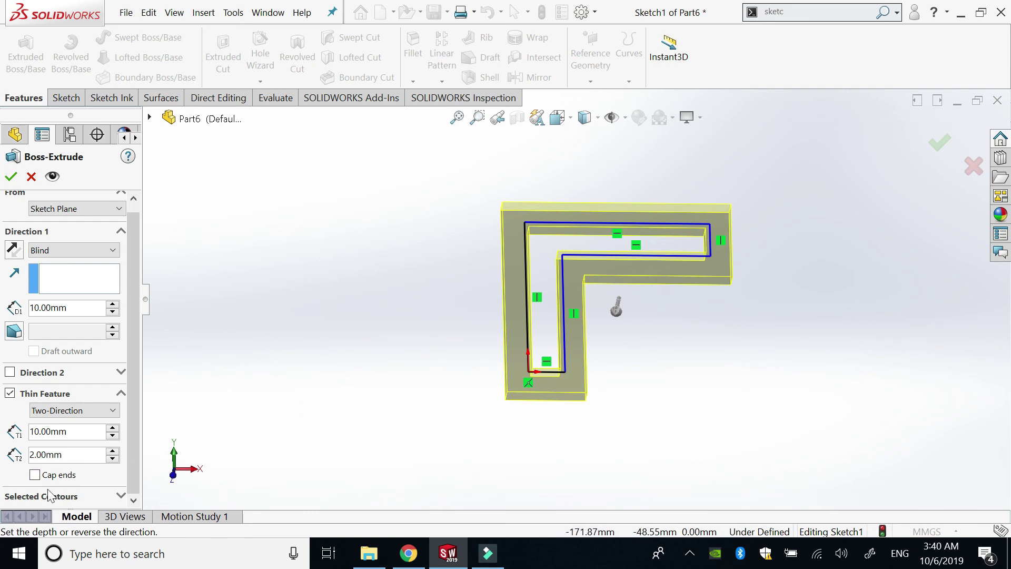
# Leave Cap ends unchecked and accept the L-shaped thin extrusion.
pyautogui.click(34, 475)
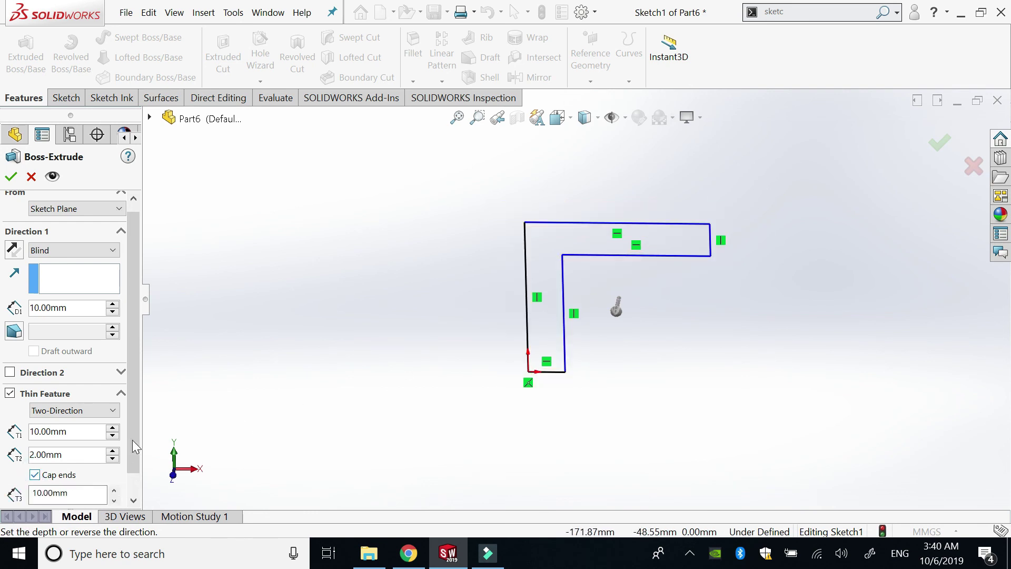
pyautogui.scroll(-1, 134, 474)
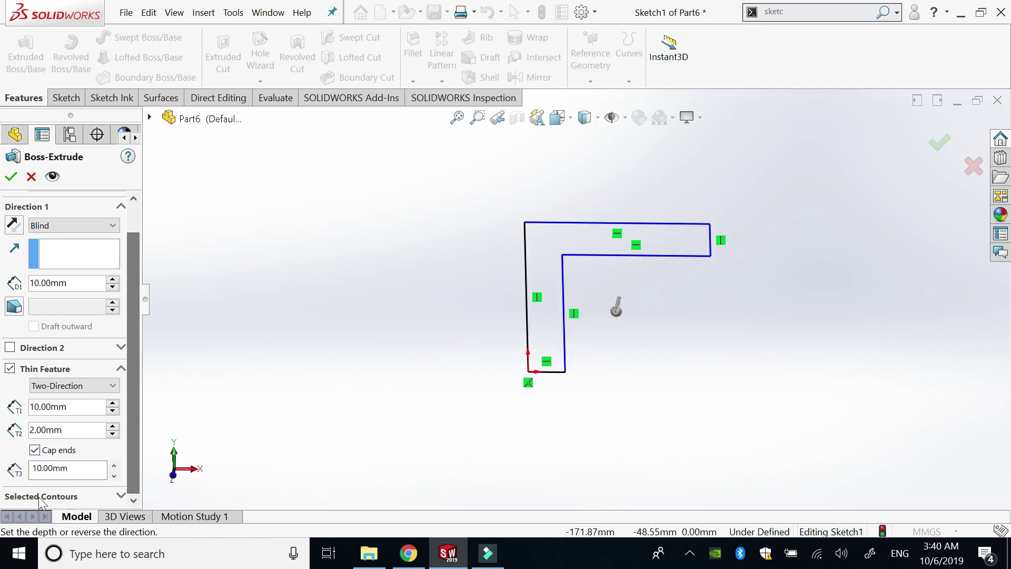
pyautogui.doubleClick(68, 468)
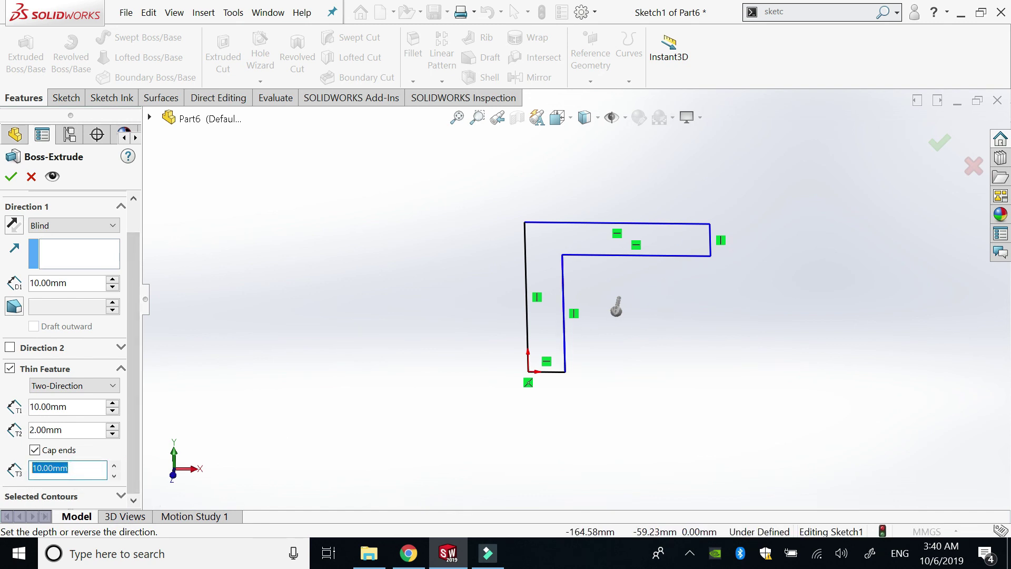
pyautogui.click(35, 450)
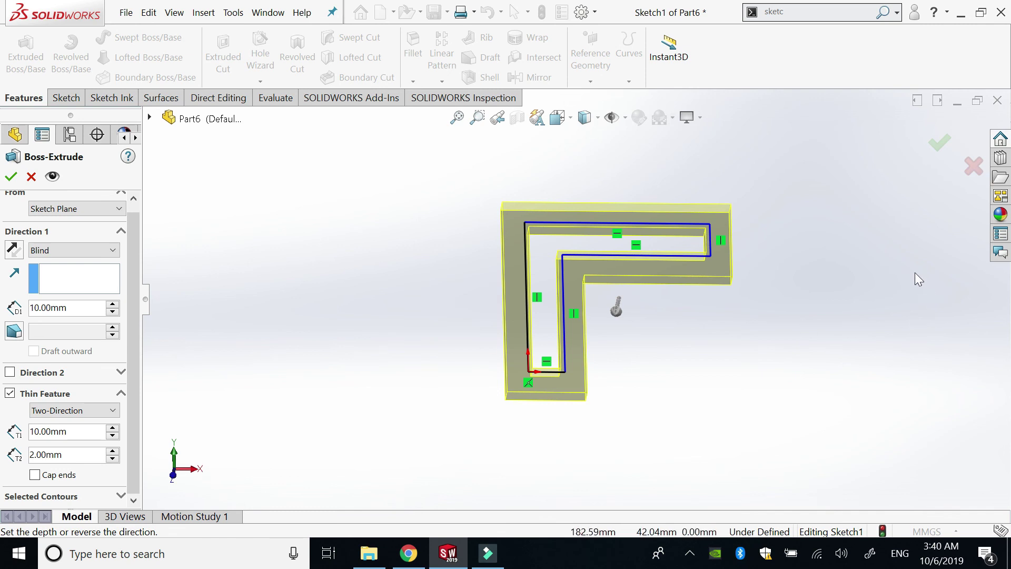
pyautogui.click(939, 143)
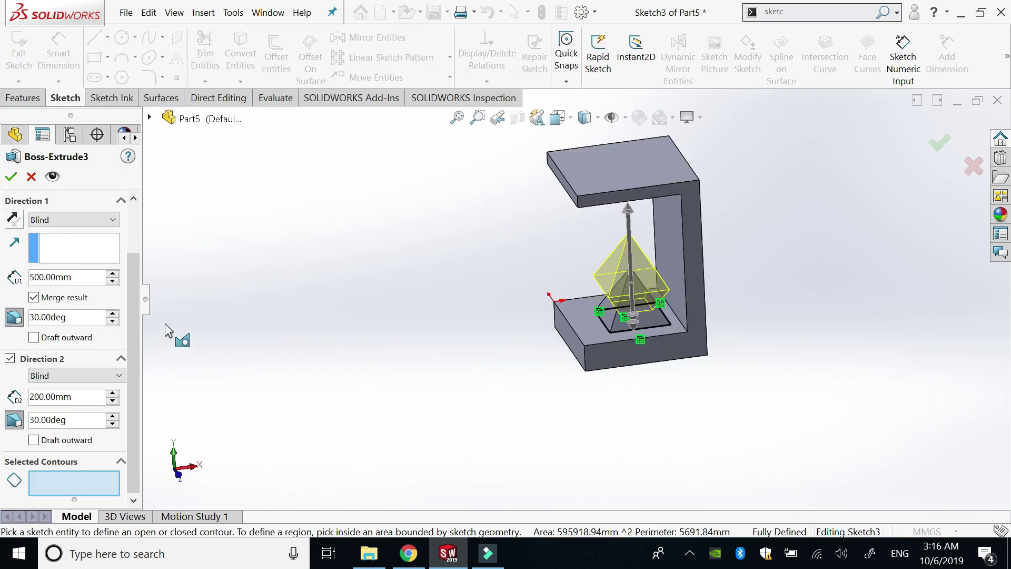
pyautogui.scroll(2, 140, 242)
pyautogui.scroll(-2, 142, 228)
pyautogui.scroll(-2, 130, 343)
pyautogui.scroll(4, 130, 343)
pyautogui.scroll(-3, 136, 350)
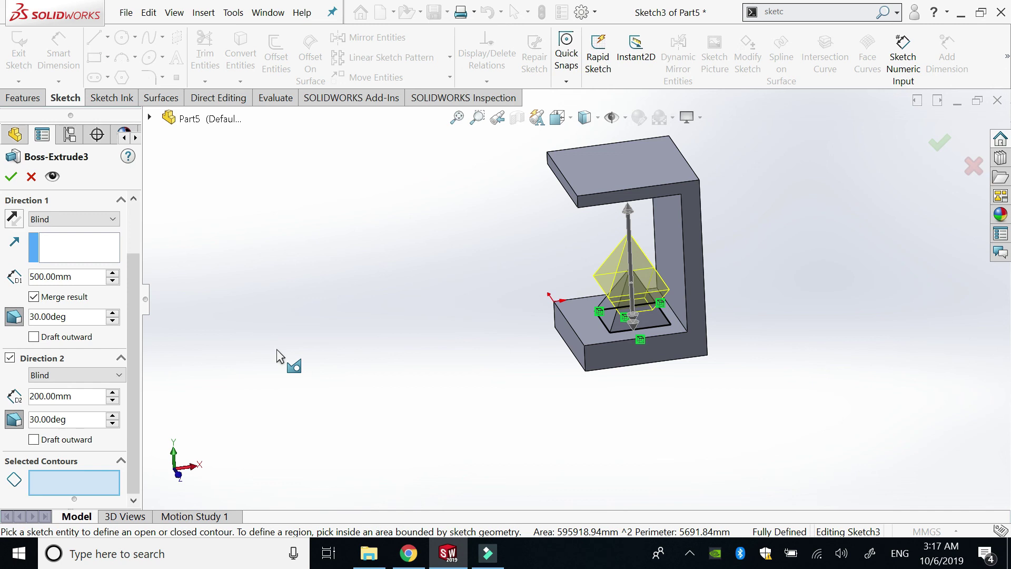
# Confirm Boss-Extrude3 with its 30° drafts in both directions.
pyautogui.click(11, 177)
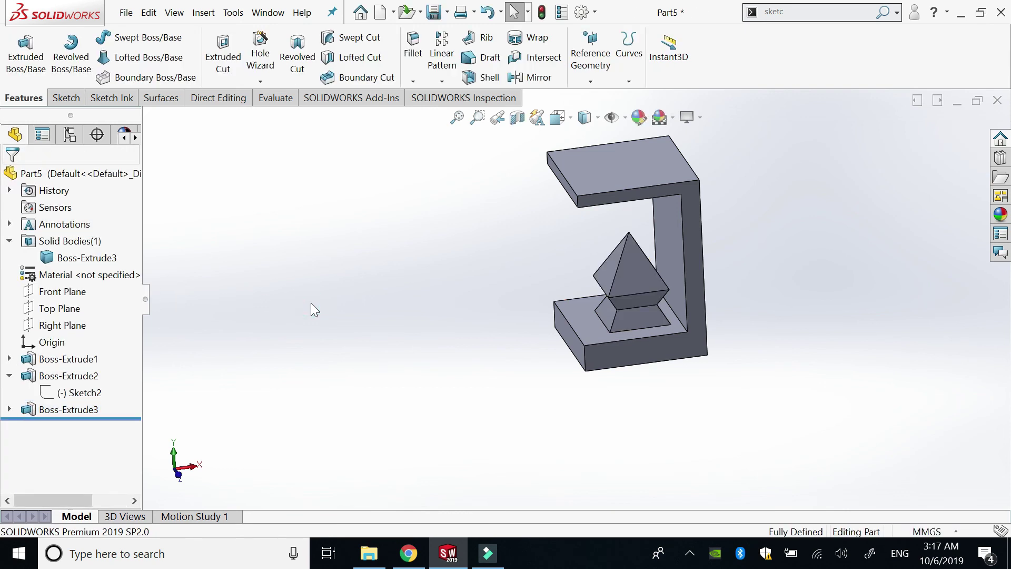